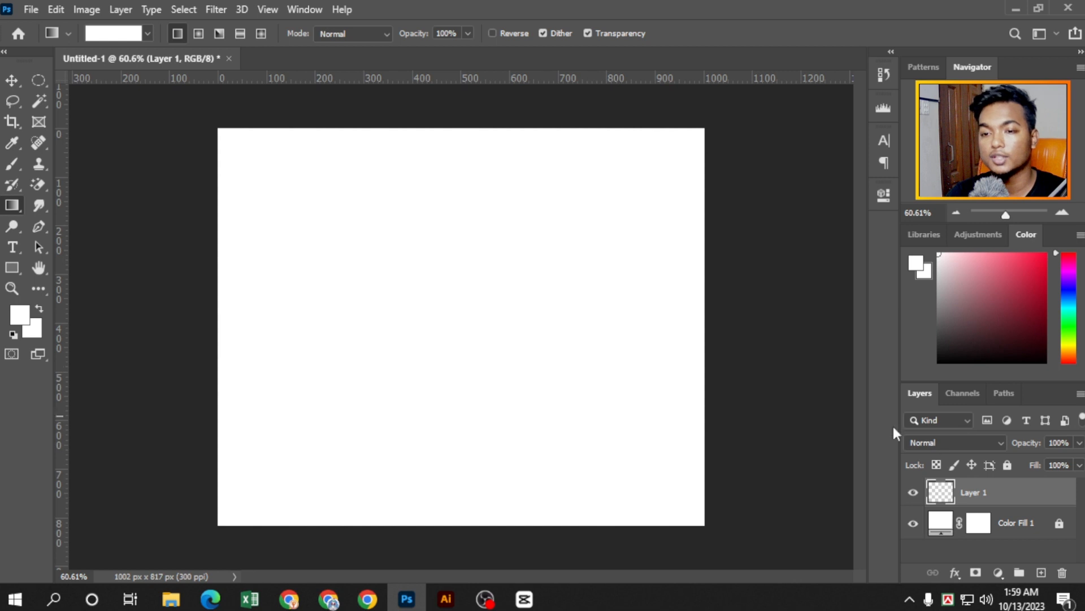
Undo the empty new layer and try to draw a gradient on the locked Color Fill 1 layer
{"action": "key", "text": "ctrl+z"}
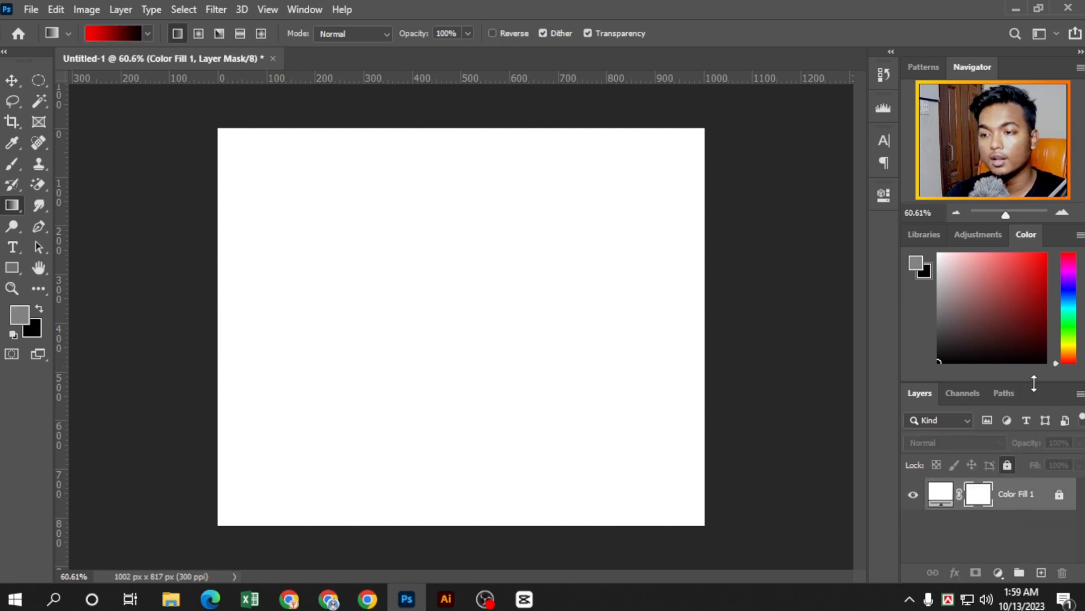
{"action": "left_click_drag", "start_coordinate": [1034, 383], "coordinate": [1035, 356]}
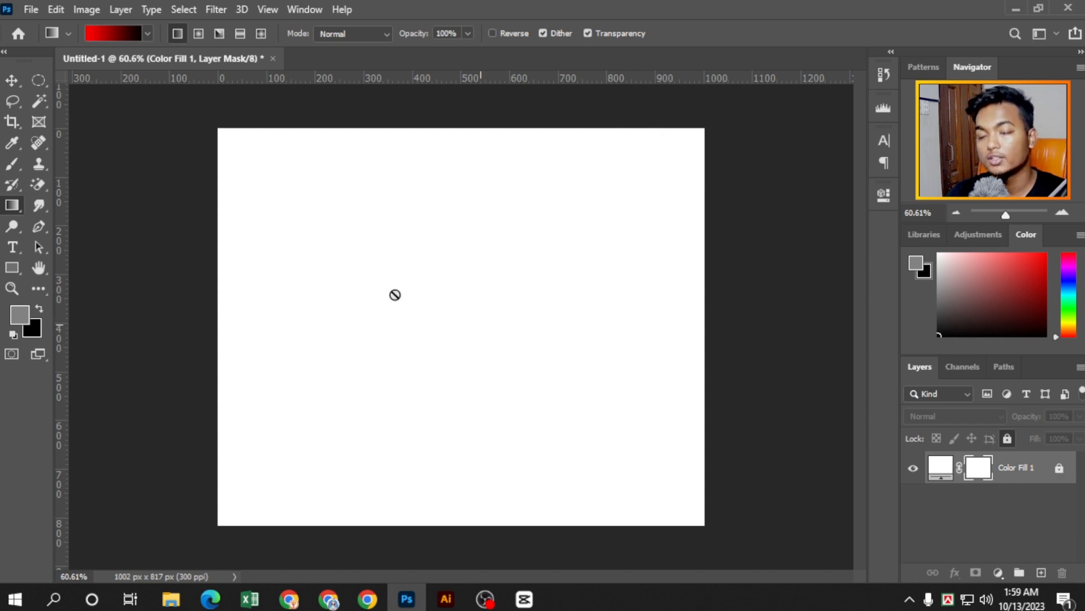
{"action": "left_click", "coordinate": [396, 294]}
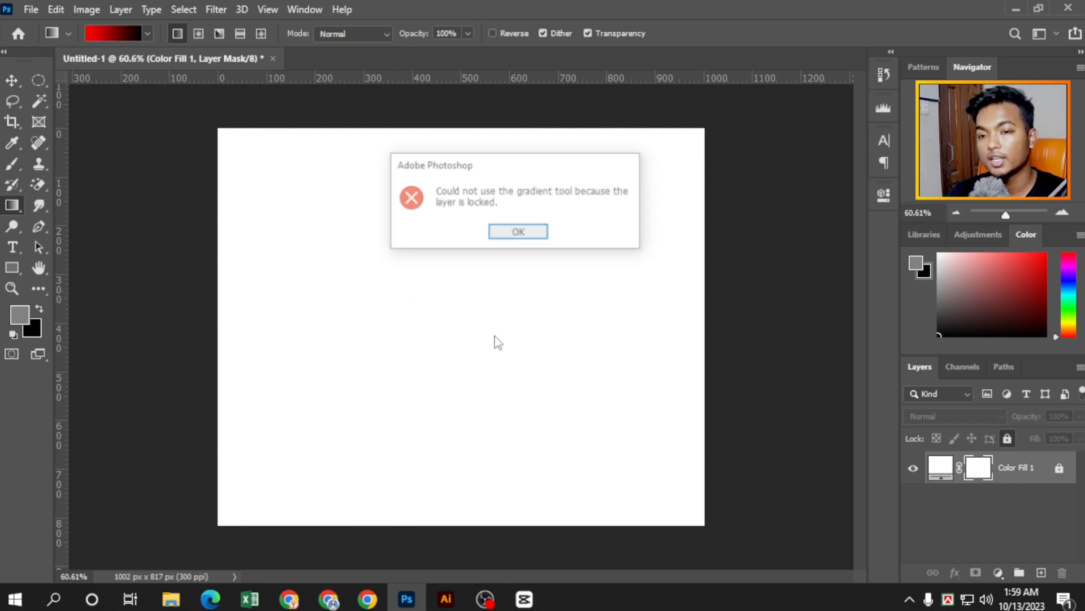
{"action": "left_click", "coordinate": [514, 233]}
Add a new layer and draw a horizontal linear gradient on it with the black-to-white preset from the Basics group
{"action": "left_click", "coordinate": [1042, 572]}
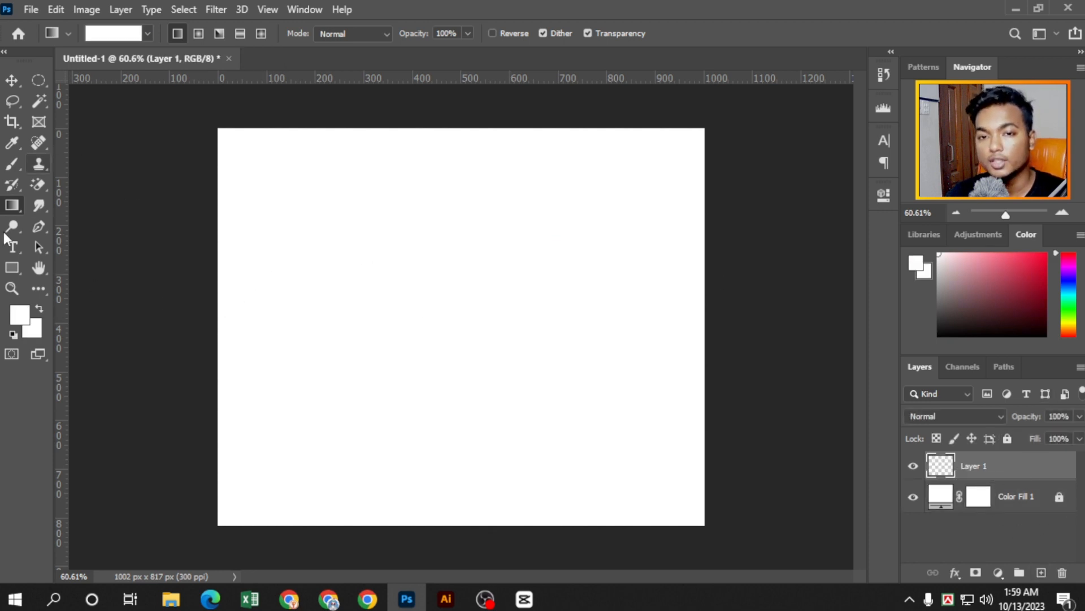
{"action": "left_click", "coordinate": [146, 34]}
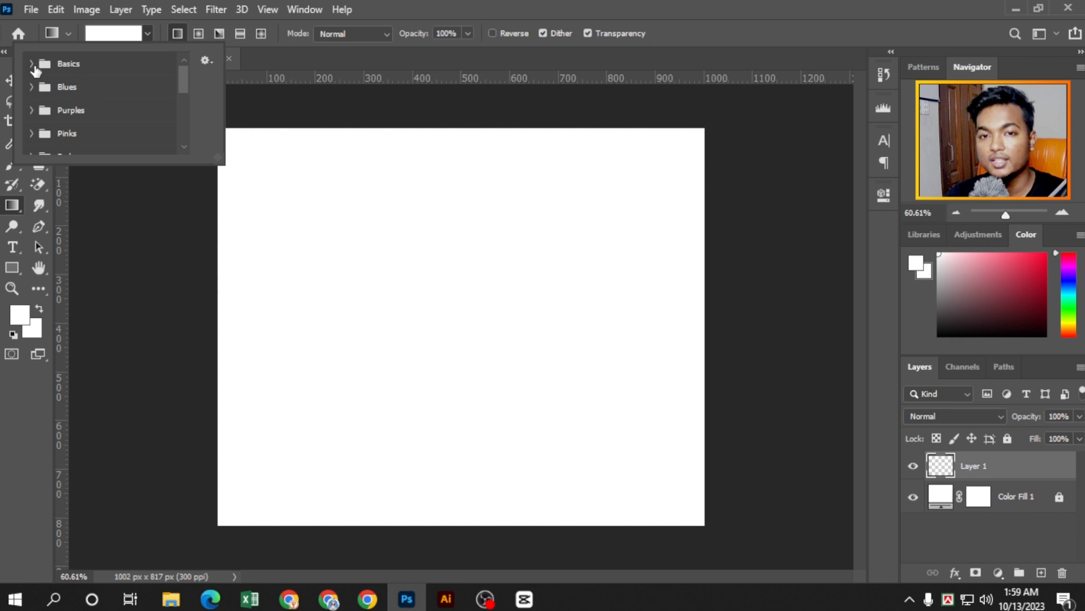
{"action": "left_click", "coordinate": [32, 63]}
{"action": "left_click", "coordinate": [104, 100]}
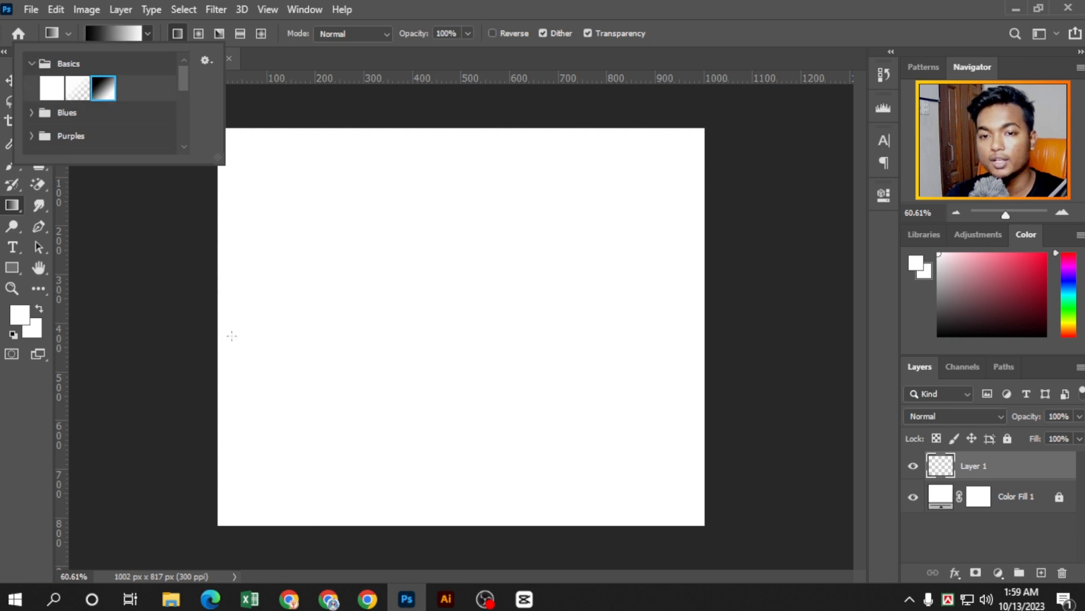
{"action": "left_click_drag", "start_coordinate": [231, 336], "coordinate": [461, 338]}
Redraw the black-to-white gradient twice from right to left, and once more from left to right across the canvas
{"action": "left_click_drag", "start_coordinate": [799, 337], "coordinate": [376, 349]}
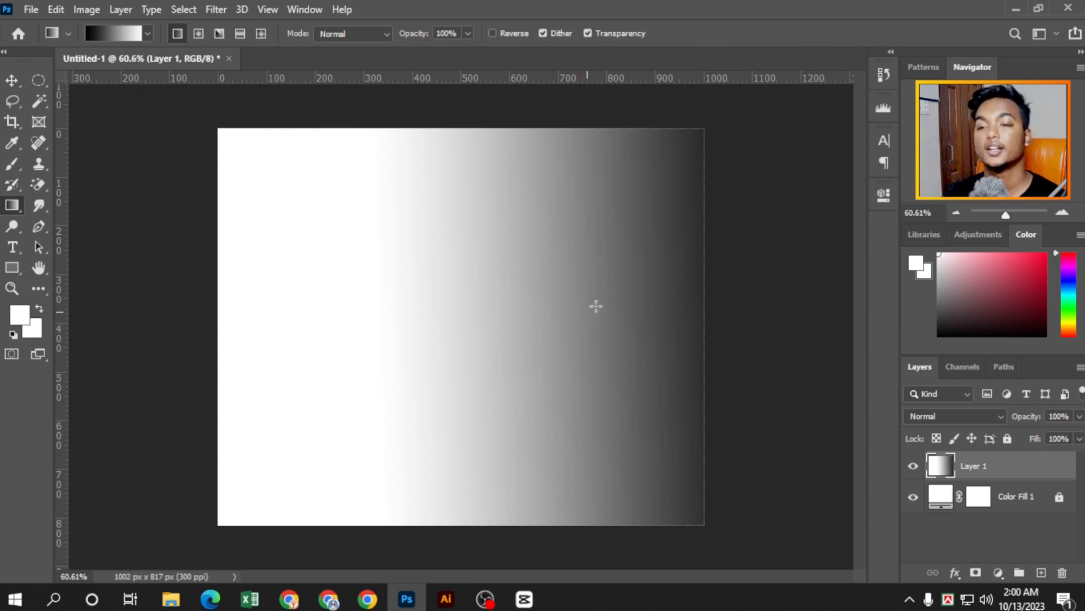
{"action": "left_click_drag", "start_coordinate": [711, 308], "coordinate": [467, 314]}
{"action": "left_click_drag", "start_coordinate": [248, 336], "coordinate": [634, 316]}
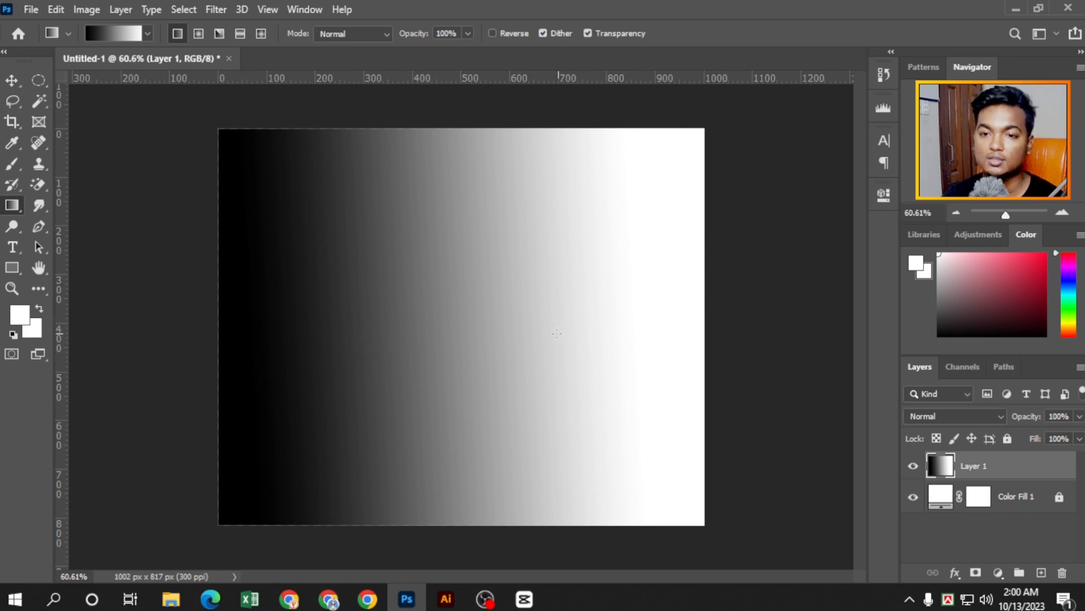
Choose the third preset in the Blues group and draw it horizontally across the full canvas width
{"action": "left_click", "coordinate": [147, 34]}
{"action": "left_click", "coordinate": [41, 113]}
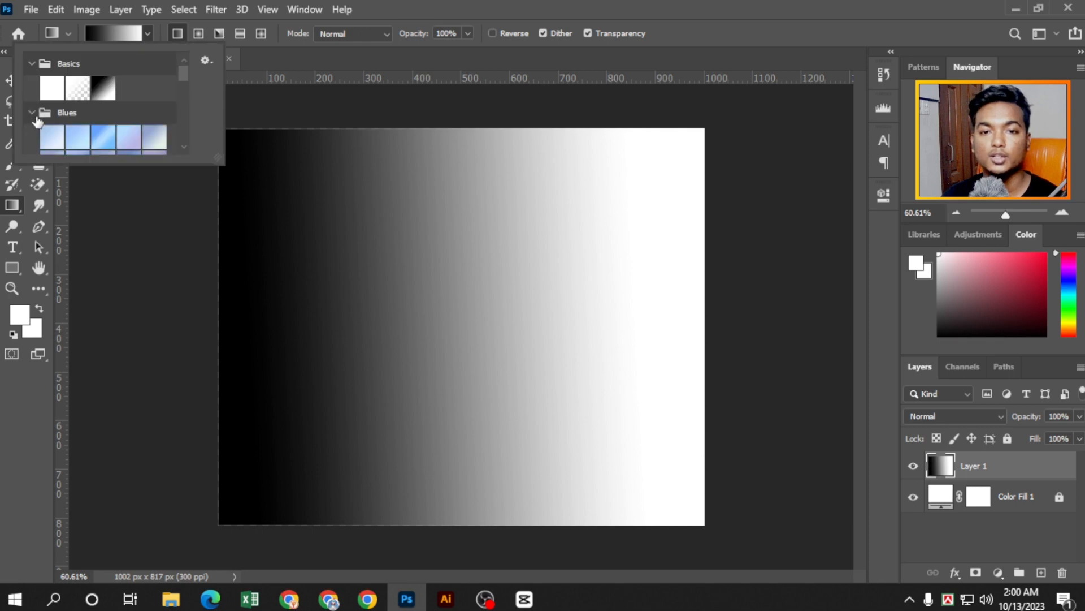
{"action": "left_click", "coordinate": [103, 140]}
{"action": "left_click_drag", "start_coordinate": [225, 348], "coordinate": [700, 359]}
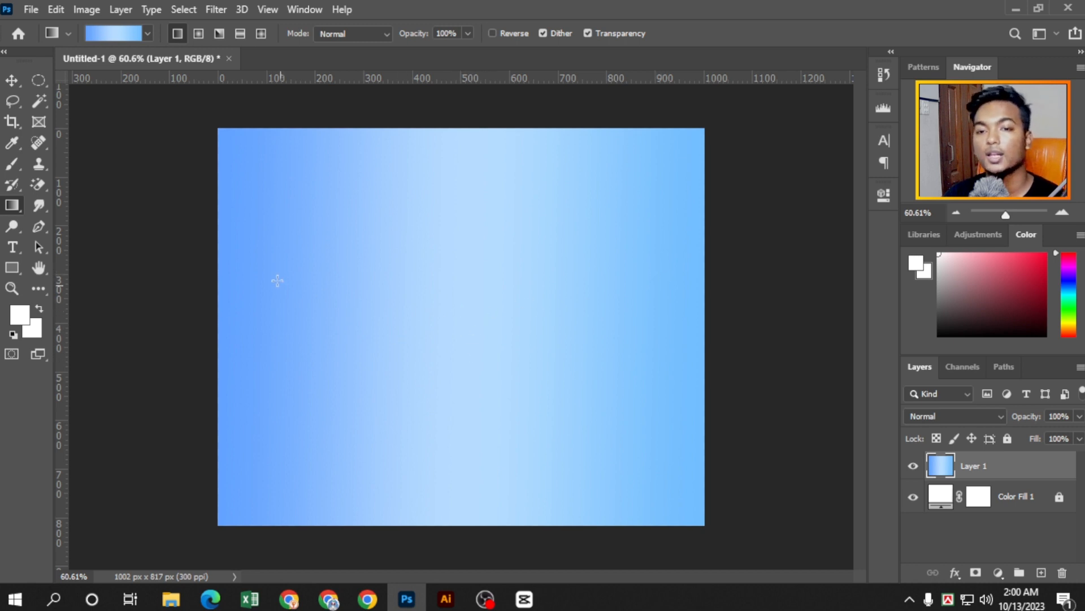
Redraw the blue gradient with shorter strokes at different angles near the canvas centre, ending with a horizontal one
{"action": "left_click_drag", "start_coordinate": [478, 288], "coordinate": [470, 362]}
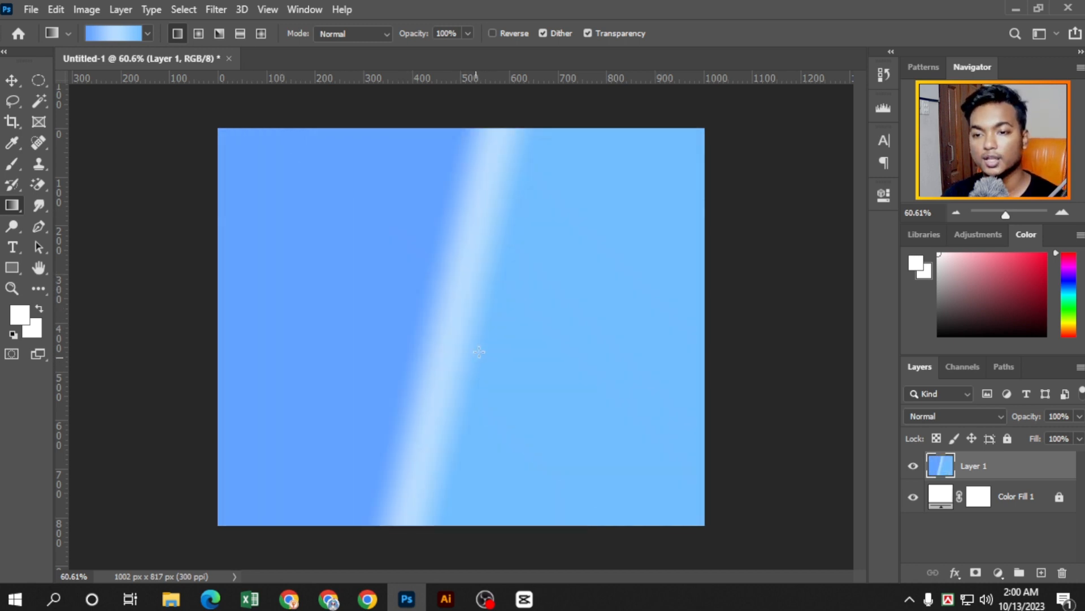
{"action": "left_click_drag", "start_coordinate": [469, 316], "coordinate": [498, 373]}
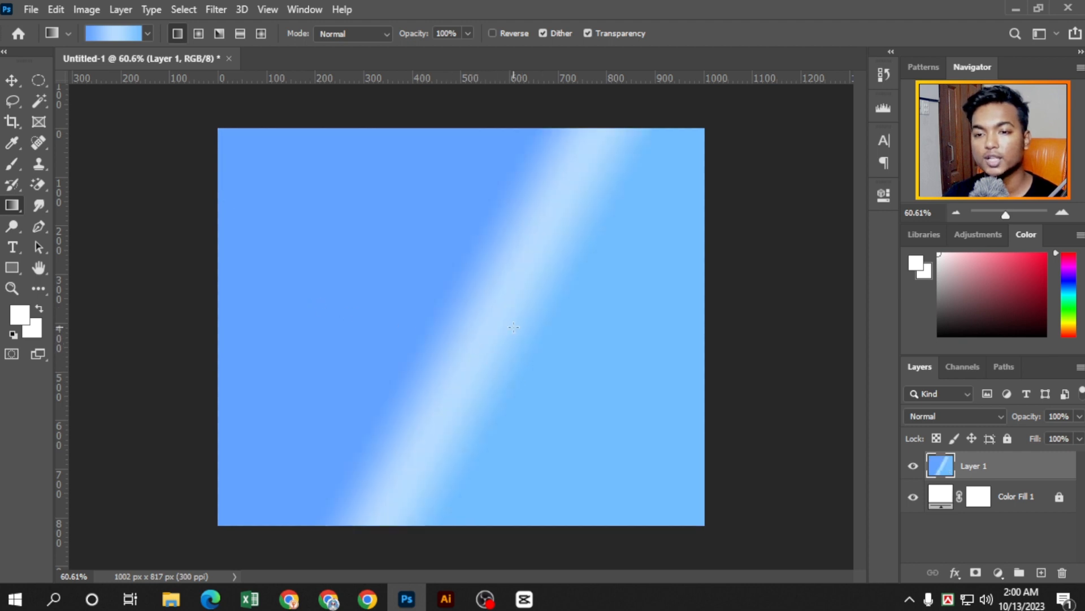
{"action": "left_click_drag", "start_coordinate": [334, 290], "coordinate": [457, 337]}
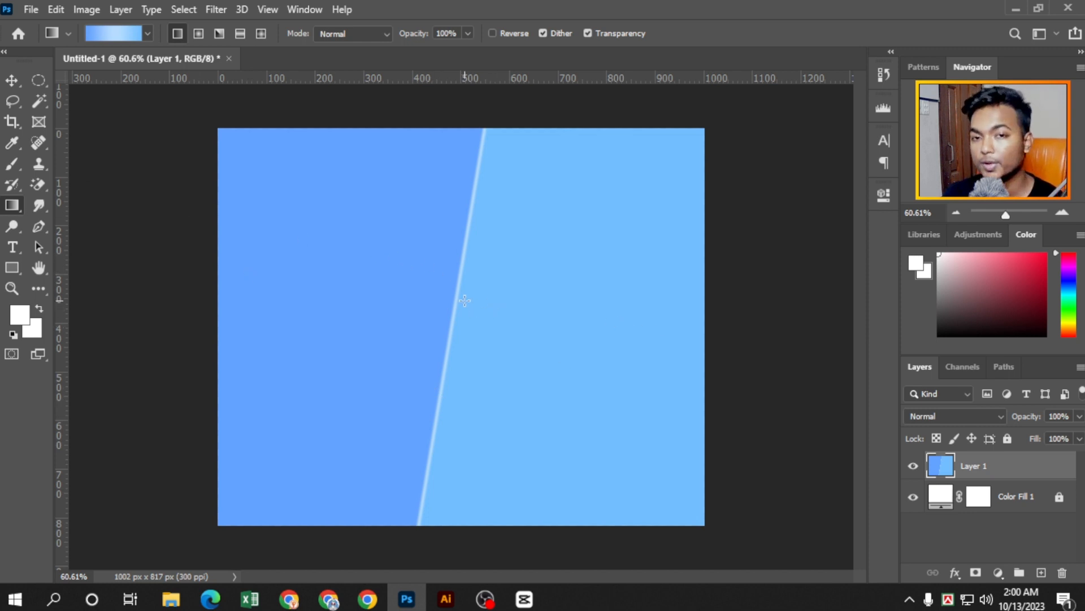
{"action": "left_click_drag", "start_coordinate": [466, 312], "coordinate": [554, 326]}
{"action": "left_click_drag", "start_coordinate": [380, 305], "coordinate": [560, 307]}
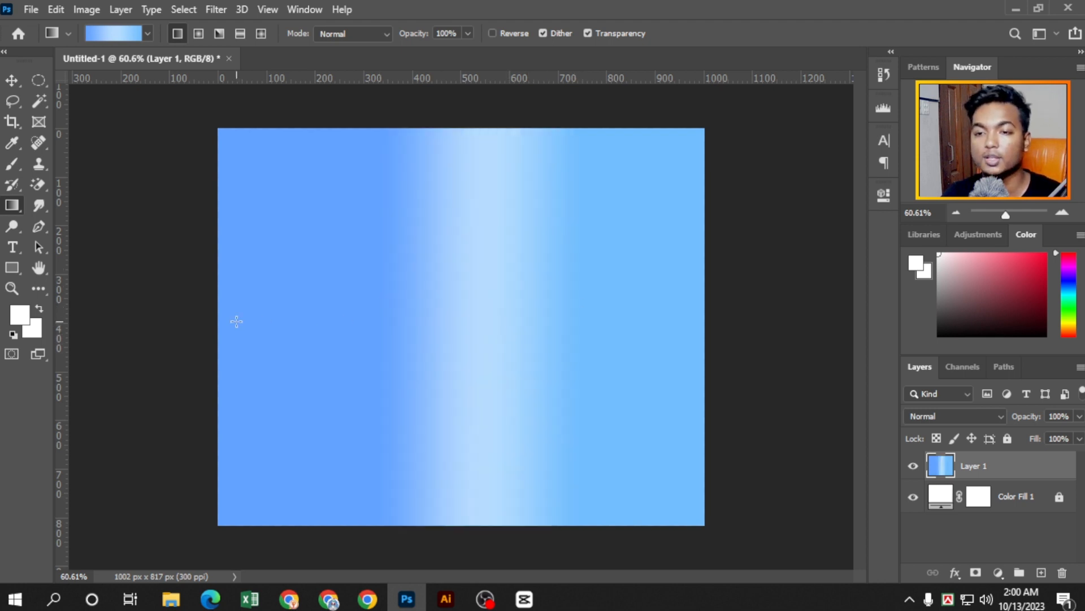
Redraw the blue gradient with long strokes spanning the canvas, extending past its edges for a softer blend
{"action": "left_click_drag", "start_coordinate": [234, 317], "coordinate": [750, 328]}
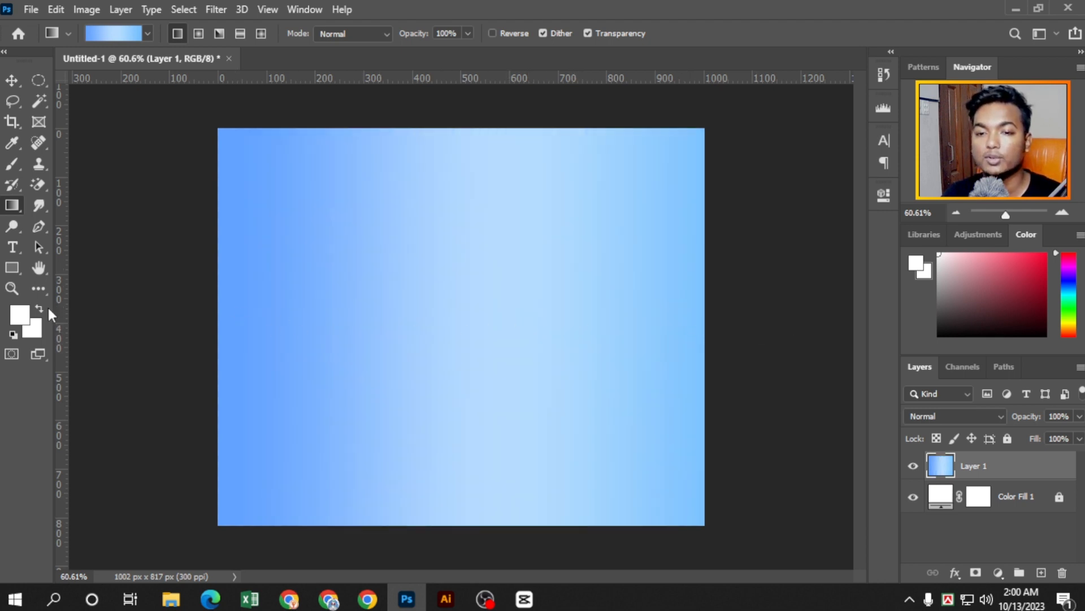
{"action": "left_click_drag", "start_coordinate": [104, 311], "coordinate": [634, 376]}
{"action": "left_click_drag", "start_coordinate": [111, 290], "coordinate": [804, 294]}
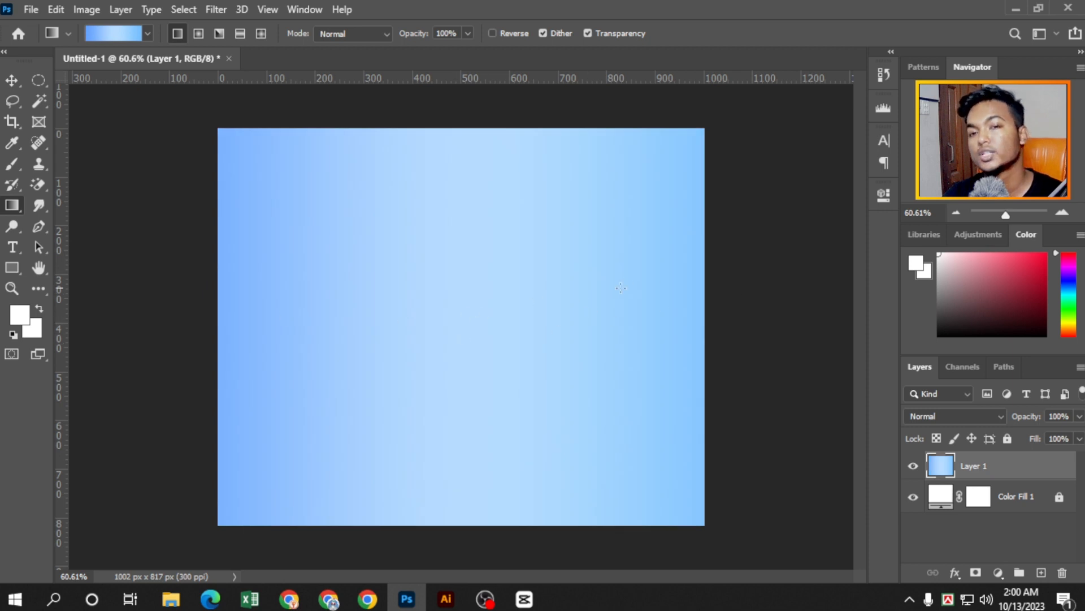
Redraw the blue gradient with very short strokes to produce narrow diagonal bands across the canvas
{"action": "left_click_drag", "start_coordinate": [630, 509], "coordinate": [627, 512]}
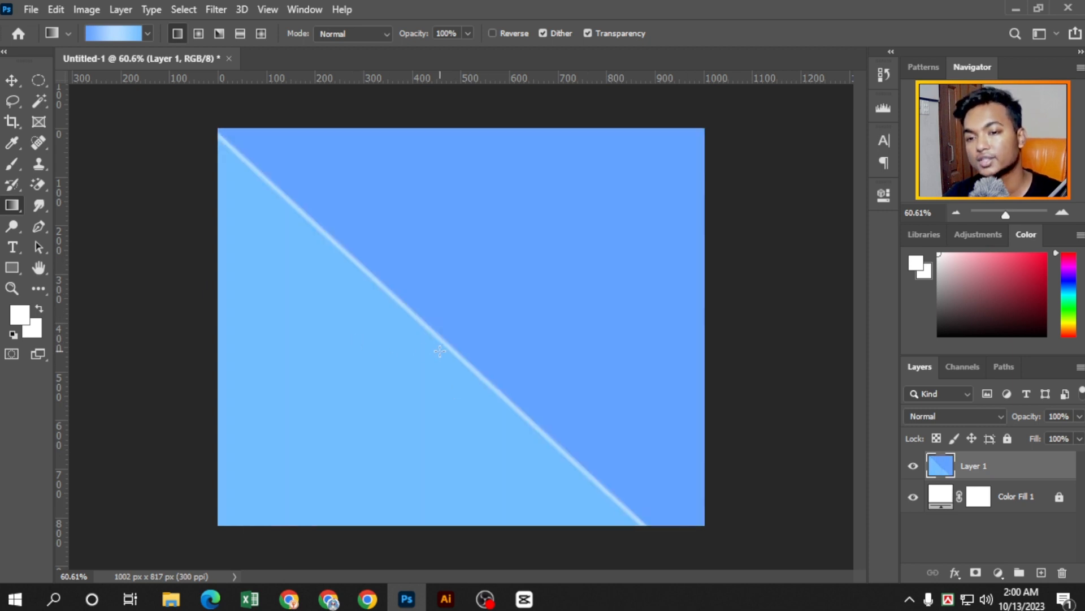
{"action": "left_click_drag", "start_coordinate": [450, 355], "coordinate": [461, 333]}
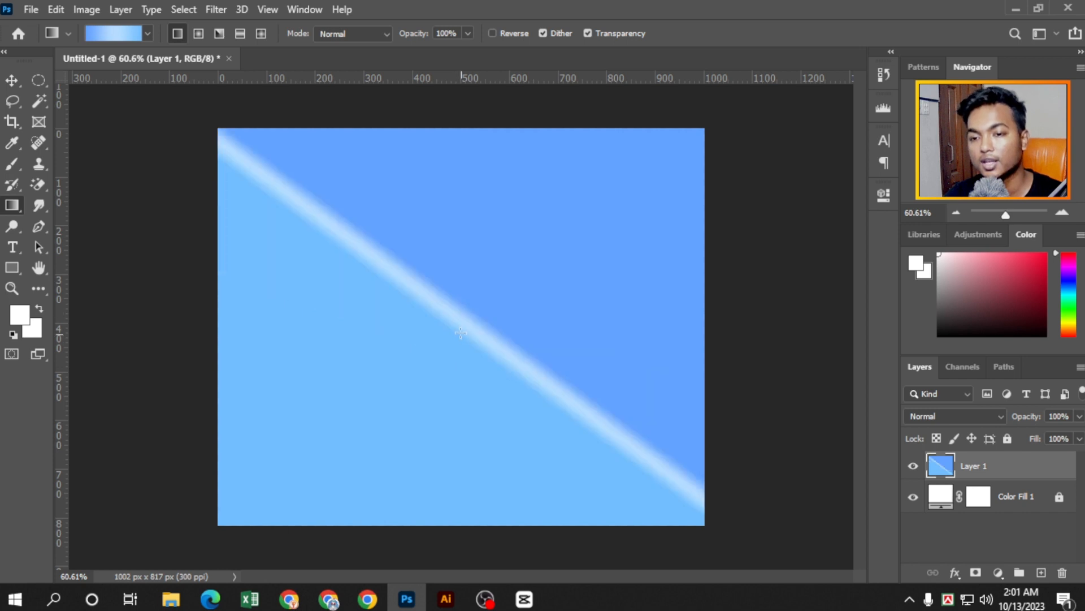
{"action": "left_click_drag", "start_coordinate": [114, 121], "coordinate": [111, 127]}
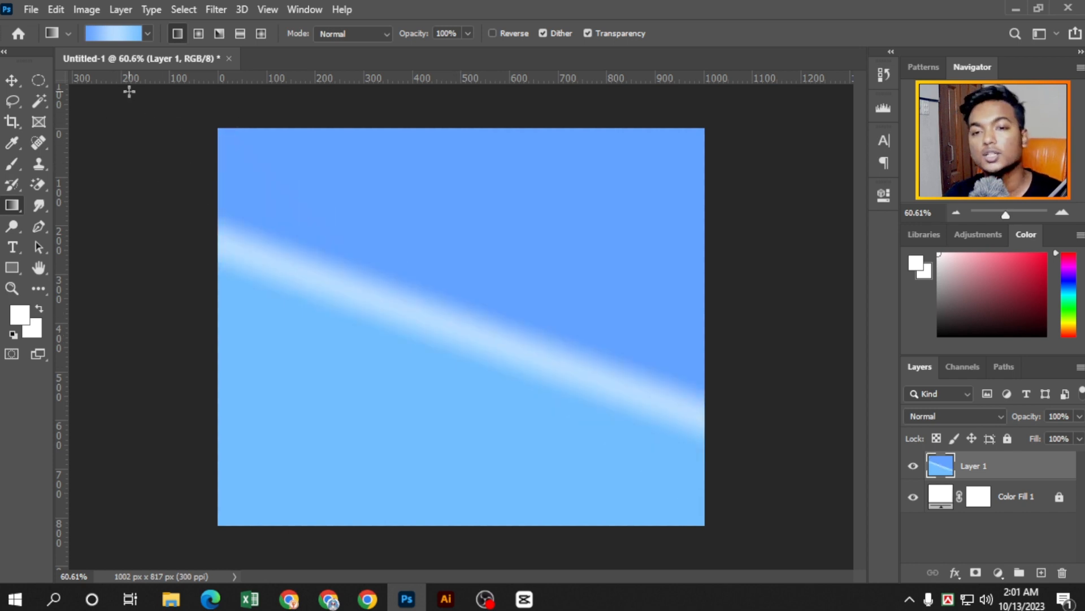
Delete the gradient-filled Layer 1 and add a new empty layer above Color Fill 1
{"action": "left_click", "coordinate": [12, 80]}
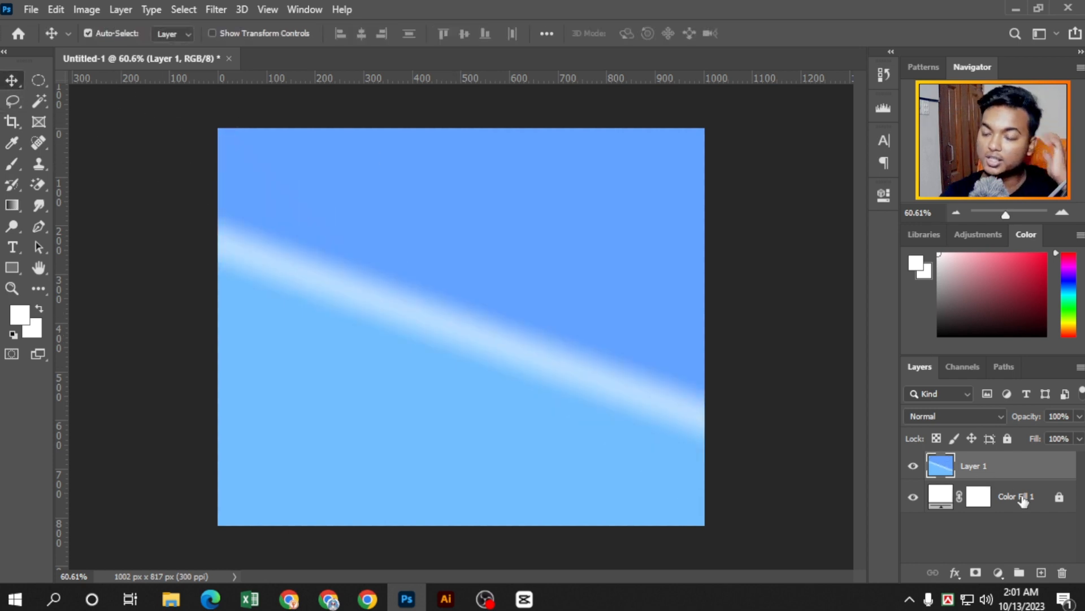
{"action": "left_click", "coordinate": [1062, 572]}
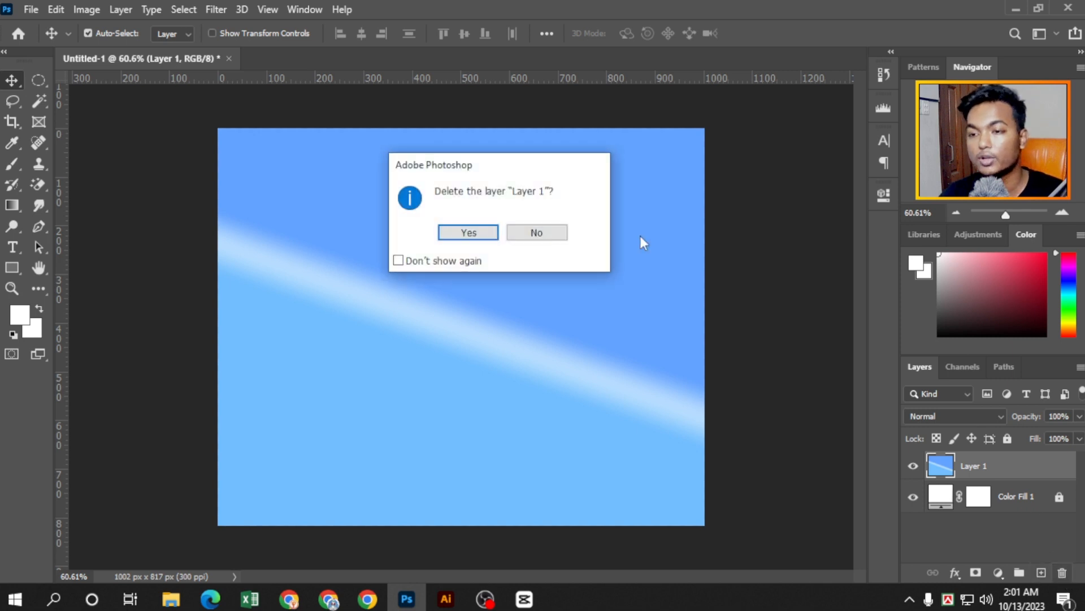
{"action": "left_click", "coordinate": [538, 232]}
{"action": "left_click", "coordinate": [1062, 573]}
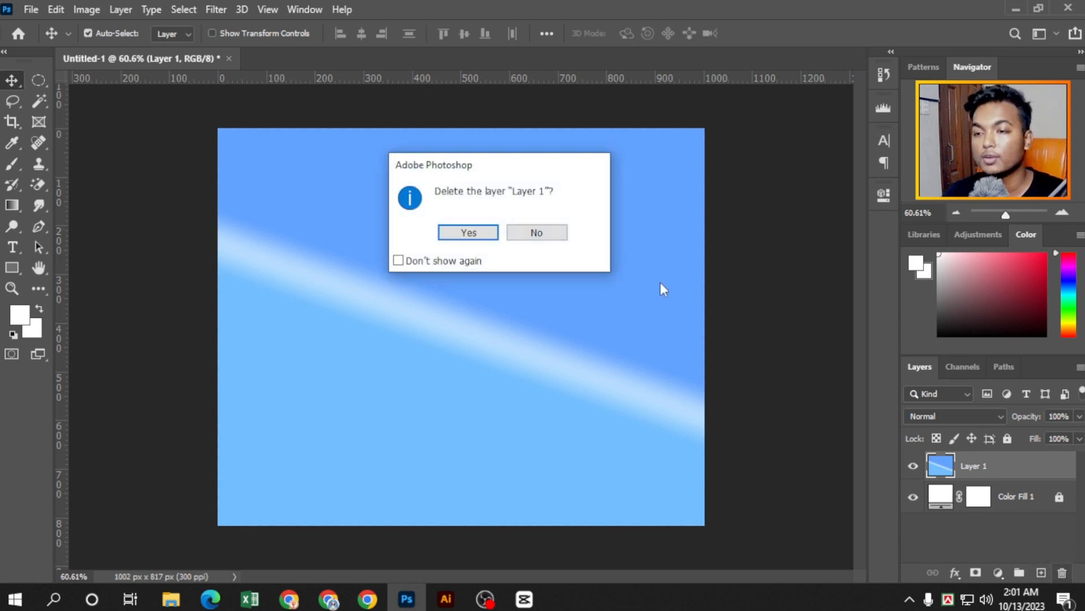
{"action": "left_click", "coordinate": [475, 232]}
{"action": "left_click", "coordinate": [1041, 572]}
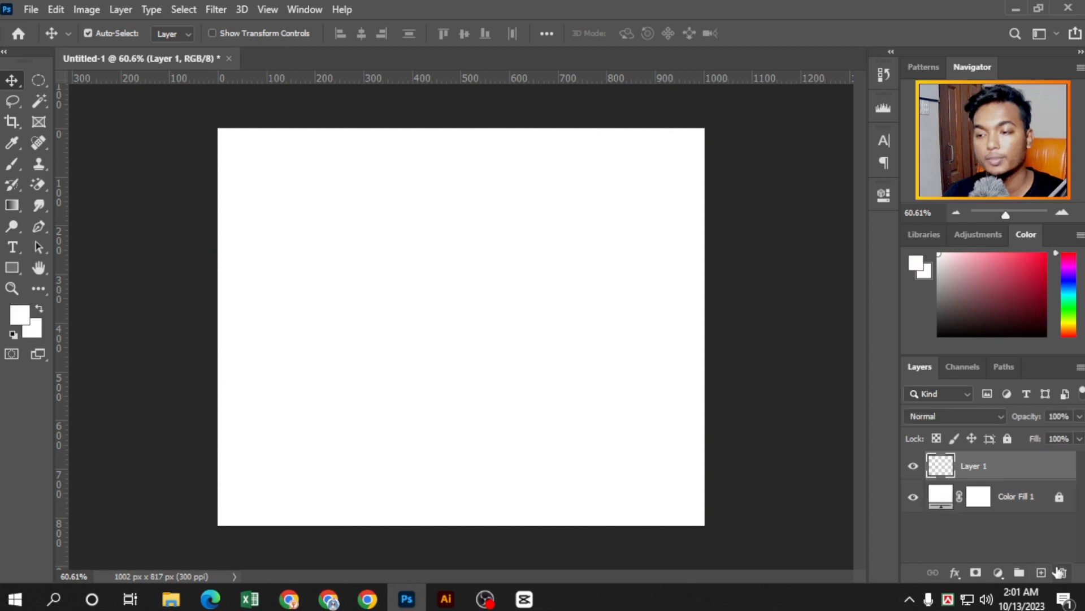
With the Gradient tool, browse the Blues presets and enlarge the gradient picker to show all preset groups
{"action": "left_click", "coordinate": [12, 204]}
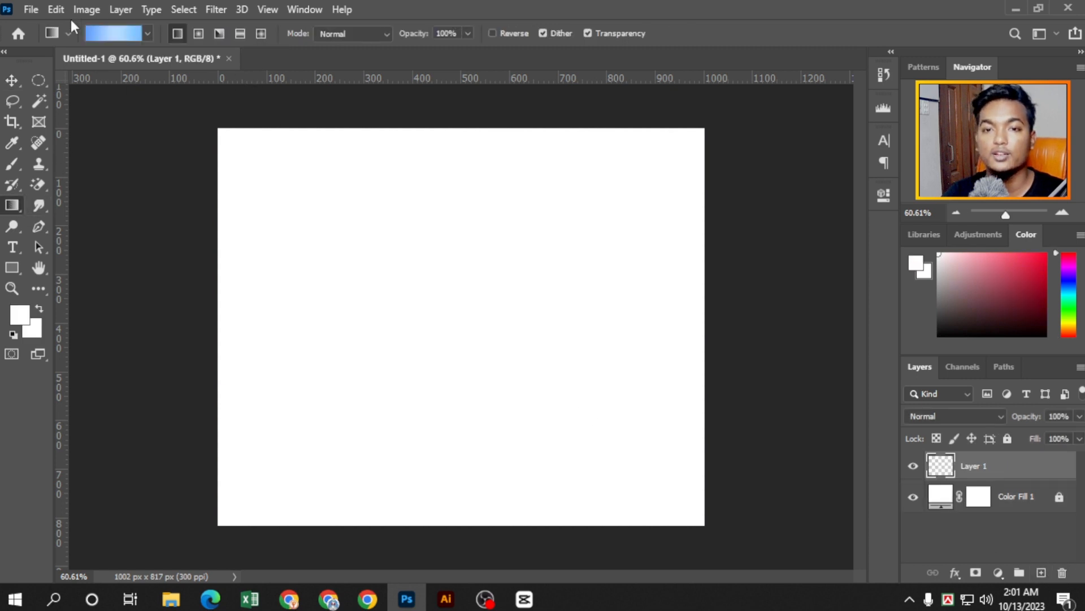
{"action": "left_click", "coordinate": [144, 37]}
{"action": "scroll", "coordinate": [116, 133], "scroll_direction": "down", "scroll_amount": 4}
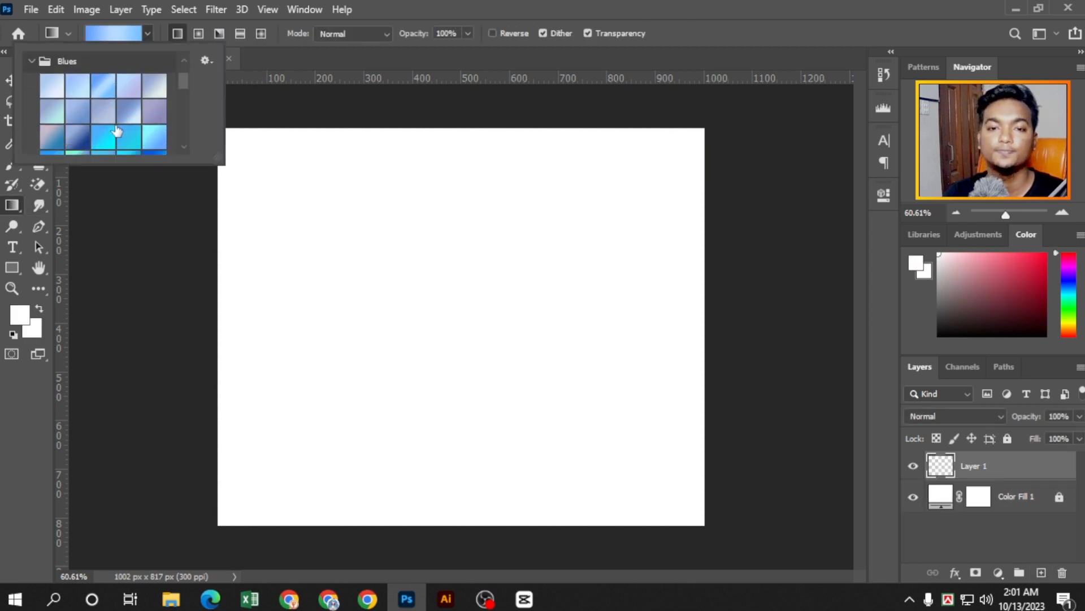
{"action": "scroll", "coordinate": [108, 139], "scroll_direction": "down", "scroll_amount": 2}
{"action": "scroll", "coordinate": [90, 110], "scroll_direction": "up", "scroll_amount": 2}
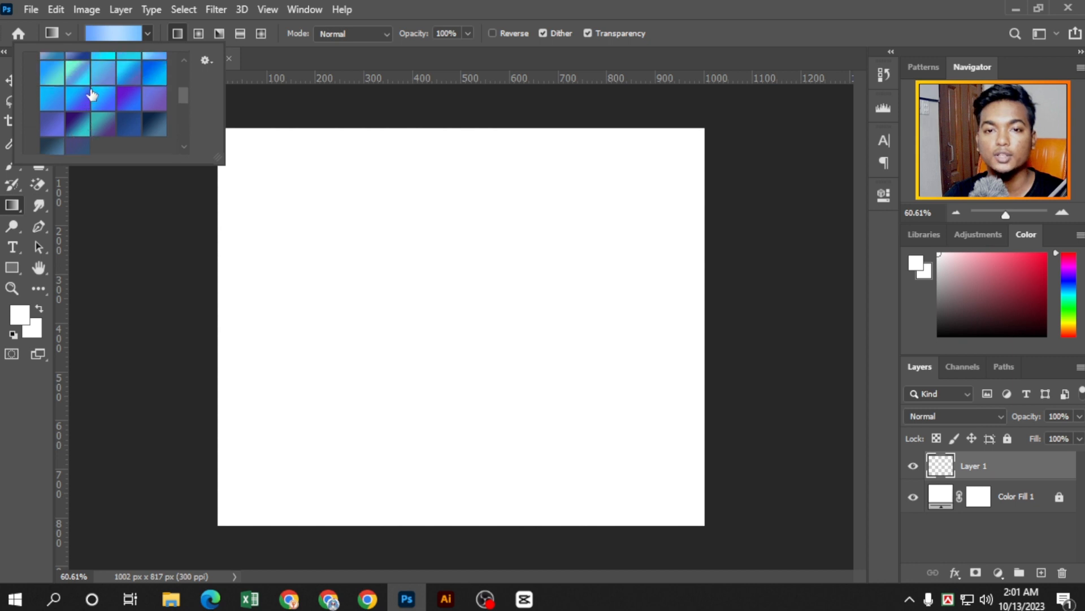
{"action": "scroll", "coordinate": [91, 104], "scroll_direction": "down", "scroll_amount": 2}
{"action": "scroll", "coordinate": [89, 113], "scroll_direction": "down", "scroll_amount": 1}
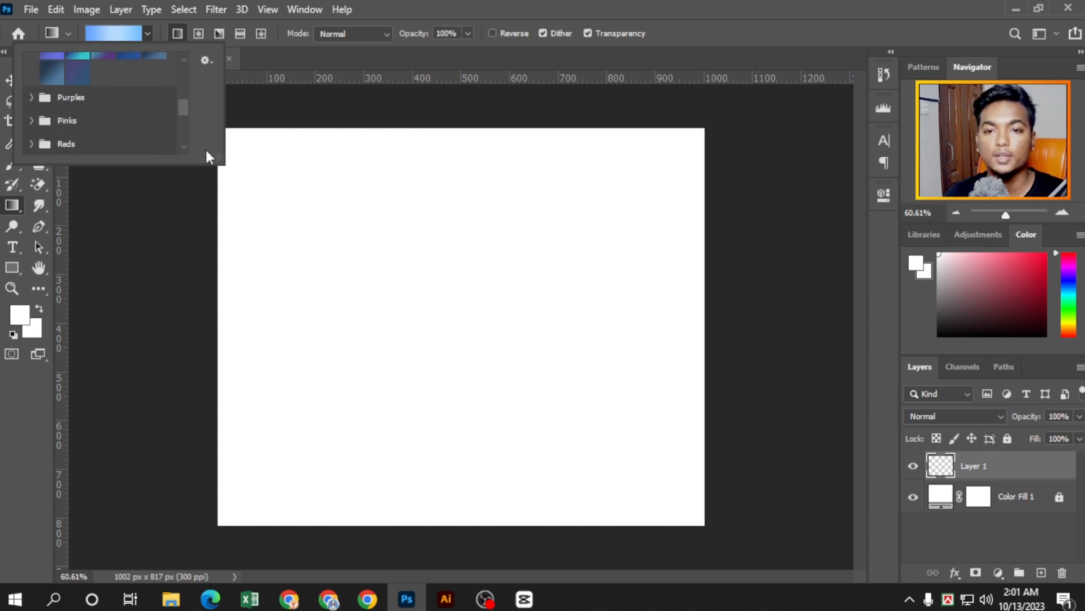
{"action": "left_click_drag", "start_coordinate": [218, 157], "coordinate": [547, 515]}
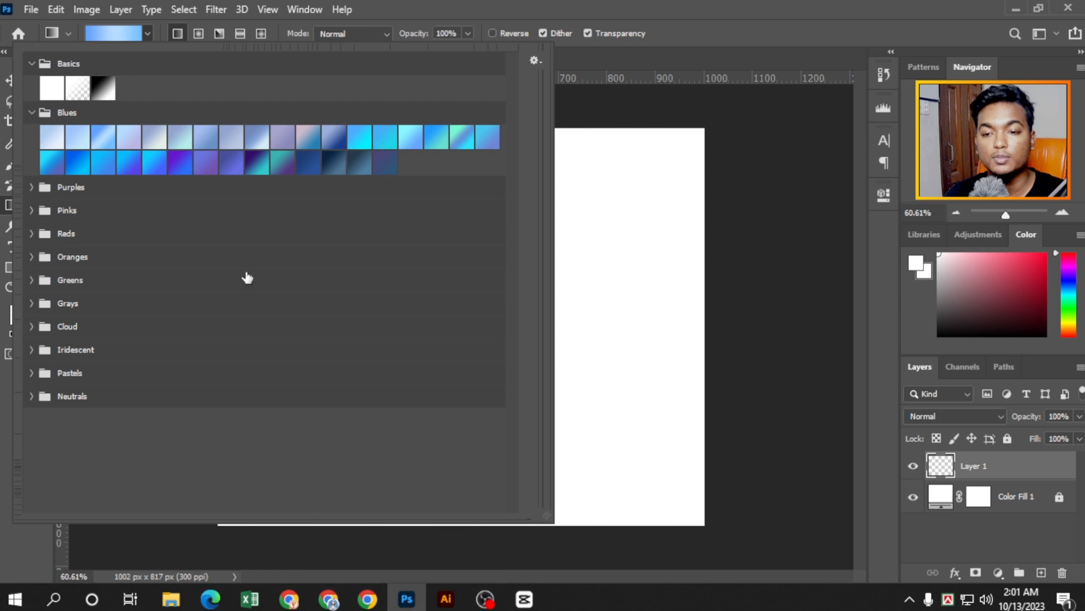
Expand the Purples gradient group, try several presets and select the magenta-to-purple one starting its second row
{"action": "left_click", "coordinate": [32, 188]}
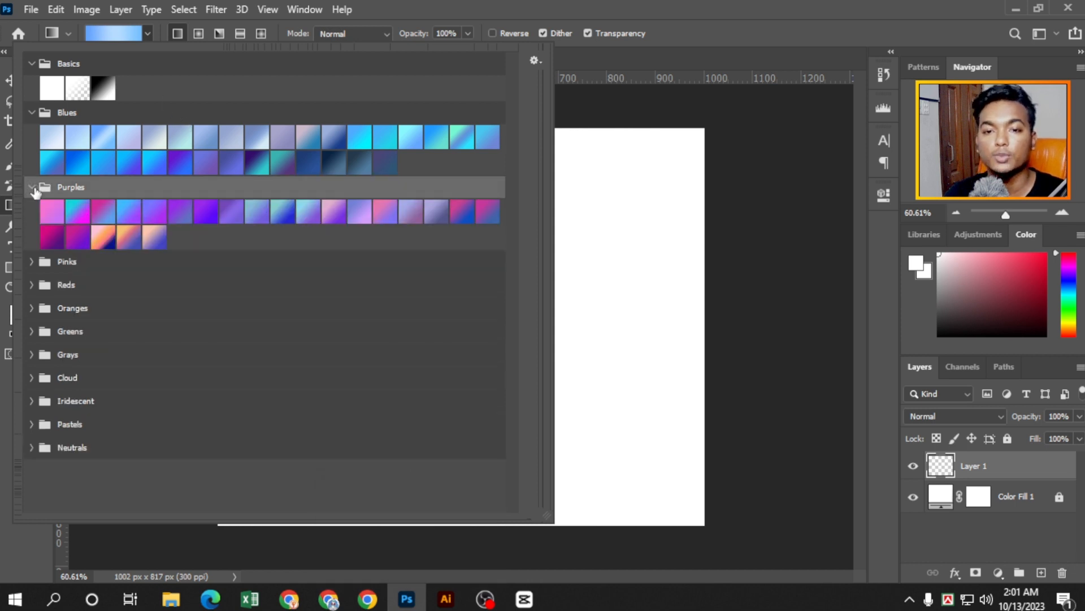
{"action": "left_click", "coordinate": [104, 238]}
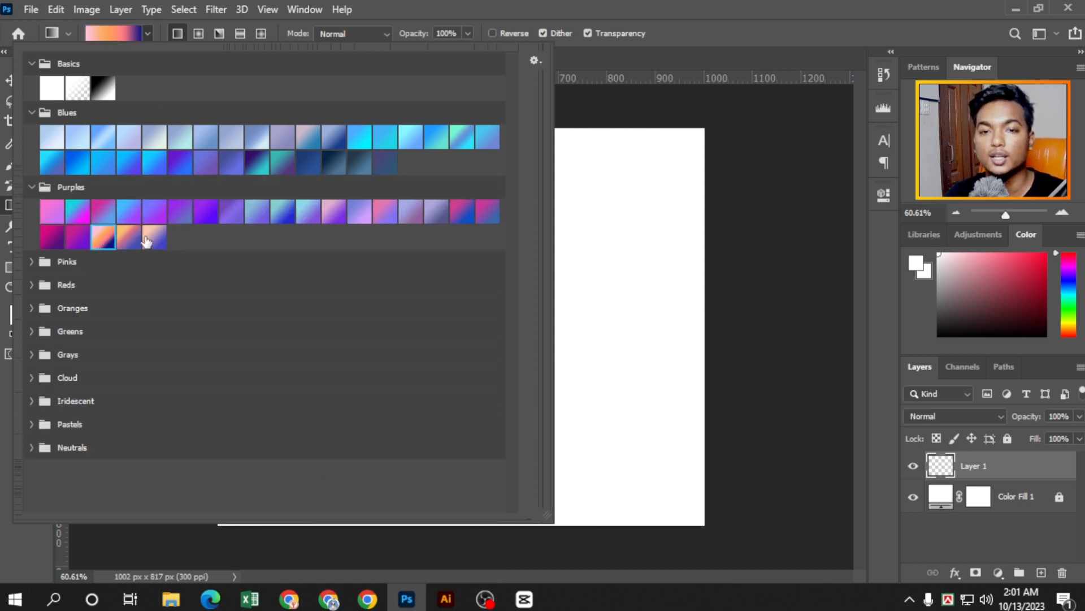
{"action": "left_click", "coordinate": [75, 240]}
{"action": "left_click", "coordinate": [56, 240]}
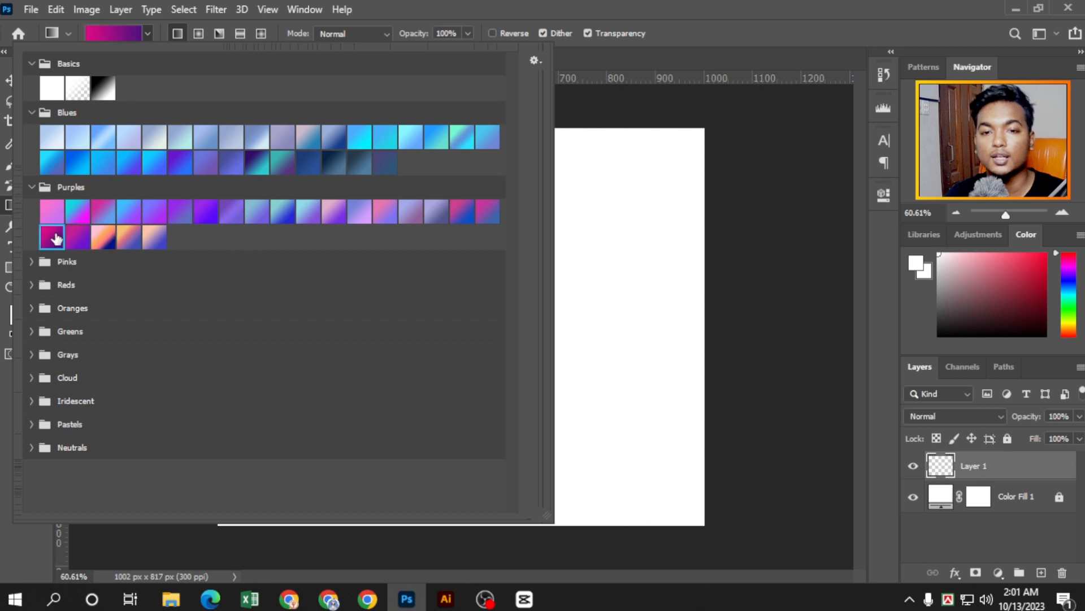
Expand the Pinks, Reds, Oranges, Greens and Grays gradient groups and look through their presets
{"action": "left_click", "coordinate": [32, 261]}
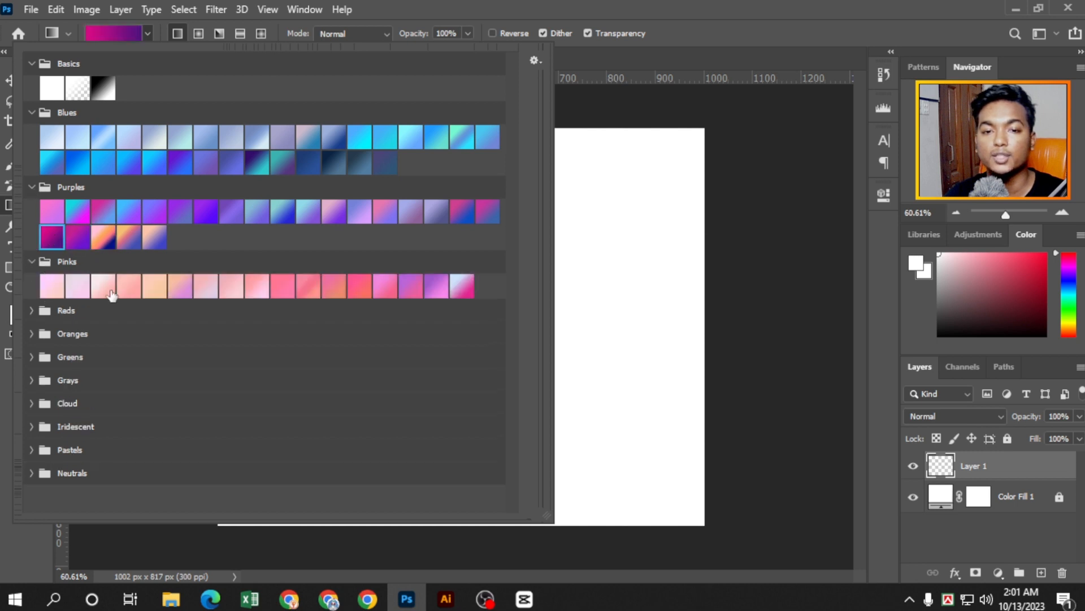
{"action": "left_click", "coordinate": [31, 310]}
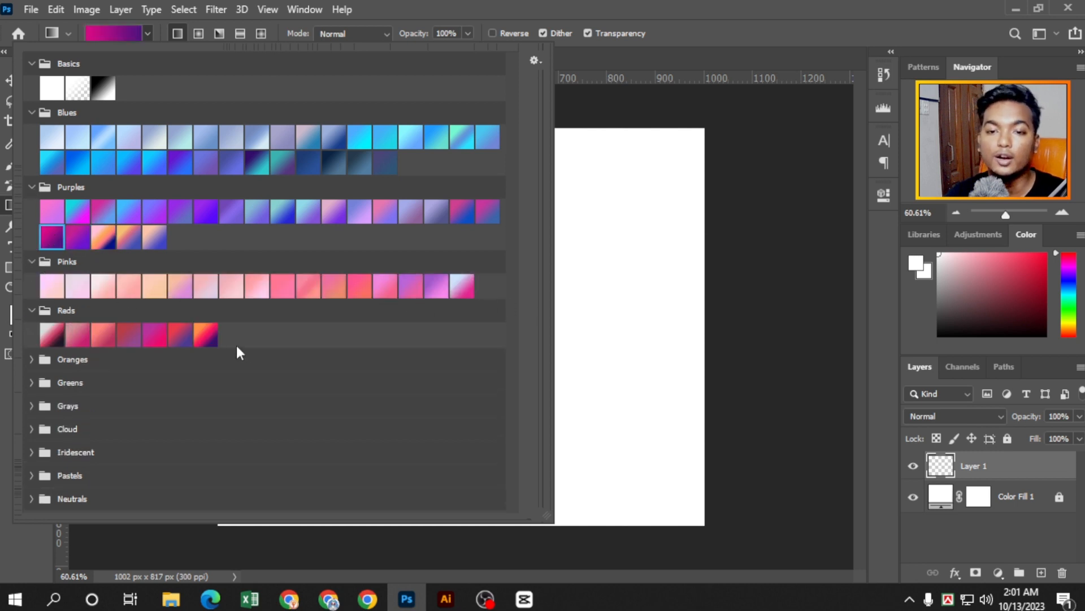
{"action": "left_click", "coordinate": [31, 359]}
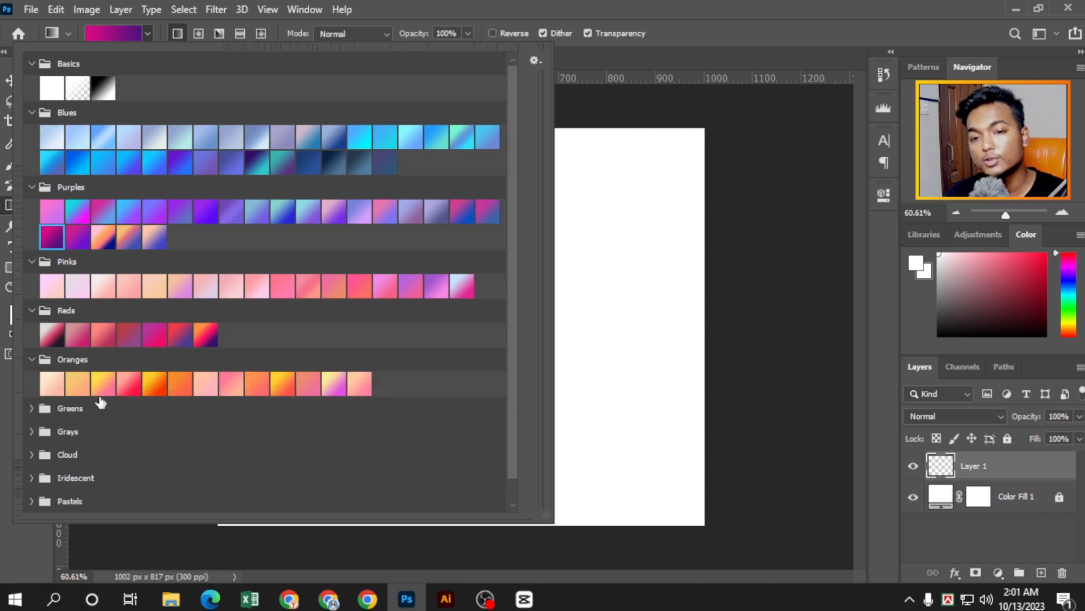
{"action": "left_click", "coordinate": [32, 409]}
{"action": "scroll", "coordinate": [429, 418], "scroll_direction": "down", "scroll_amount": 3}
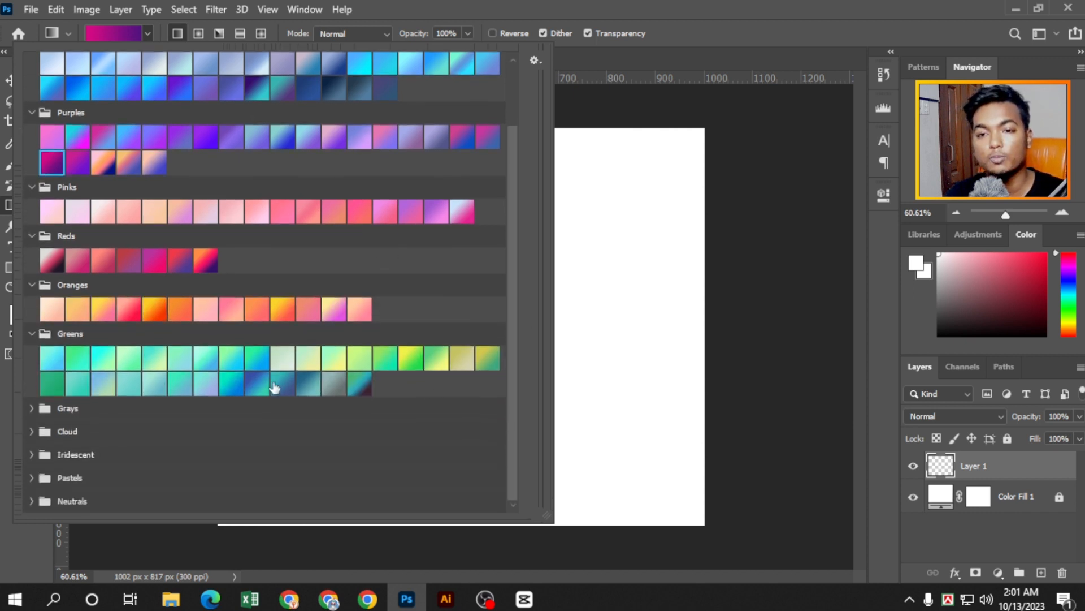
{"action": "left_click", "coordinate": [32, 410]}
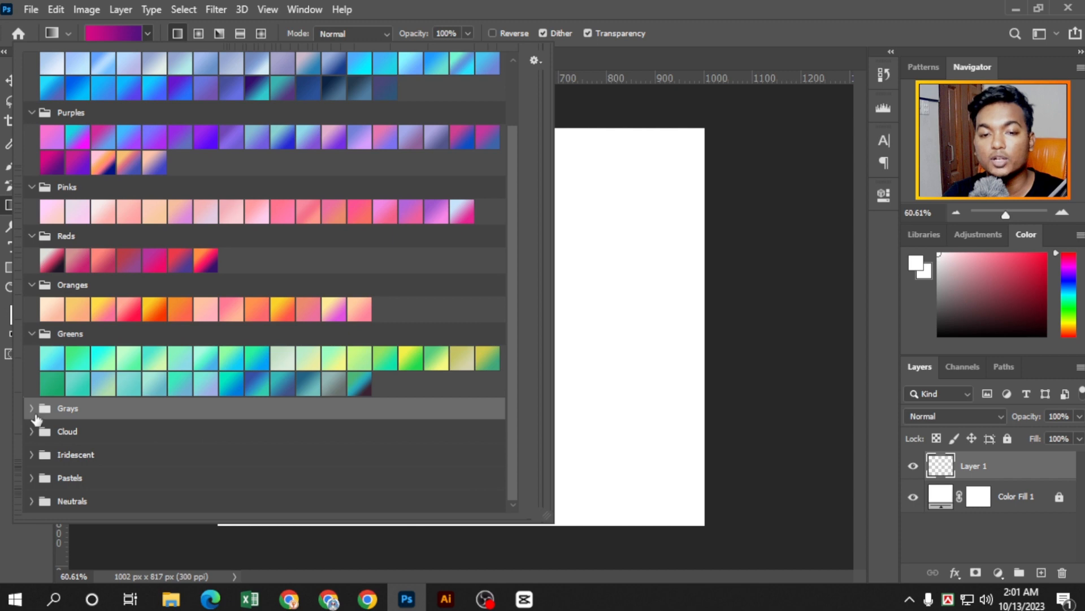
{"action": "left_click", "coordinate": [32, 410]}
{"action": "scroll", "coordinate": [339, 399], "scroll_direction": "down", "scroll_amount": 1}
{"action": "scroll", "coordinate": [340, 390], "scroll_direction": "up", "scroll_amount": 2}
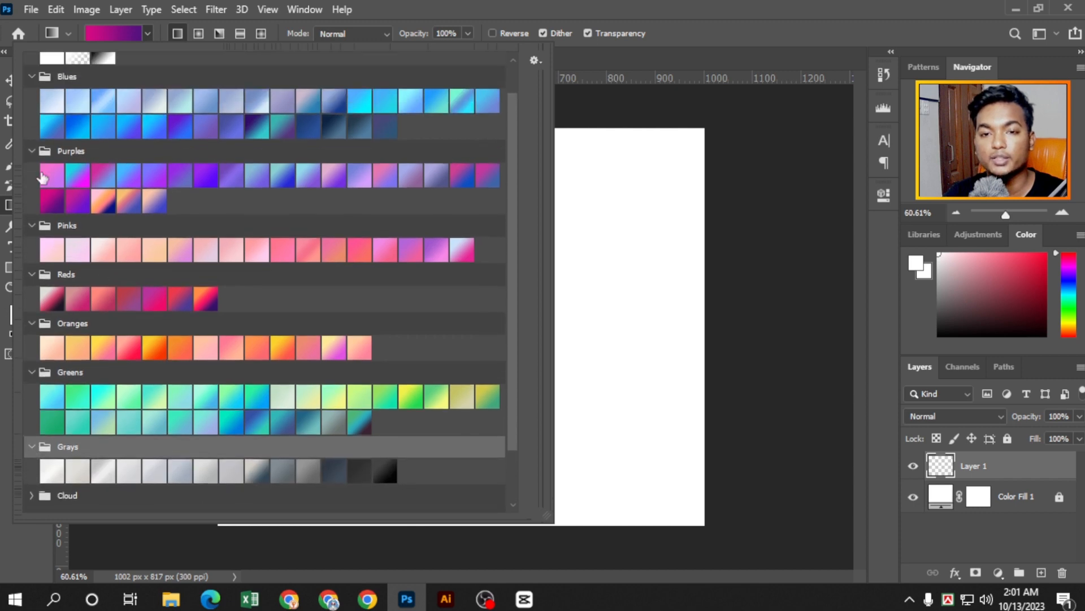
Choose the magenta-to-purple preset starting the second row of the Purples group and draw linear gradients on Layer 1
{"action": "left_click", "coordinate": [54, 203]}
{"action": "left_click", "coordinate": [712, 291]}
{"action": "left_click_drag", "start_coordinate": [712, 290], "coordinate": [502, 300]}
{"action": "left_click_drag", "start_coordinate": [598, 307], "coordinate": [507, 362]}
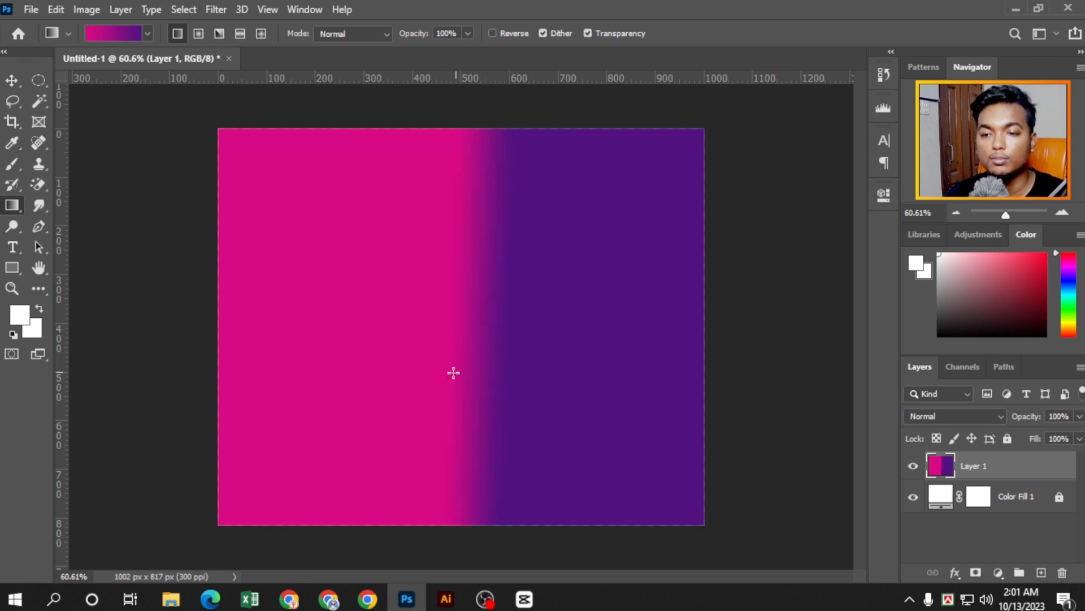
Redraw the magenta-to-purple gradient with strokes of different lengths and directions, ending with a wide horizontal blend across the canvas
{"action": "left_click_drag", "start_coordinate": [388, 331], "coordinate": [523, 330]}
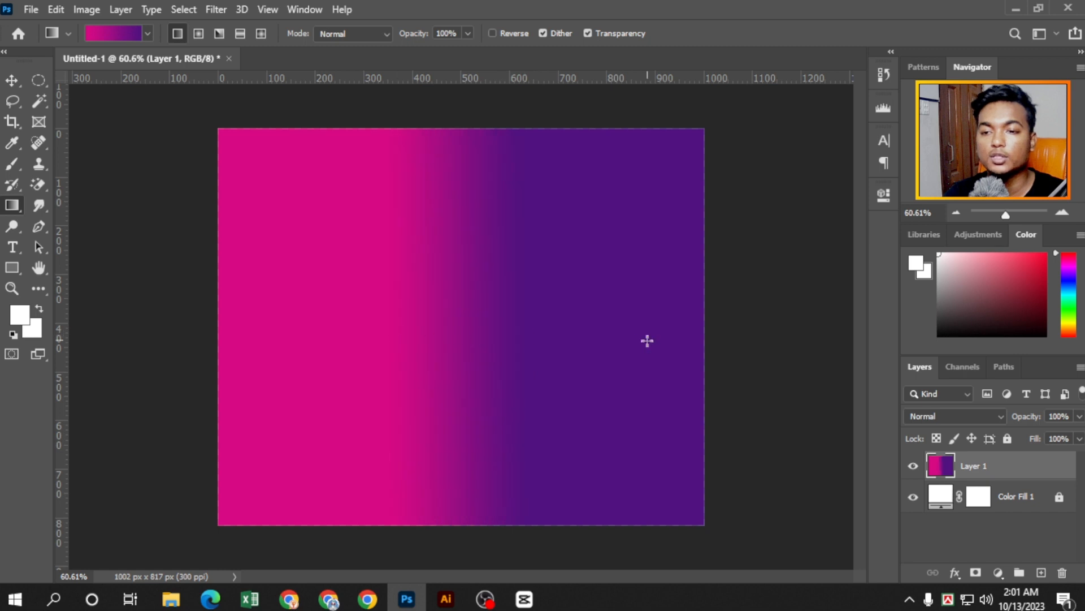
{"action": "left_click_drag", "start_coordinate": [385, 337], "coordinate": [534, 317]}
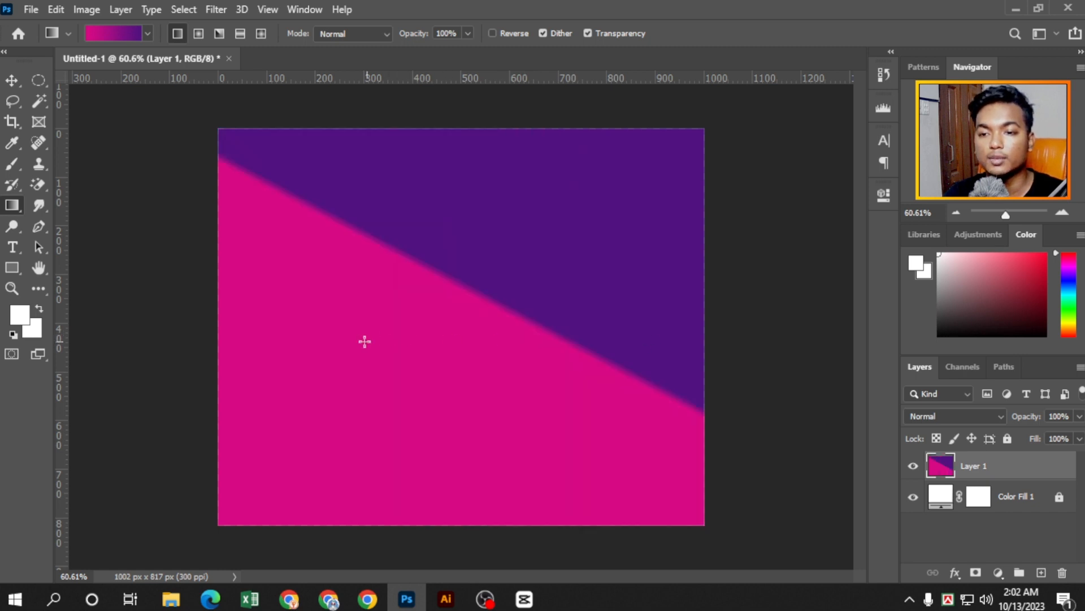
{"action": "left_click_drag", "start_coordinate": [572, 265], "coordinate": [578, 265]}
{"action": "left_click_drag", "start_coordinate": [397, 318], "coordinate": [622, 340]}
{"action": "left_click_drag", "start_coordinate": [334, 328], "coordinate": [701, 344]}
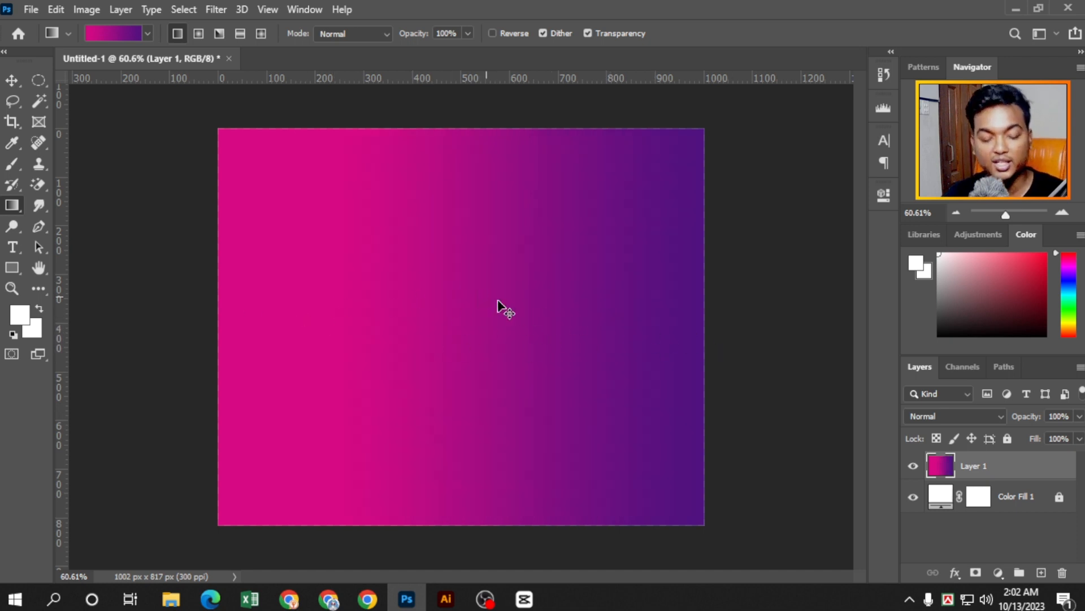
Undo the latest gradient strokes on Layer 1 one after another
{"action": "key", "text": "ctrl+z"}
{"action": "key", "text": "ctrl+z"}
{"action": "key", "text": "ctrl+z"}
{"action": "key", "text": "ctrl+z"}
{"action": "key", "text": "ctrl+z"}
{"action": "key", "text": "ctrl+z"}
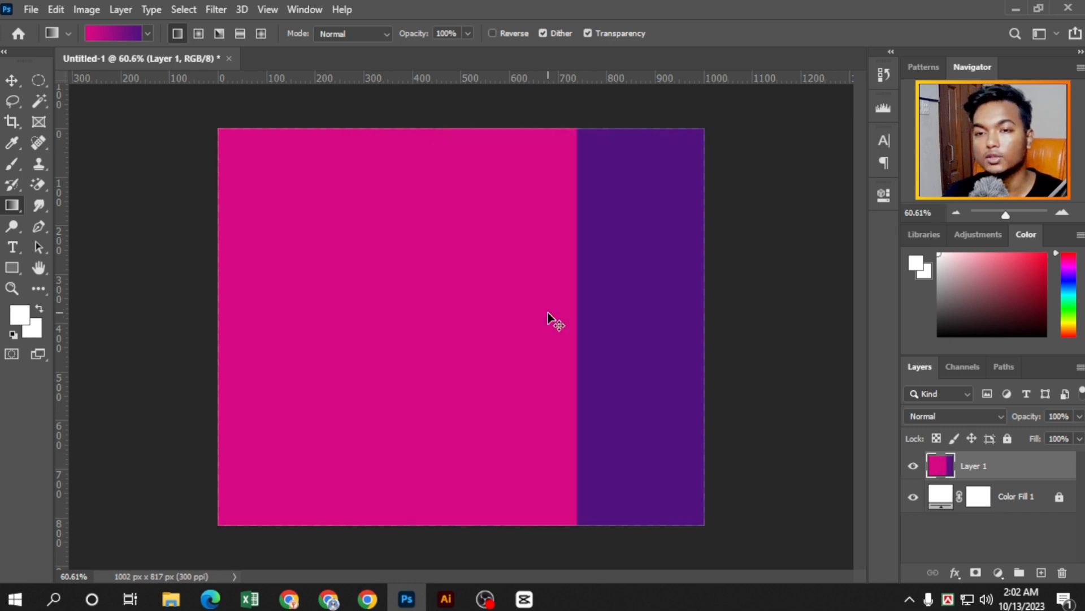
{"action": "key", "text": "ctrl+z"}
{"action": "key", "text": "ctrl+z"}
{"action": "key", "text": "ctrl+z"}
{"action": "key", "text": "ctrl+z"}
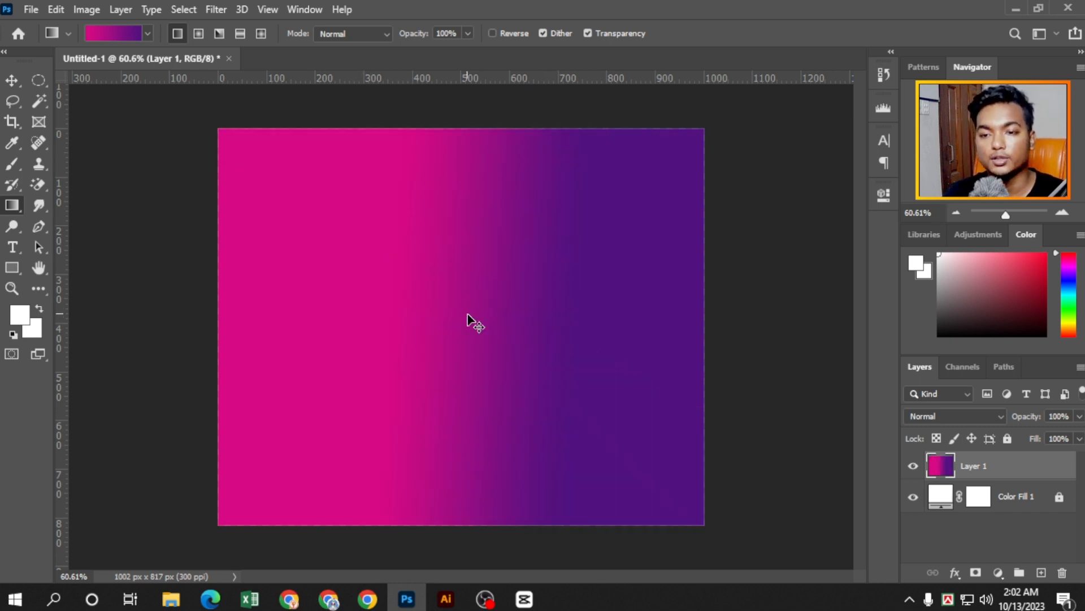
{"action": "key", "text": "ctrl+z"}
{"action": "key", "text": "ctrl+z"}
{"action": "key", "text": "ctrl+z"}
{"action": "key", "text": "ctrl+z"}
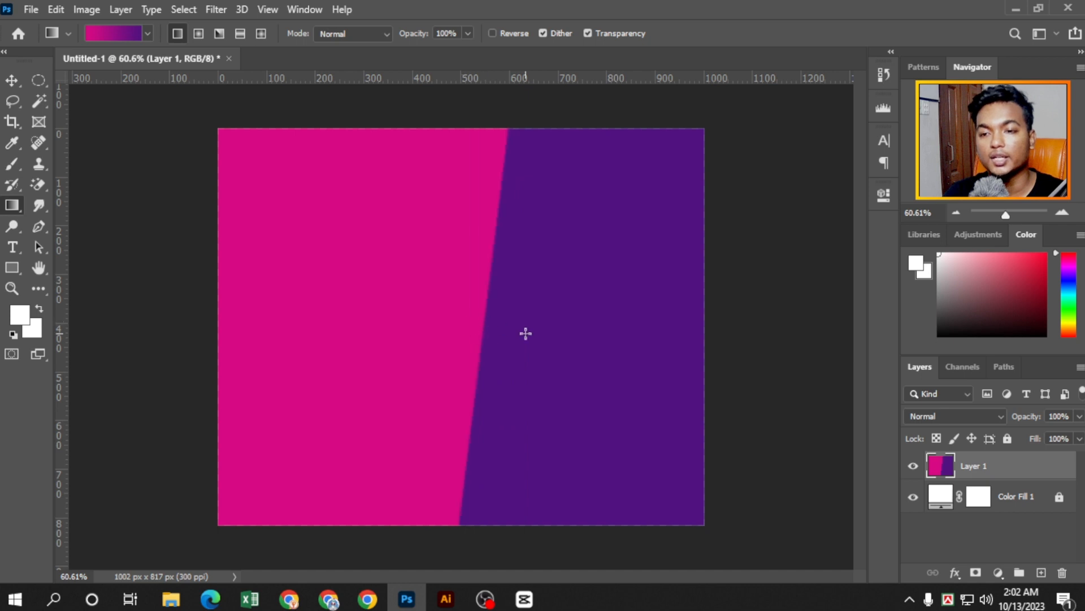
Delete the gradient-filled Layer 1 with the Move tool active
{"action": "left_click", "coordinate": [11, 81]}
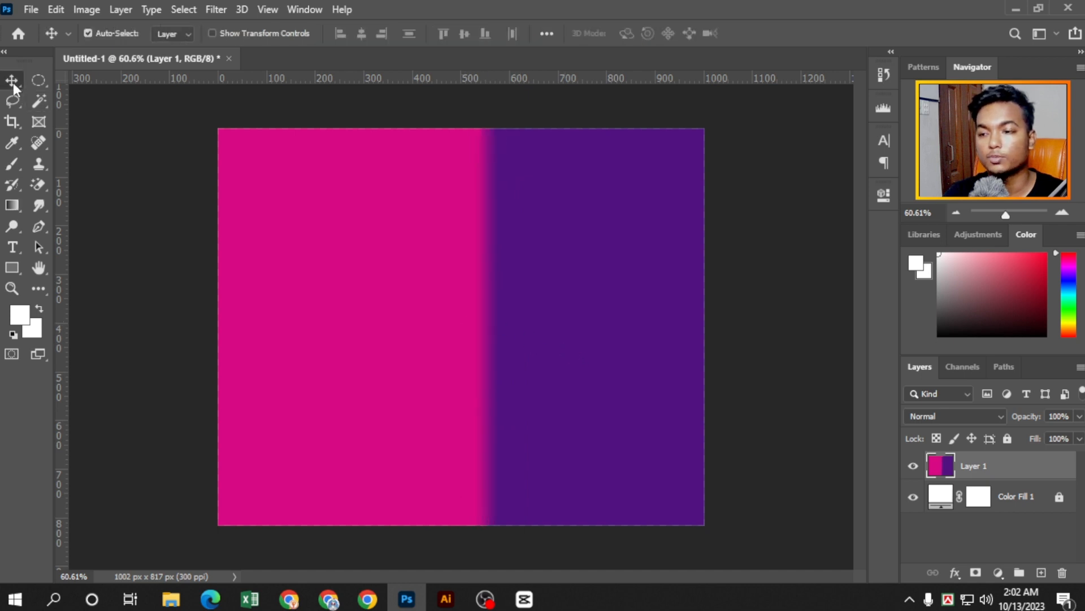
{"action": "key", "text": "Delete"}
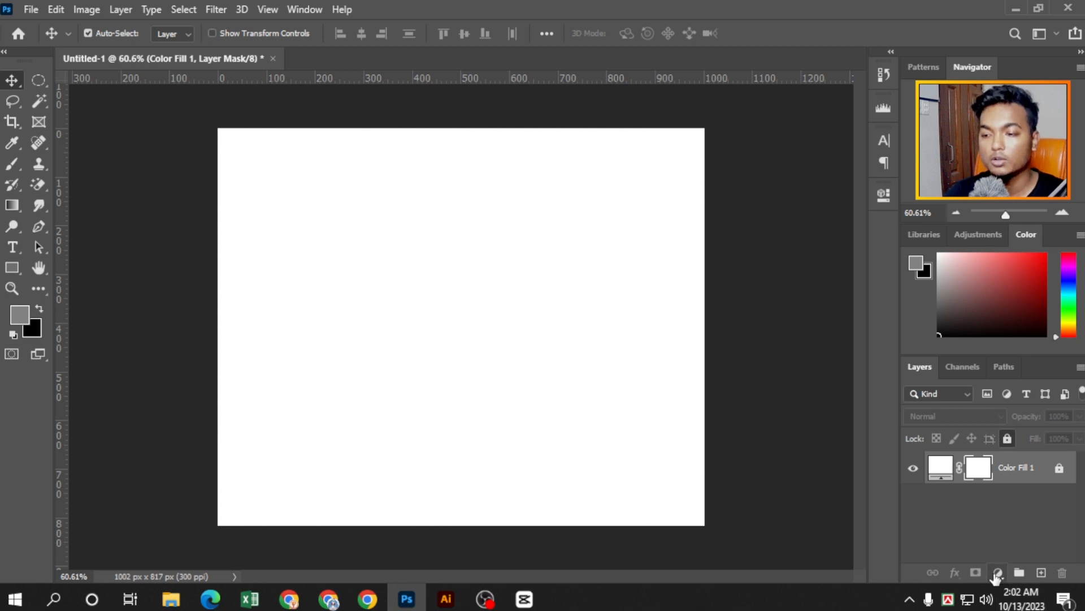
{"action": "left_click", "coordinate": [997, 573]}
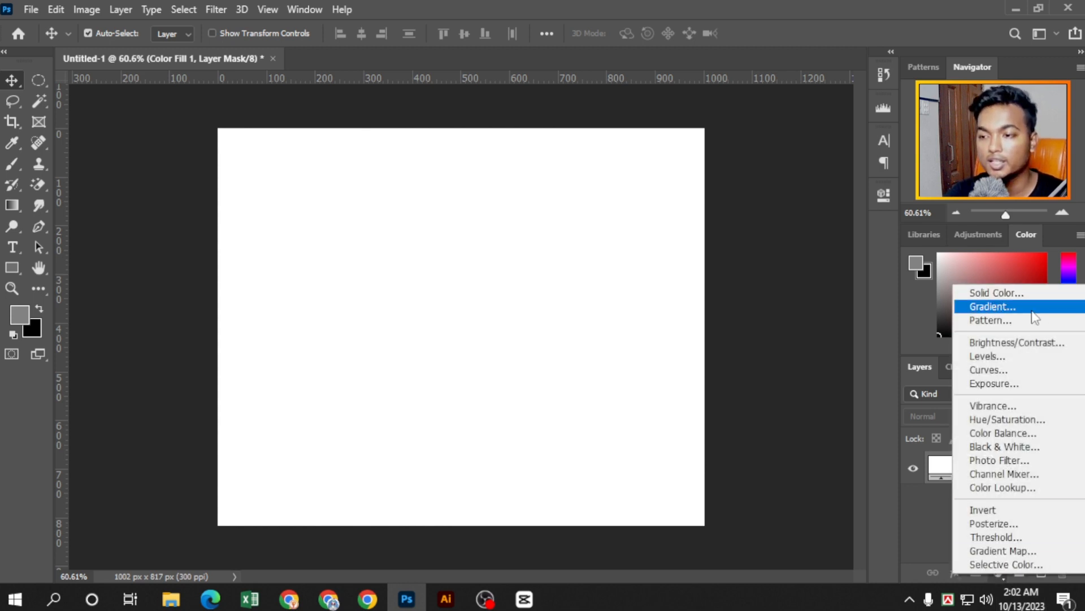
{"action": "left_click", "coordinate": [989, 307]}
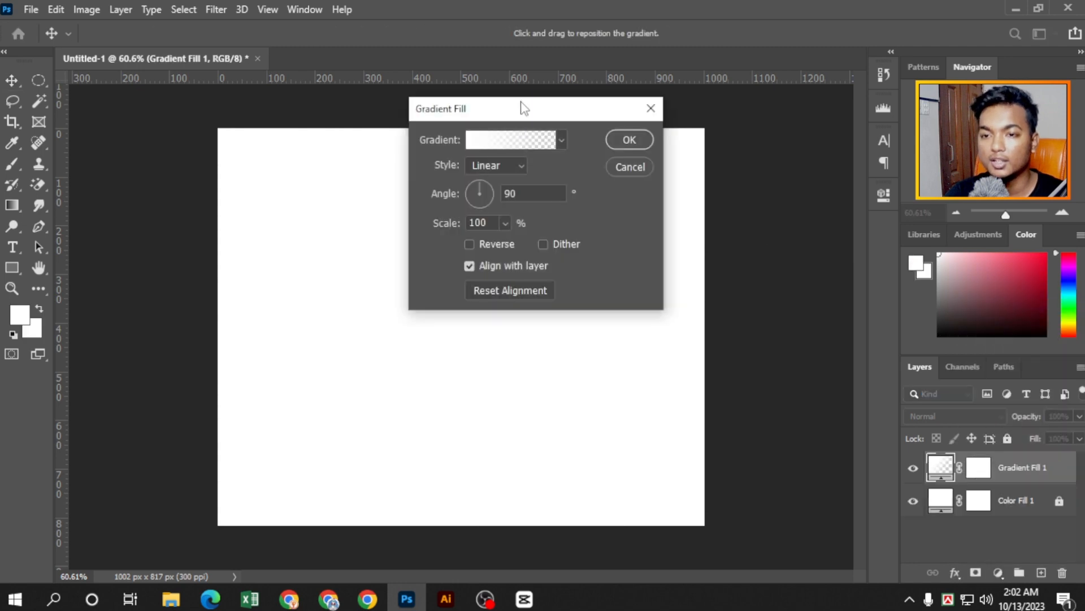
{"action": "left_click_drag", "start_coordinate": [520, 104], "coordinate": [734, 102]}
{"action": "left_click", "coordinate": [725, 130]}
{"action": "left_click_drag", "start_coordinate": [443, 41], "coordinate": [467, 109]}
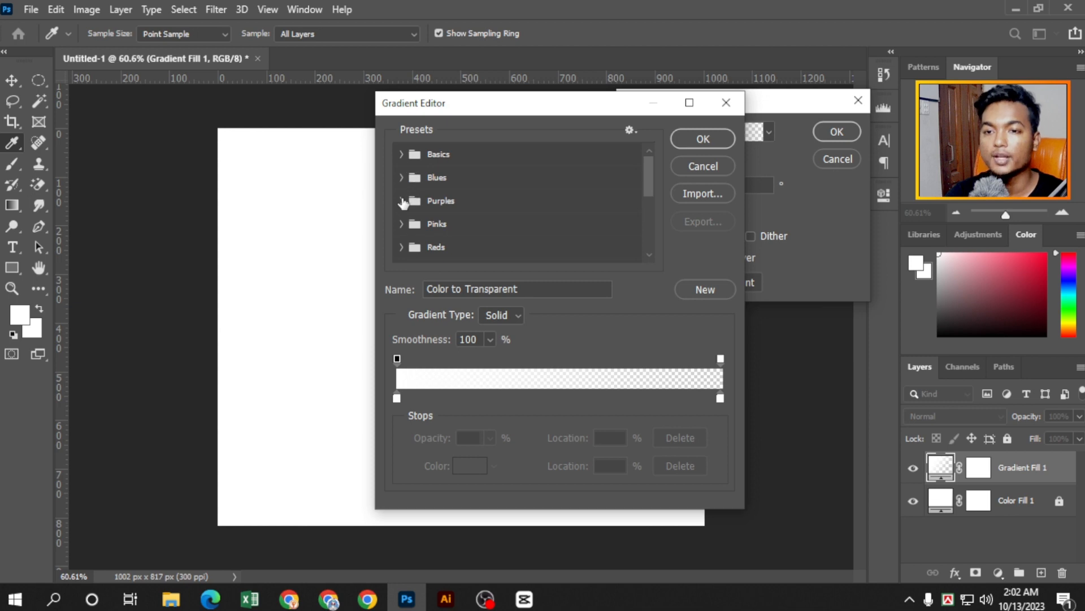
{"action": "left_click", "coordinate": [402, 224]}
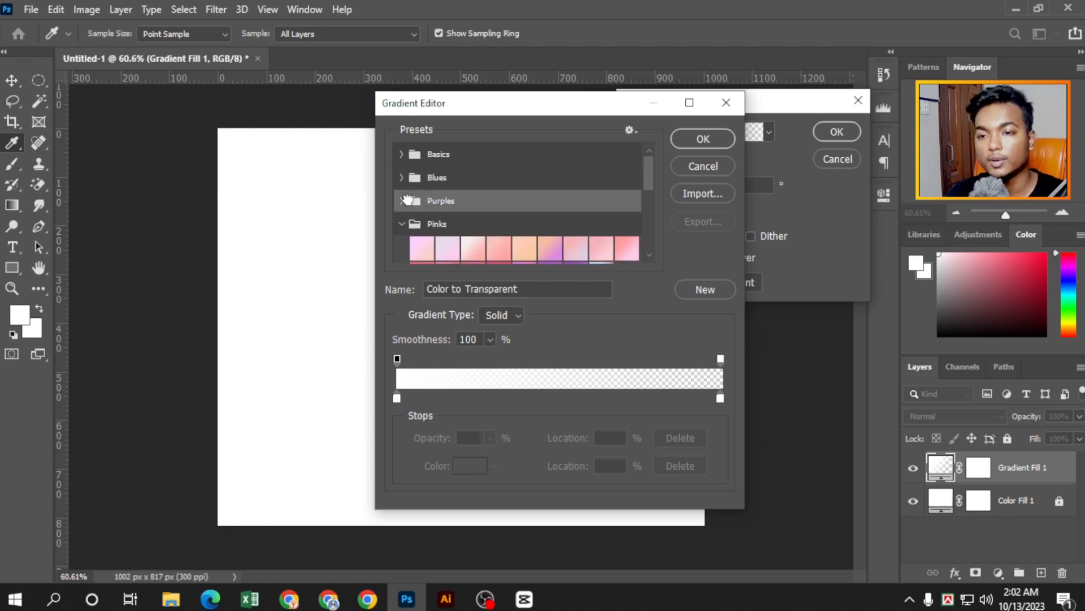
{"action": "scroll", "coordinate": [402, 198], "scroll_direction": "down", "scroll_amount": 1}
{"action": "left_click", "coordinate": [401, 175]}
{"action": "scroll", "coordinate": [423, 222], "scroll_direction": "down", "scroll_amount": 1}
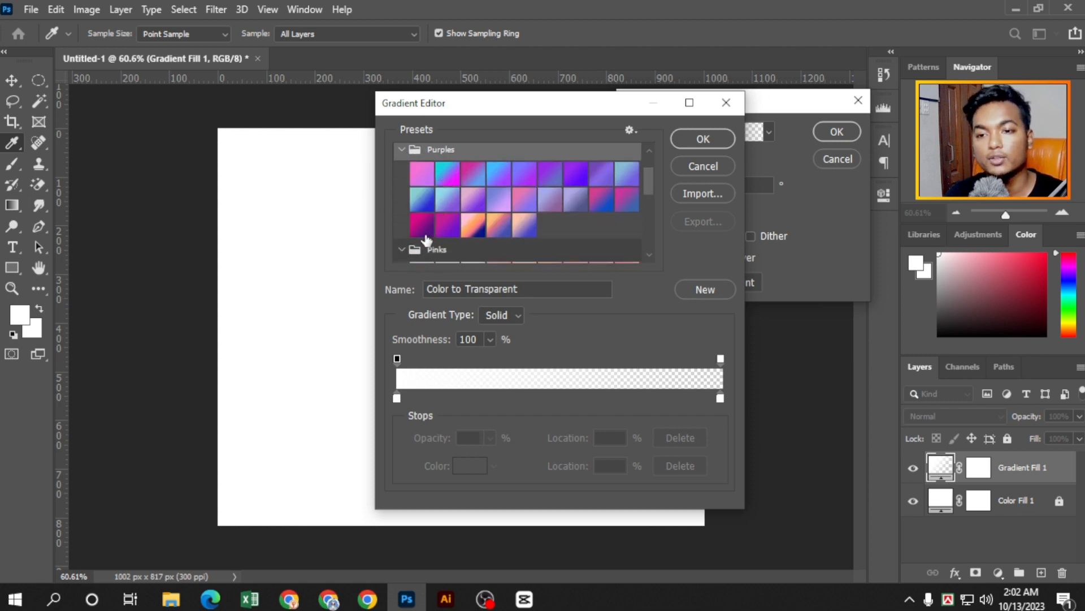
{"action": "left_click", "coordinate": [422, 225]}
{"action": "left_click", "coordinate": [703, 139]}
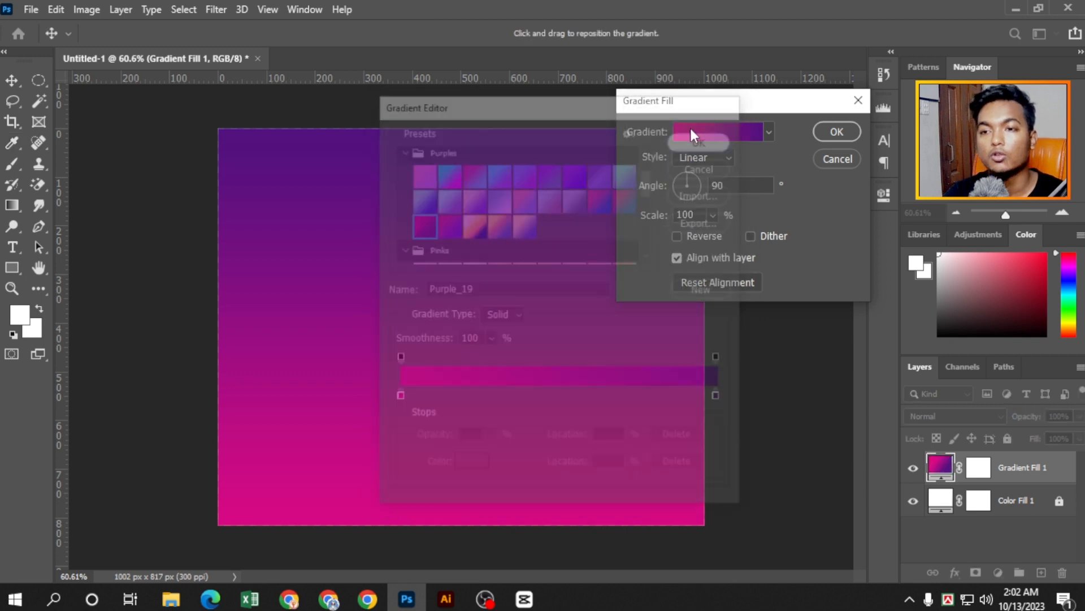
{"action": "left_click_drag", "start_coordinate": [673, 100], "coordinate": [782, 108]}
{"action": "left_click_drag", "start_coordinate": [501, 173], "coordinate": [160, 330]}
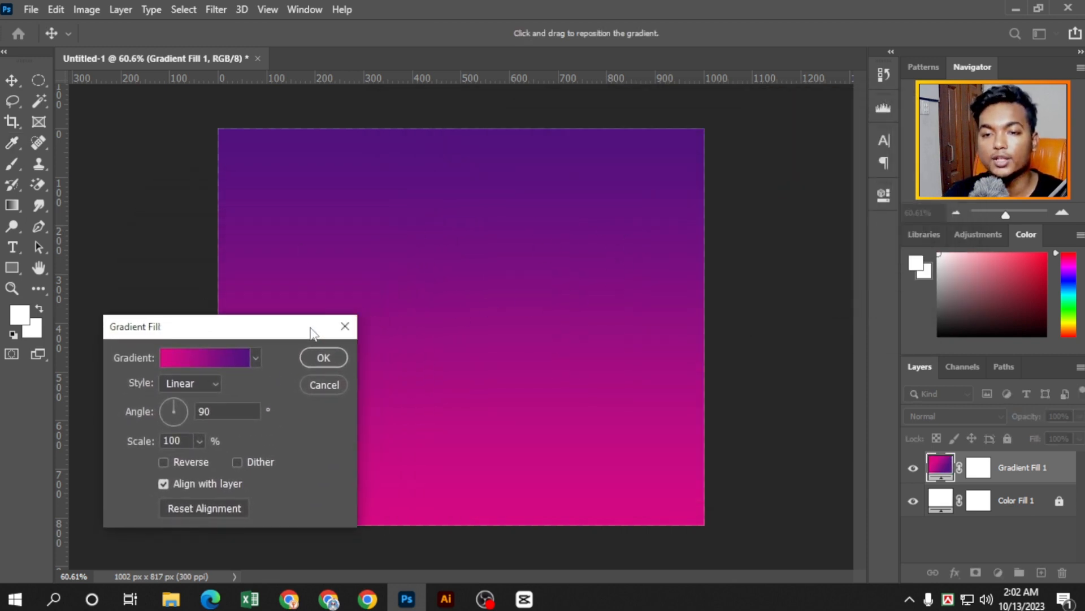
{"action": "left_click_drag", "start_coordinate": [310, 329], "coordinate": [692, 329]}
{"action": "left_click", "coordinate": [734, 328]}
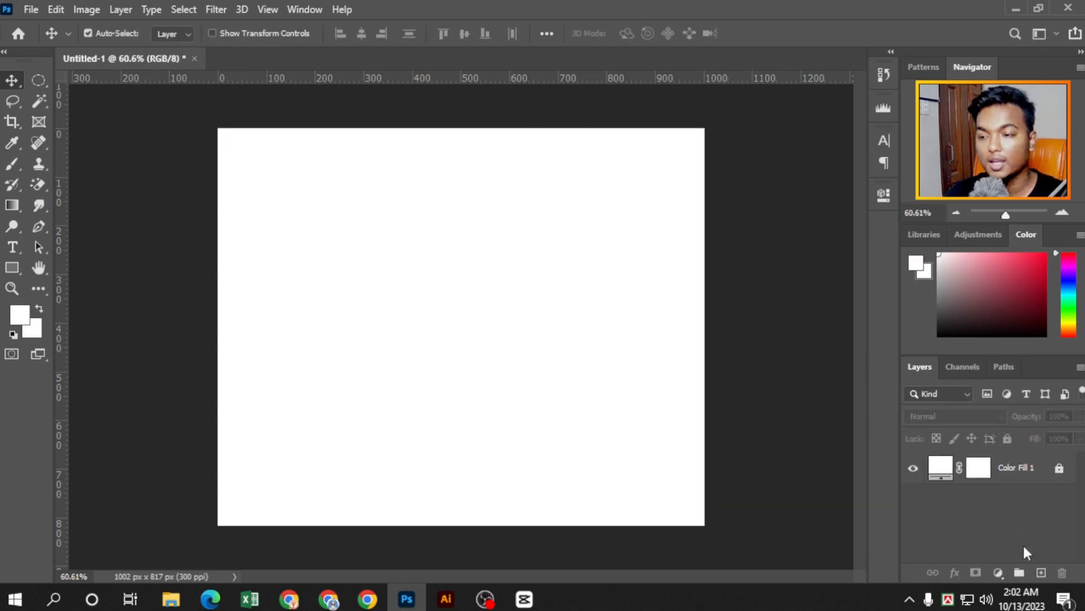
Add a Gradient fill layer above Color Fill 1 using the Purple_19 preset from the Purples group
{"action": "left_click", "coordinate": [998, 572]}
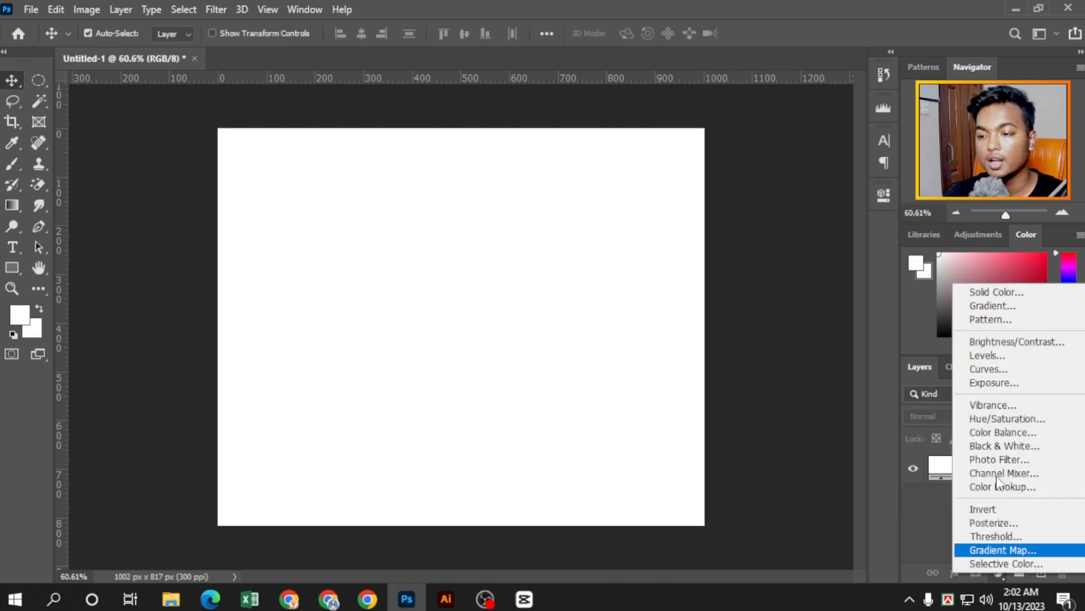
{"action": "left_click", "coordinate": [989, 305]}
{"action": "left_click", "coordinate": [627, 337]}
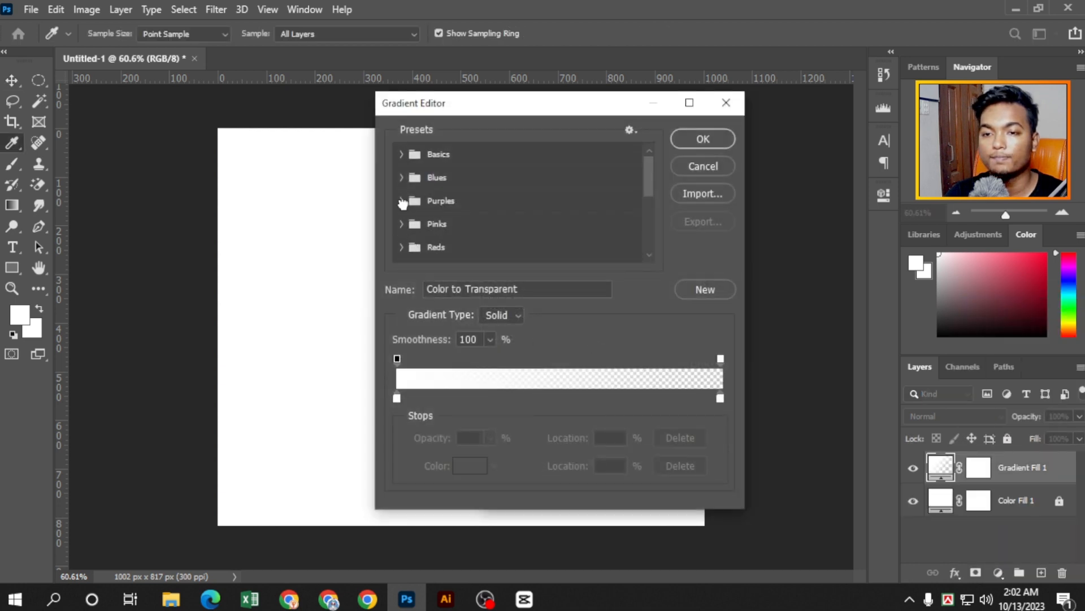
{"action": "left_click", "coordinate": [402, 201]}
{"action": "scroll", "coordinate": [424, 250], "scroll_direction": "down", "scroll_amount": 1}
{"action": "left_click", "coordinate": [422, 249]}
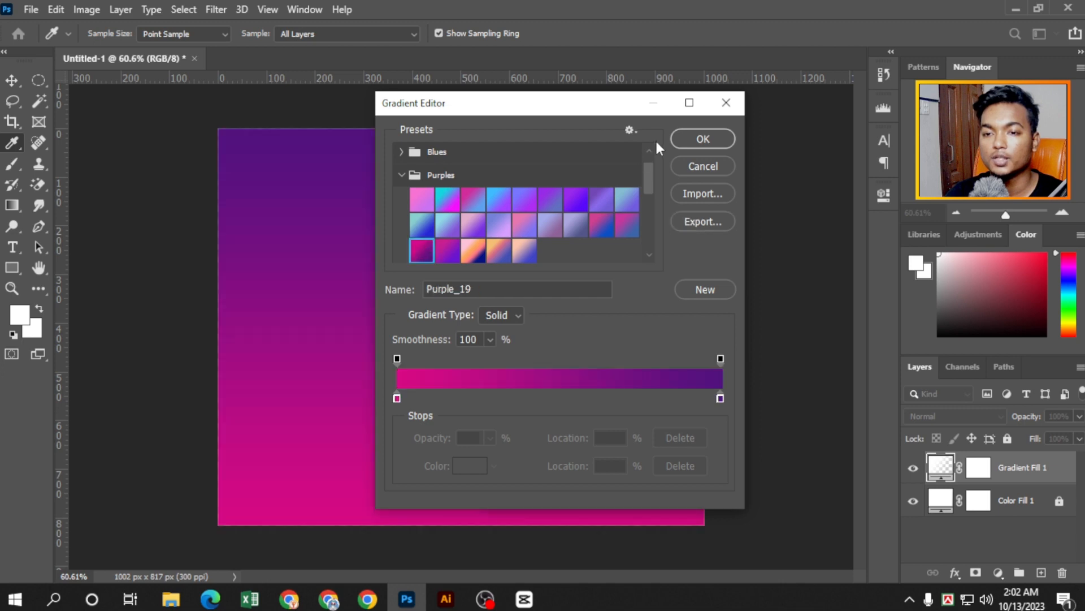
{"action": "left_click", "coordinate": [696, 139]}
Try the Radial, Angle and Reflected styles on the gradient fill and set its style to Diamond
{"action": "left_click_drag", "start_coordinate": [584, 313], "coordinate": [658, 235]}
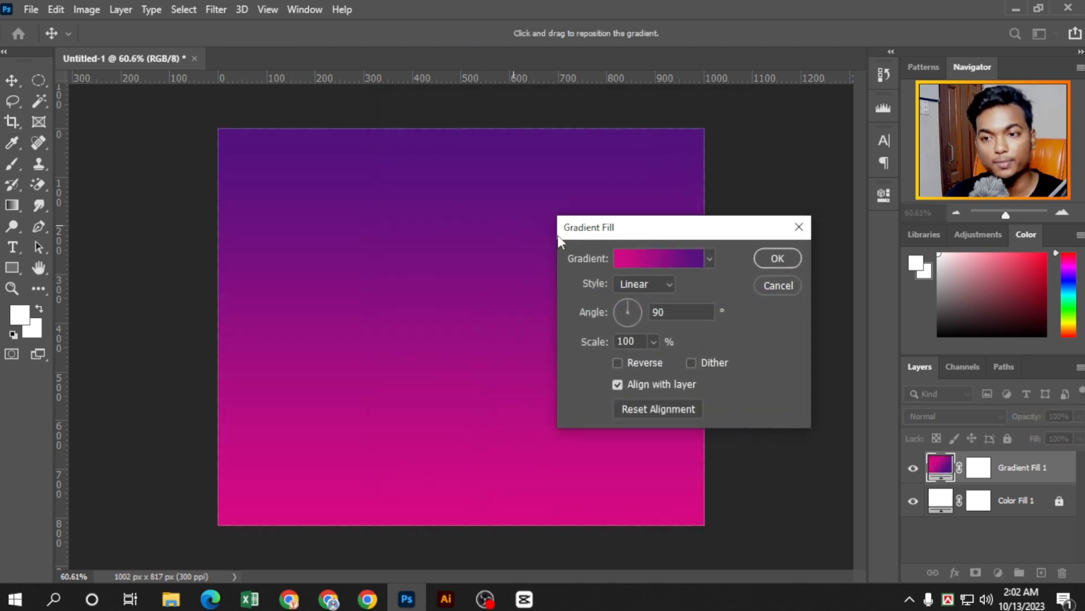
{"action": "left_click_drag", "start_coordinate": [583, 233], "coordinate": [671, 327]}
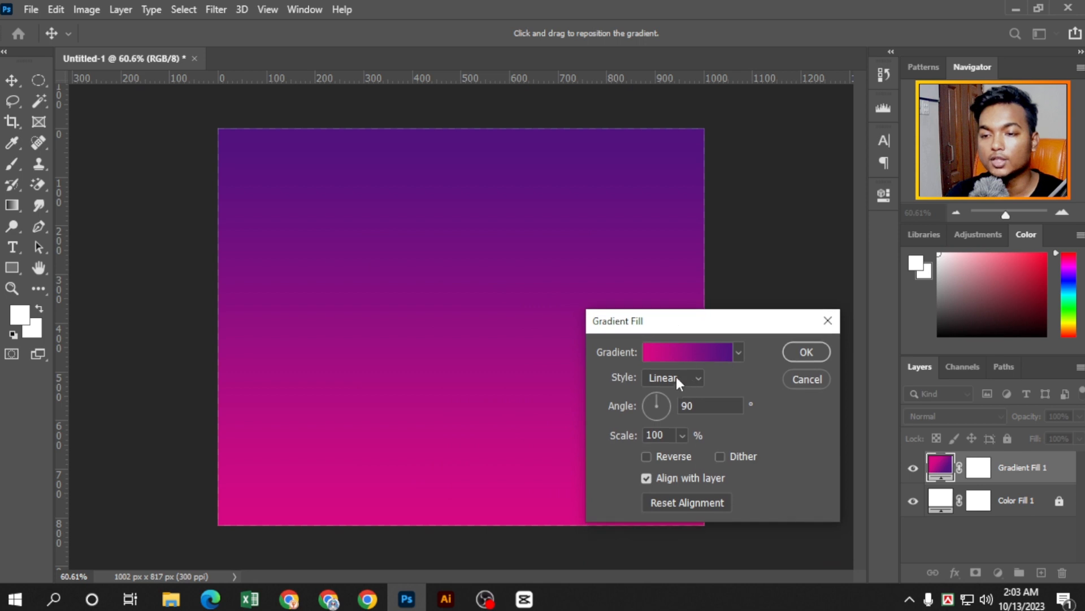
{"action": "left_click", "coordinate": [660, 378]}
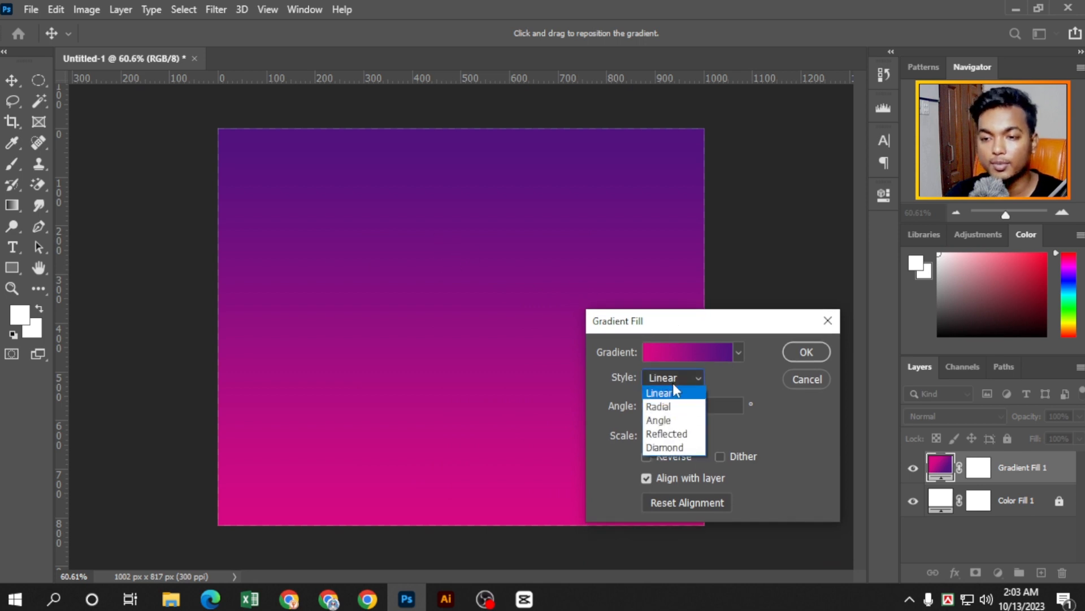
{"action": "left_click", "coordinate": [672, 407]}
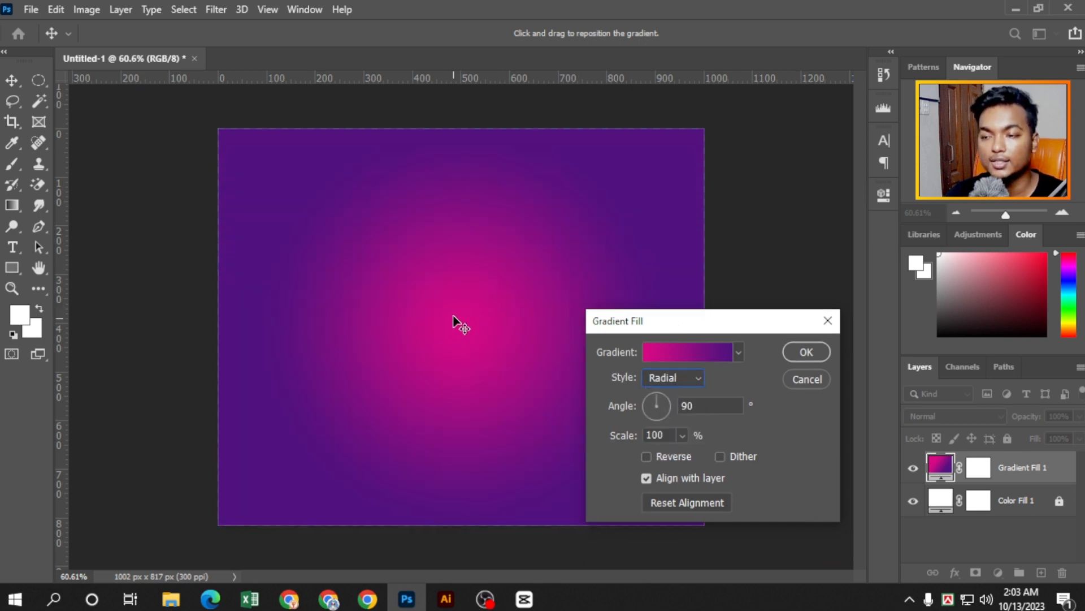
{"action": "left_click", "coordinate": [672, 376]}
{"action": "left_click", "coordinate": [657, 421]}
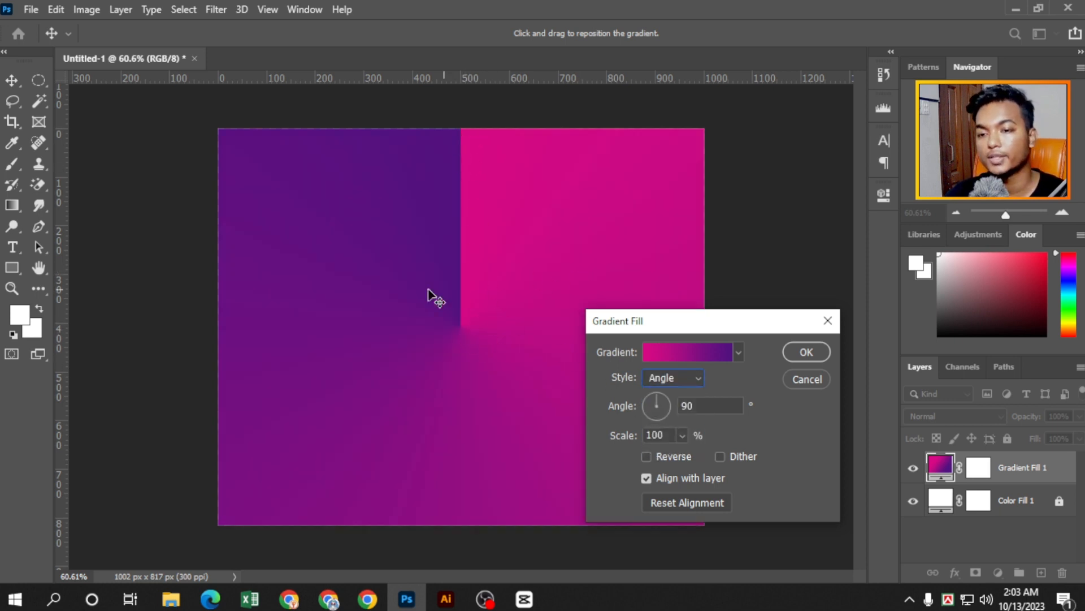
{"action": "left_click", "coordinate": [669, 377]}
{"action": "left_click", "coordinate": [686, 436]}
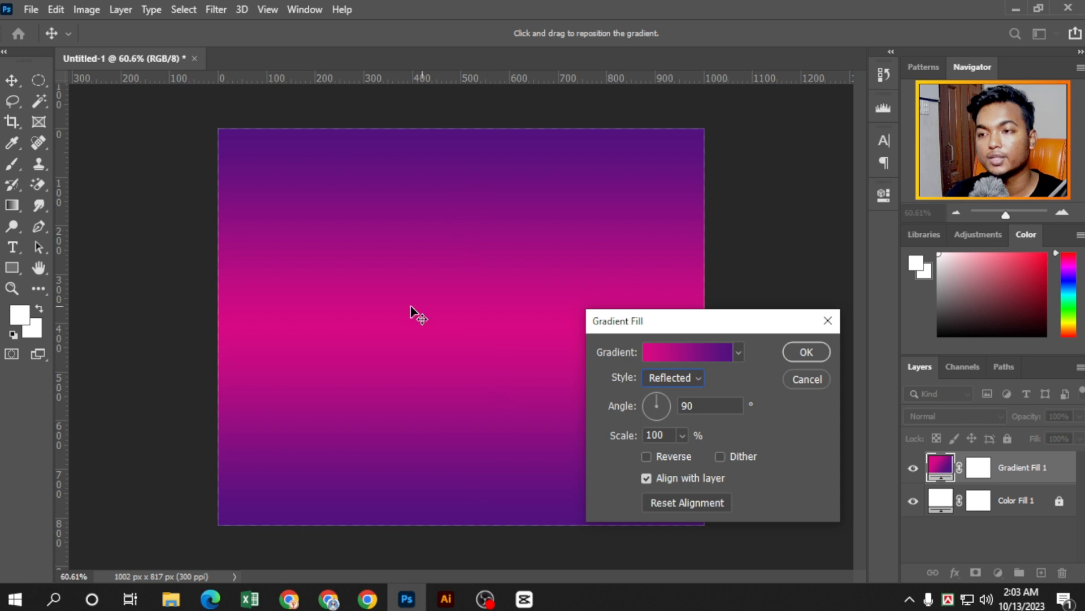
{"action": "left_click", "coordinate": [682, 379]}
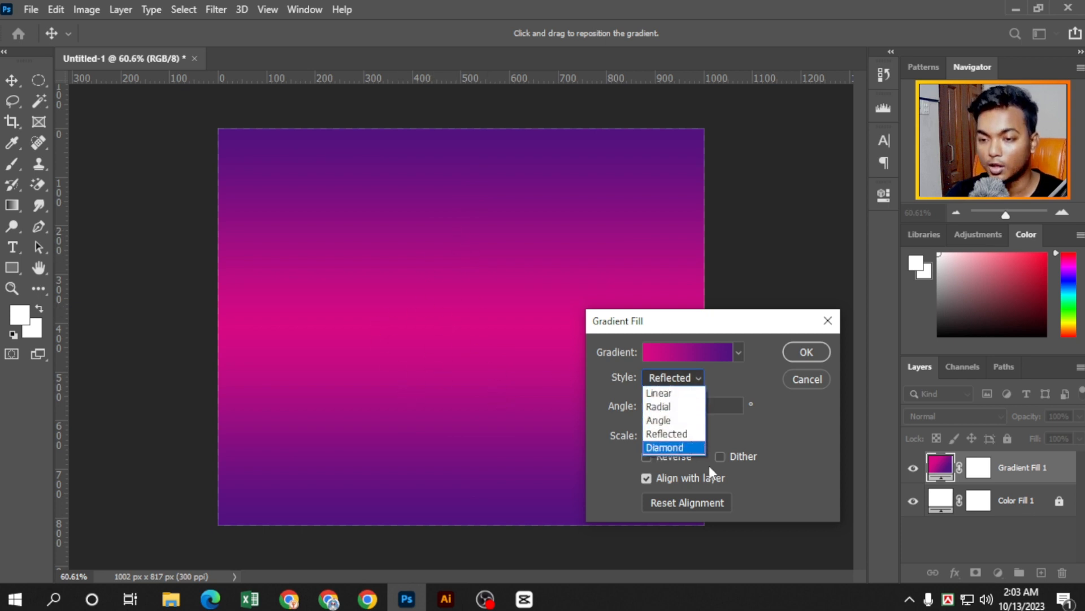
{"action": "left_click", "coordinate": [684, 448]}
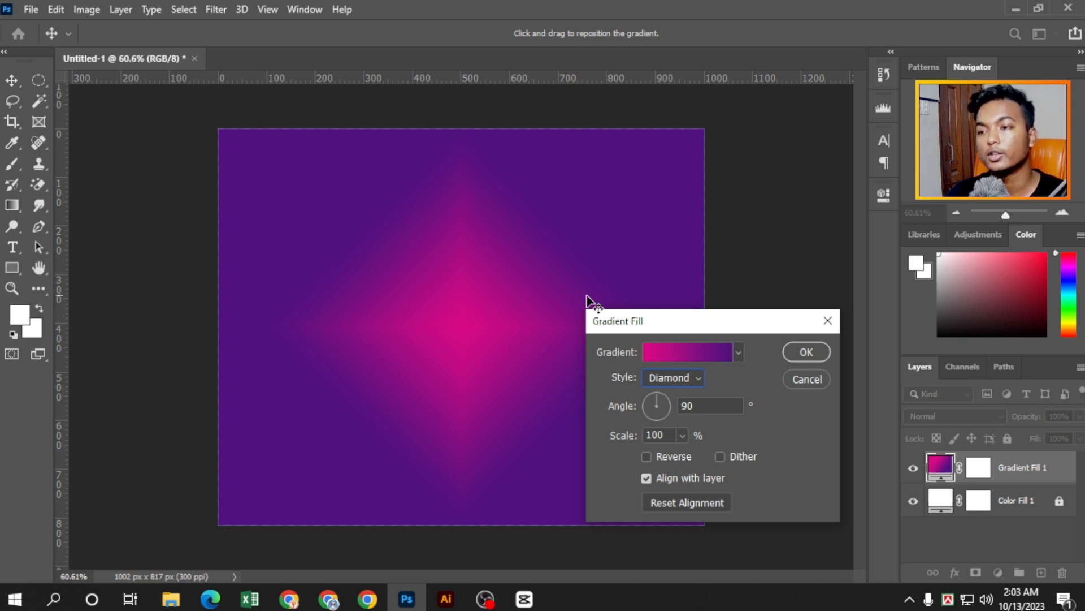
Set the gradient fill's angle to about 90.38° and switch its style through Radial to Angle
{"action": "double_click", "coordinate": [706, 408]}
{"action": "key", "text": "BackSpace"}
{"action": "type", "text": "32"}
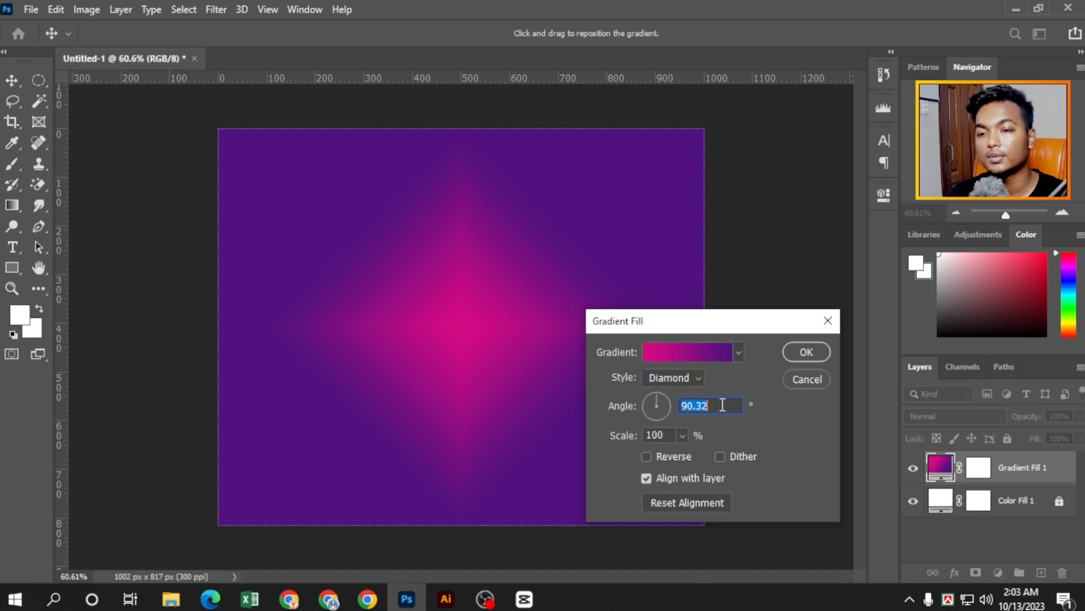
{"action": "left_click", "coordinate": [672, 377]}
{"action": "left_click", "coordinate": [655, 392]}
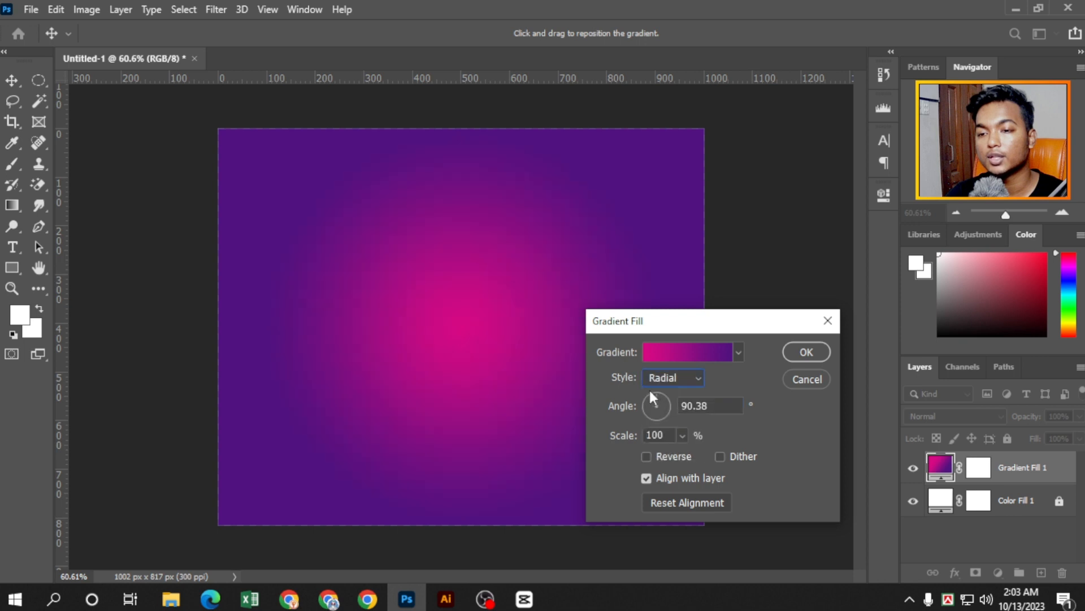
{"action": "left_click", "coordinate": [680, 376]}
{"action": "left_click", "coordinate": [686, 416]}
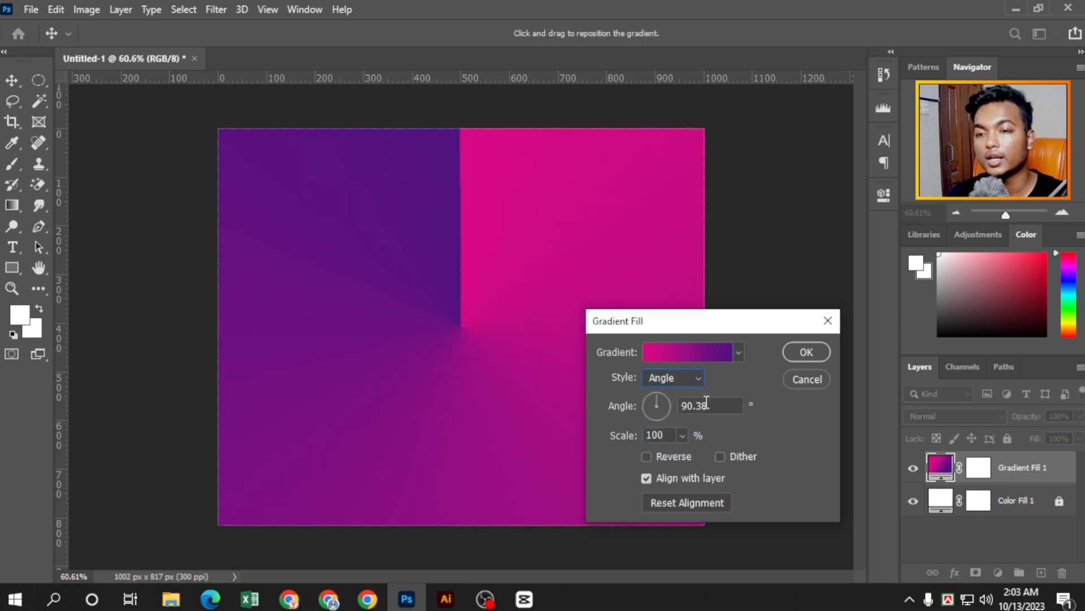
Set the gradient fill's angle to 90.26° while keeping the Angle style
{"action": "double_click", "coordinate": [722, 407]}
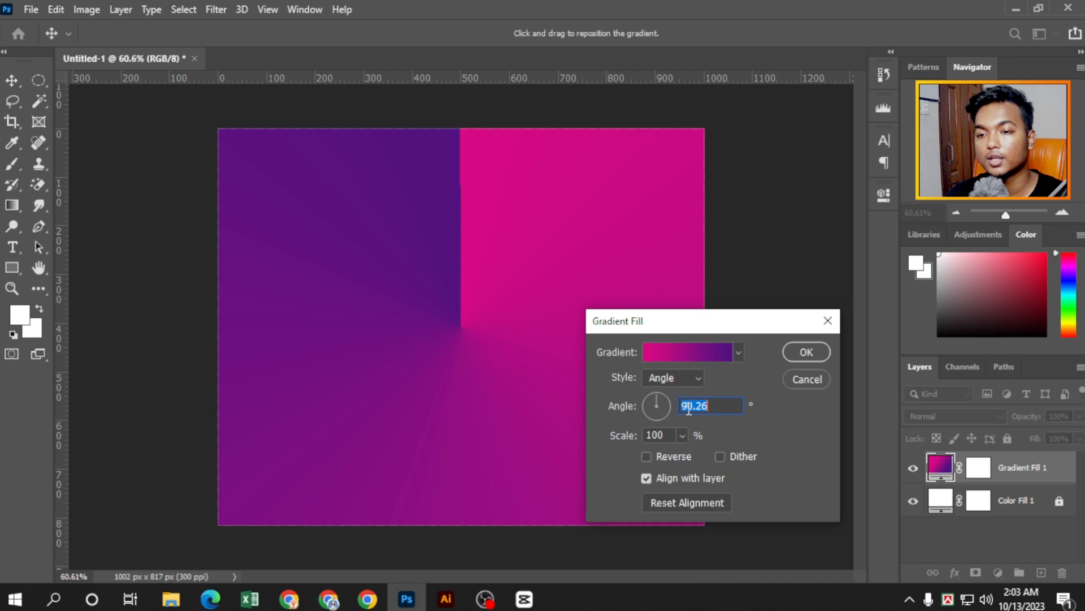
{"action": "left_click", "coordinate": [688, 407]}
{"action": "double_click", "coordinate": [719, 406]}
{"action": "left_click", "coordinate": [672, 376]}
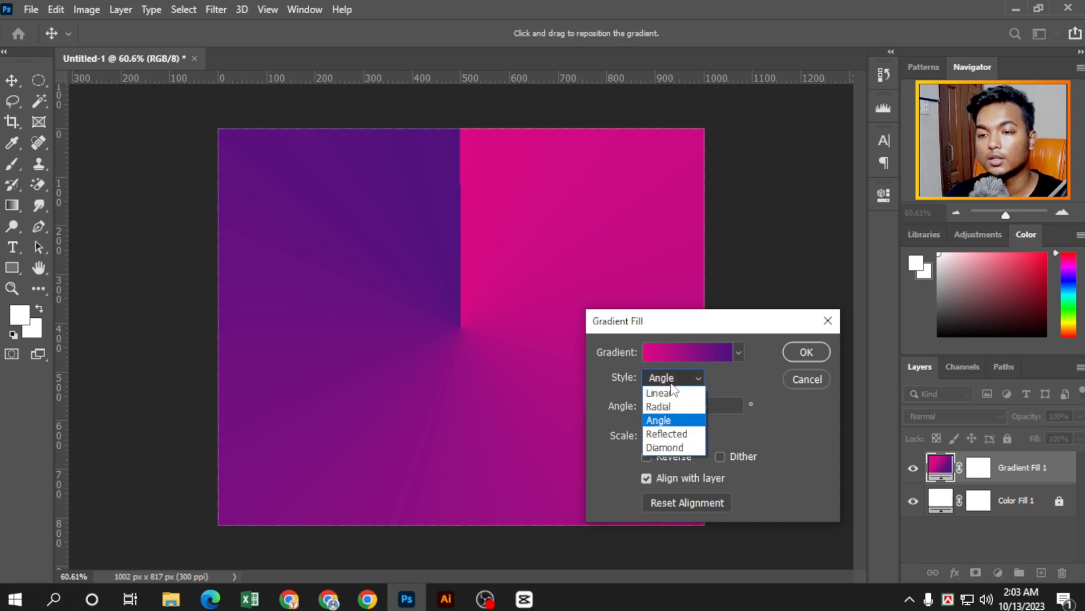
{"action": "left_click", "coordinate": [686, 419]}
Raise the gradient fill's scale to 374% and move the Gradient Fill dialog away from the canvas centre
{"action": "scroll", "coordinate": [671, 434], "scroll_direction": "up", "scroll_amount": 13}
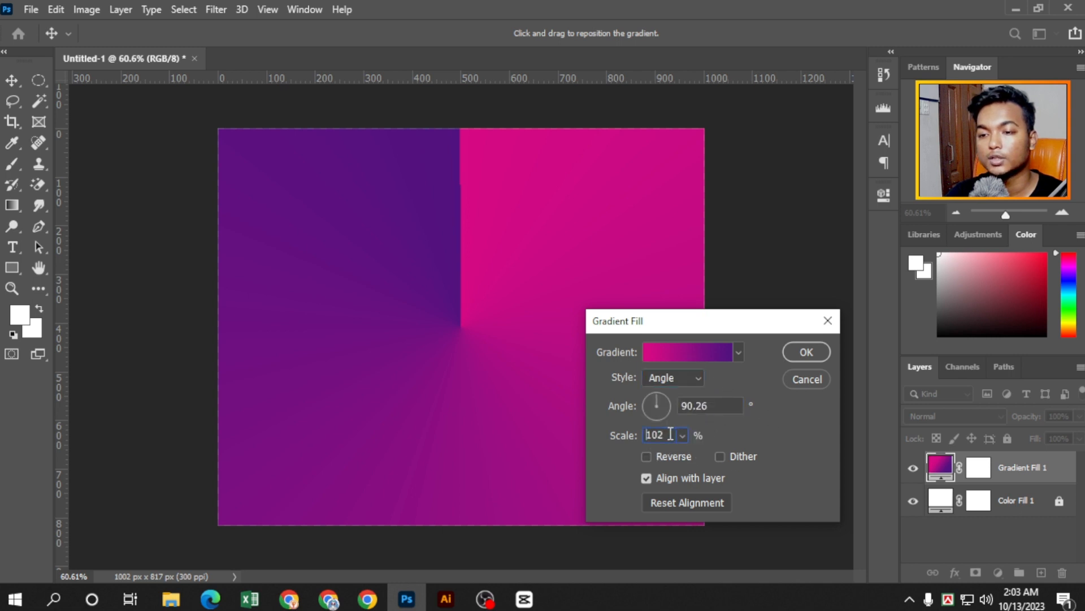
{"action": "left_click_drag", "start_coordinate": [687, 433], "coordinate": [700, 453]}
{"action": "left_click_drag", "start_coordinate": [693, 322], "coordinate": [775, 301]}
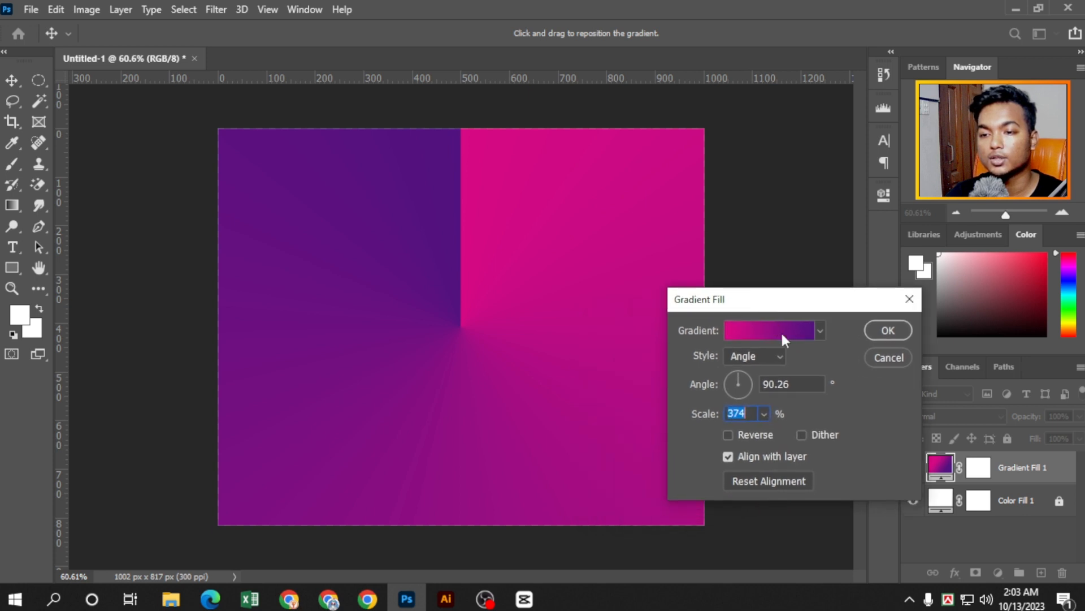
Toggle Reverse on and off for the gradient fill and reduce its scale to 275%
{"action": "left_click", "coordinate": [727, 435]}
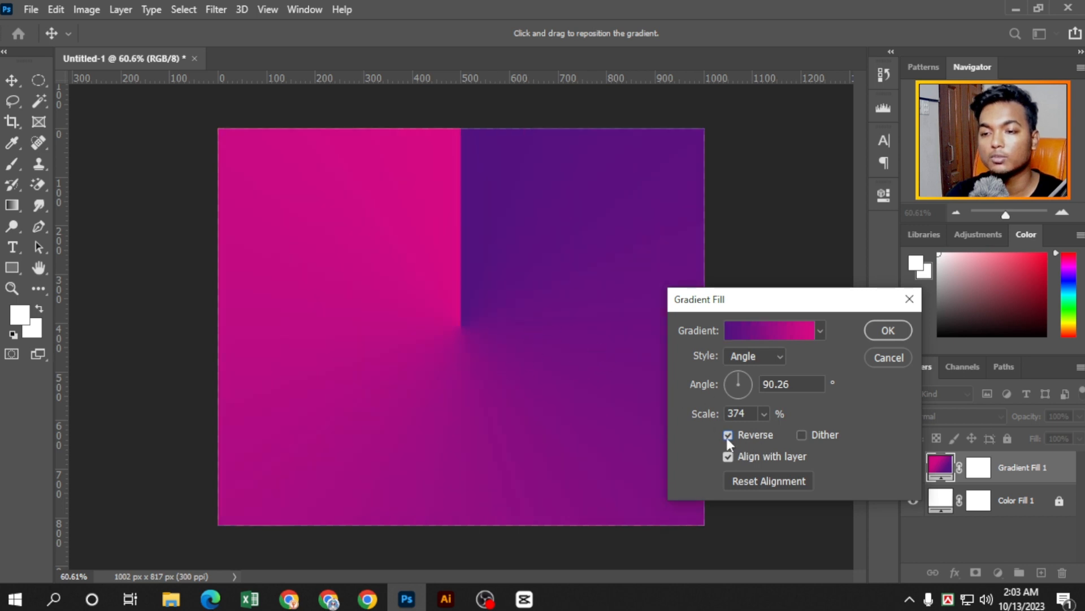
{"action": "left_click", "coordinate": [728, 436]}
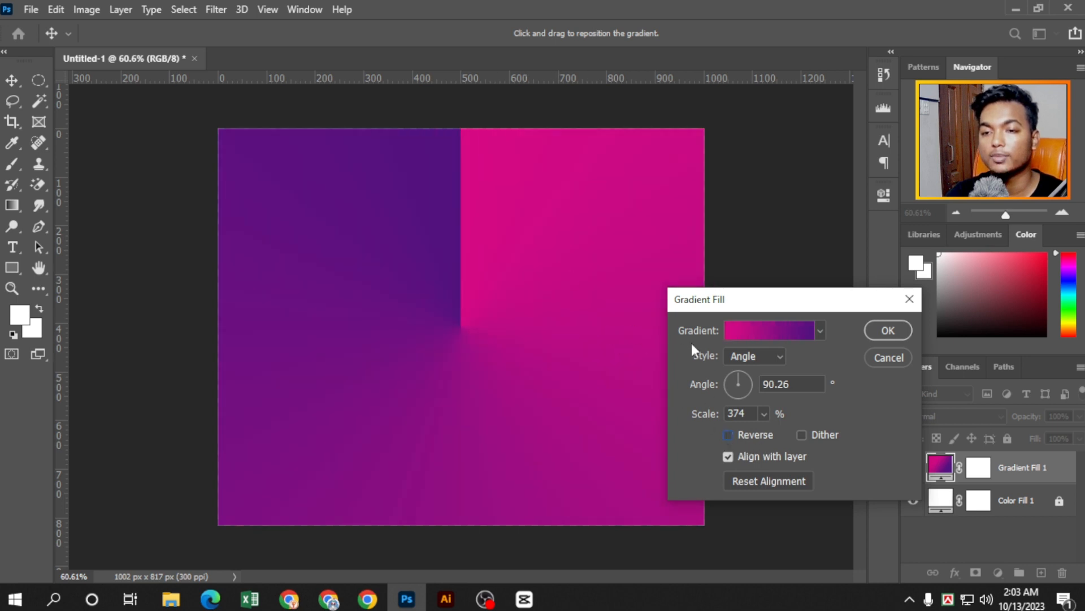
{"action": "left_click", "coordinate": [764, 414]}
{"action": "mouse_move", "coordinate": [763, 433]}
{"action": "left_mouse_down"}
{"action": "mouse_move", "coordinate": [796, 432]}
{"action": "mouse_move", "coordinate": [757, 433]}
{"action": "left_mouse_up"}
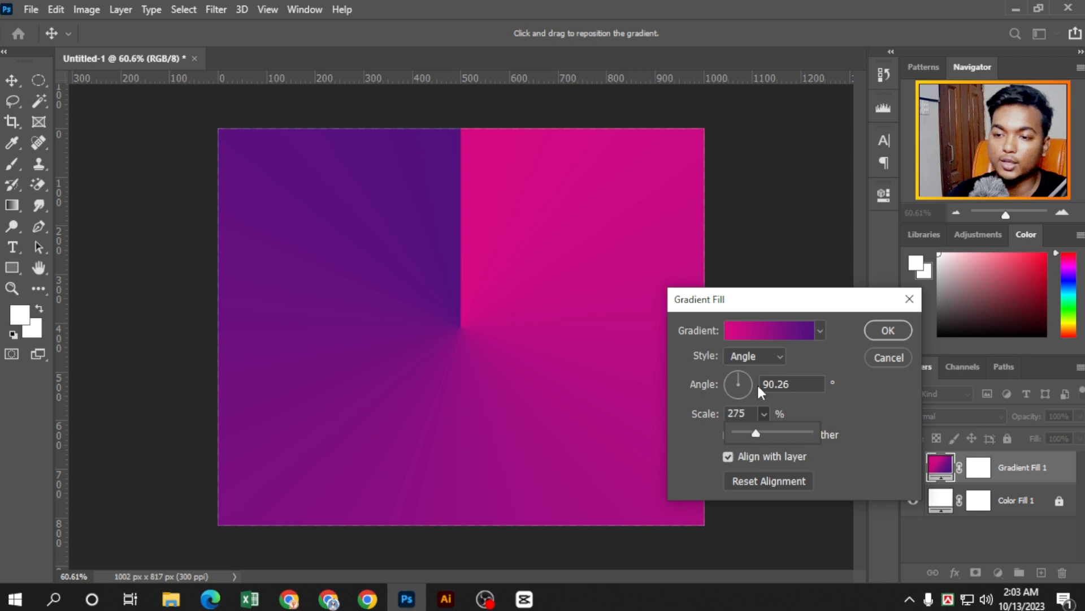
Keep the Purple_19 gradient, set the fill's style to Linear and lower its scale to 1%
{"action": "left_click", "coordinate": [777, 331]}
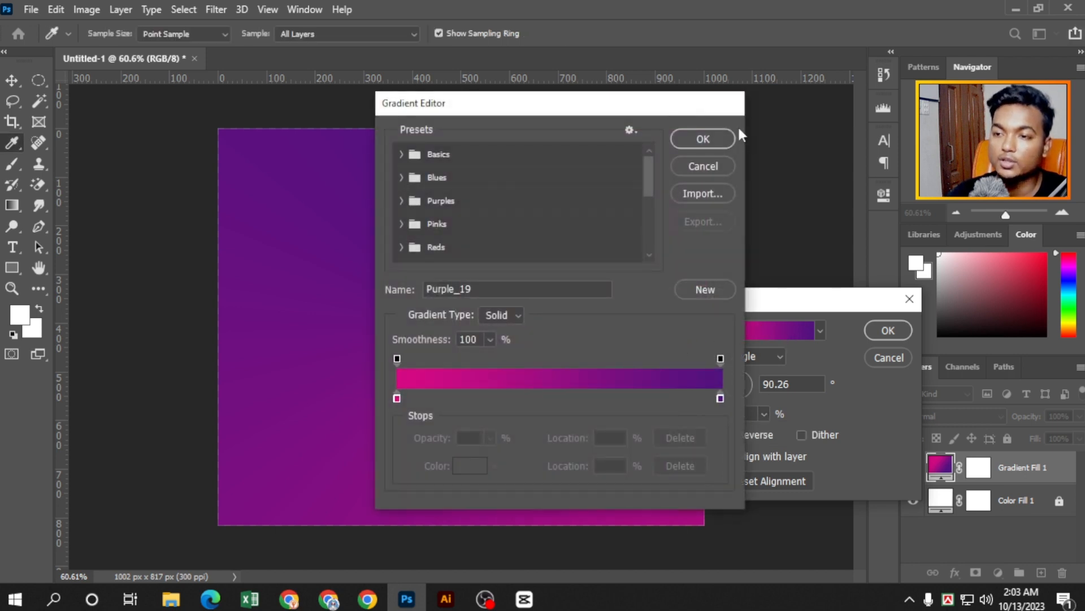
{"action": "left_click", "coordinate": [731, 136]}
{"action": "left_click", "coordinate": [755, 356]}
{"action": "left_click", "coordinate": [779, 367]}
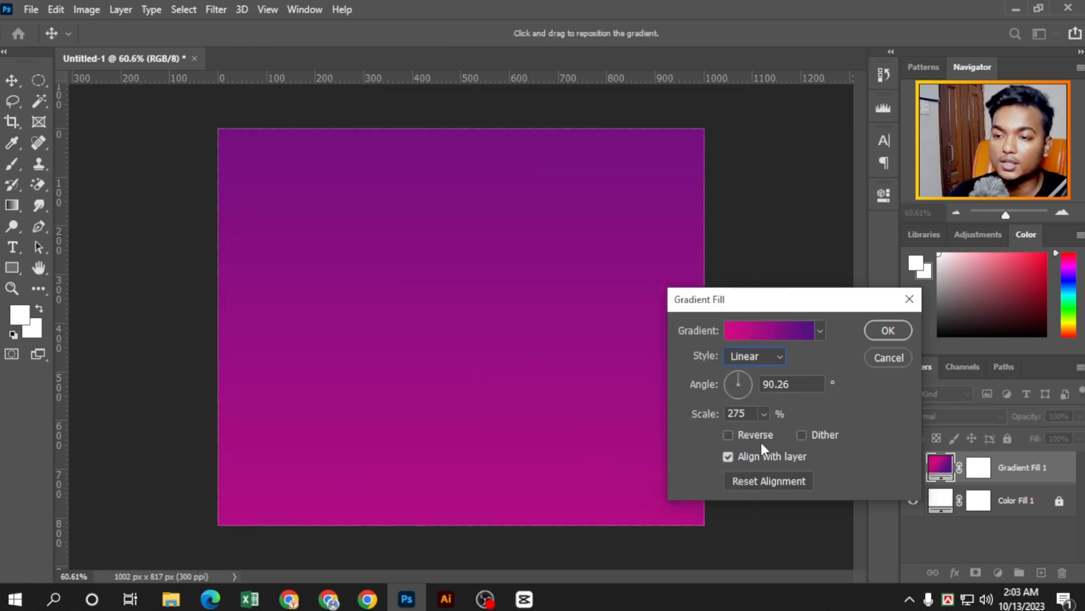
{"action": "left_click", "coordinate": [764, 414]}
{"action": "left_click_drag", "start_coordinate": [788, 439], "coordinate": [739, 436]}
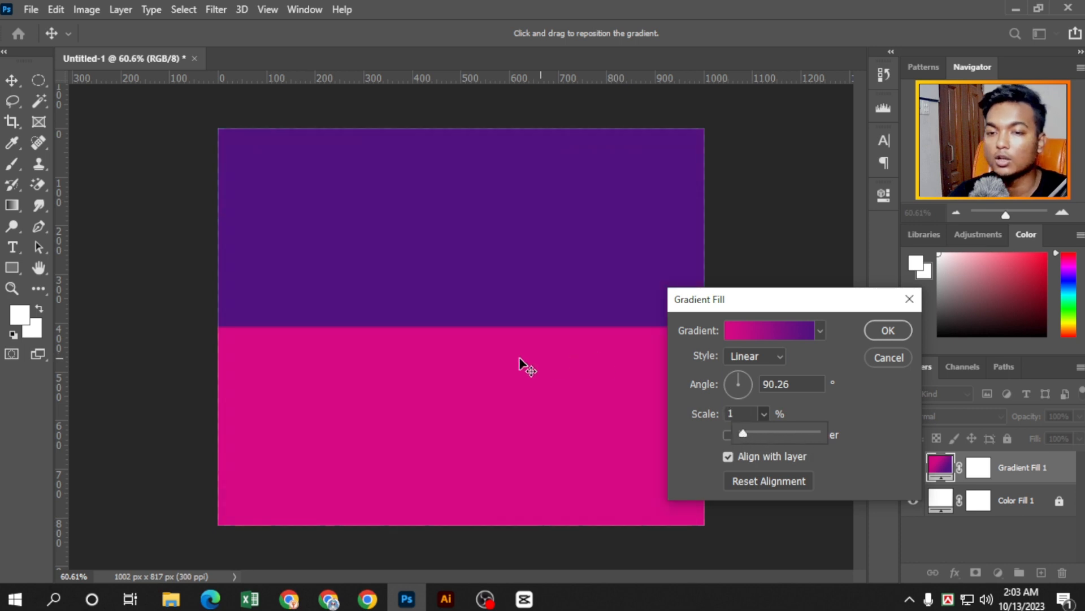
Try much larger scales on the Linear gradient fill and set its scale to 100%
{"action": "left_click", "coordinate": [751, 360]}
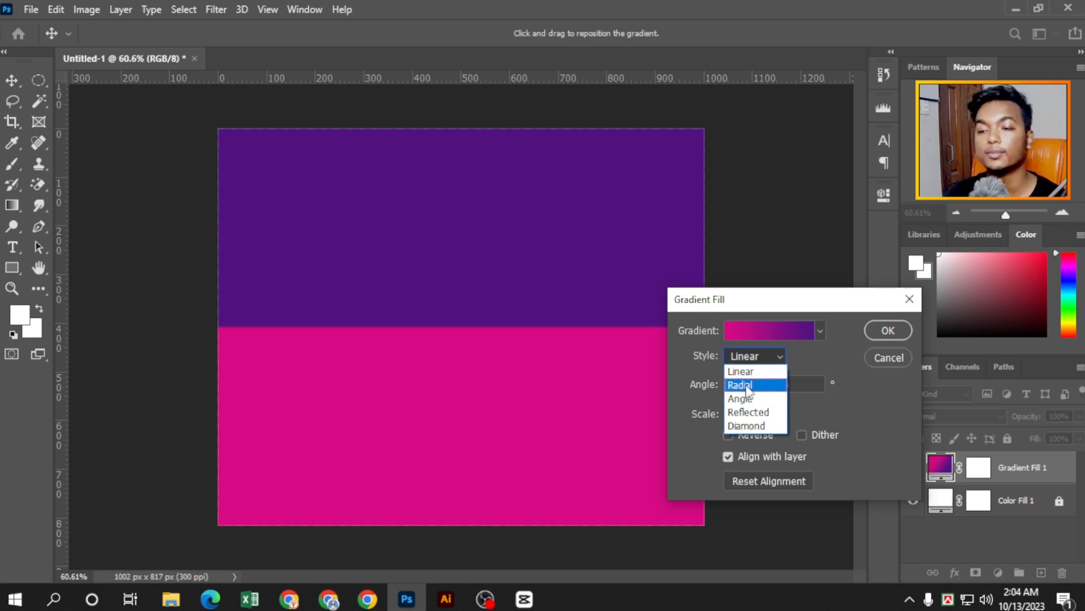
{"action": "left_click", "coordinate": [814, 383]}
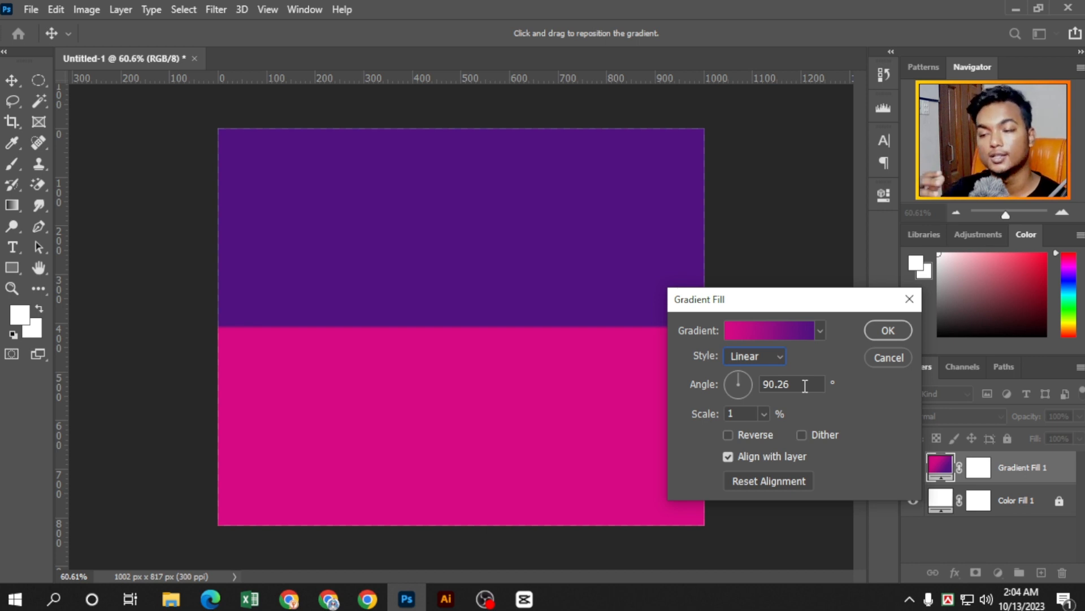
{"action": "left_click", "coordinate": [764, 417]}
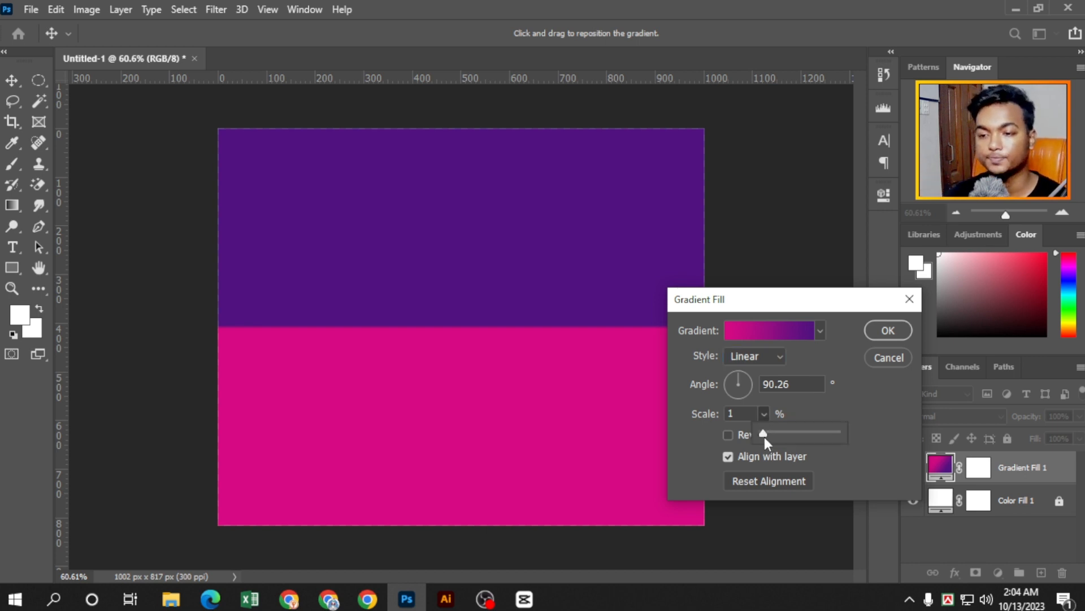
{"action": "left_click_drag", "start_coordinate": [771, 431], "coordinate": [846, 434]}
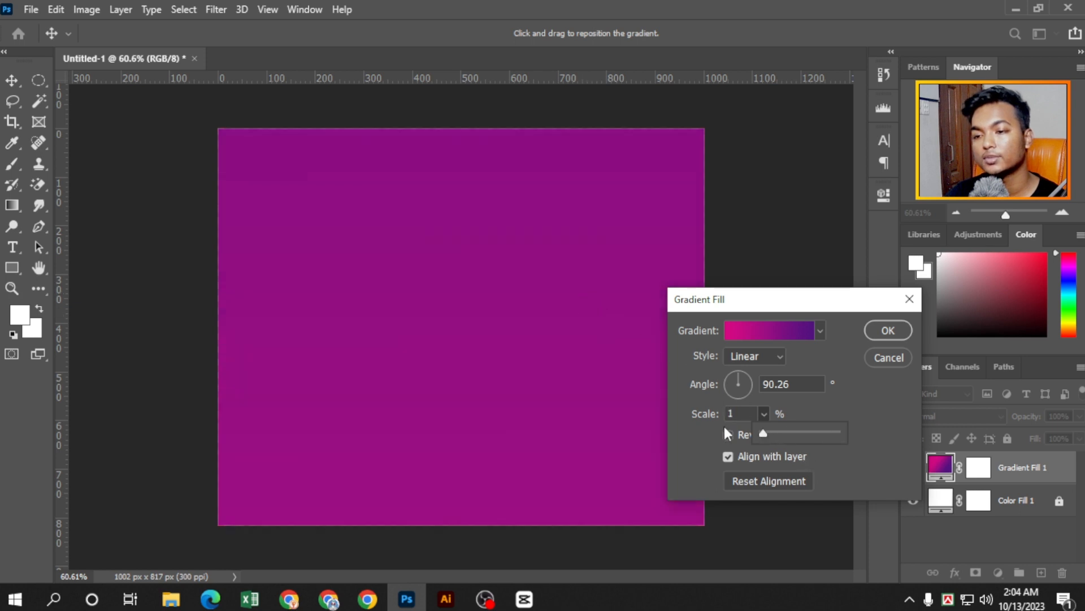
{"action": "mouse_move", "coordinate": [771, 432]}
{"action": "left_mouse_down"}
{"action": "mouse_move", "coordinate": [786, 436]}
{"action": "mouse_move", "coordinate": [762, 435]}
{"action": "mouse_move", "coordinate": [771, 434]}
{"action": "left_mouse_up"}
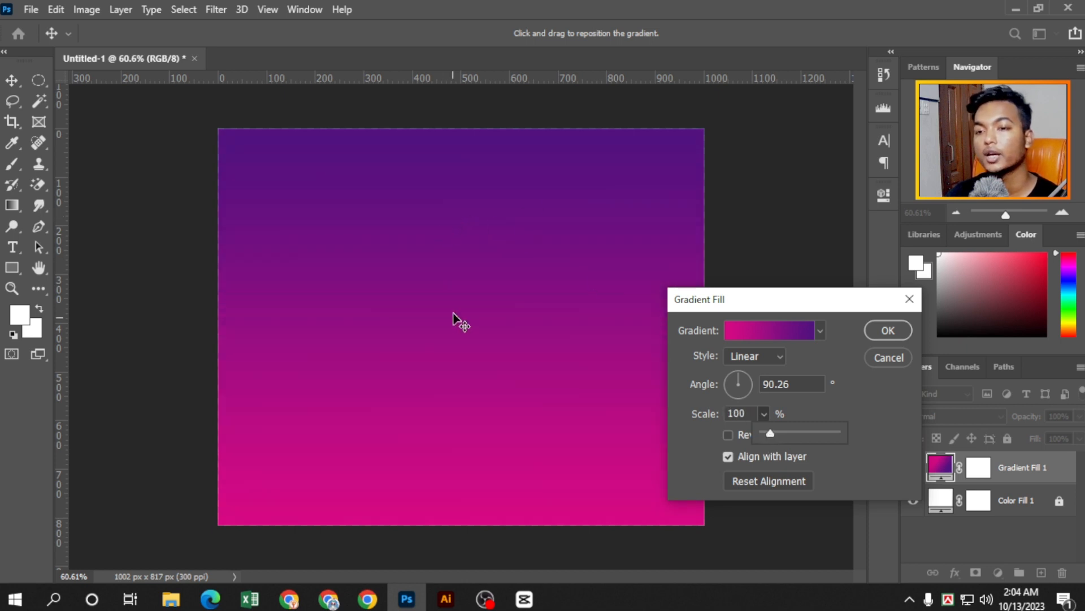
{"action": "left_click", "coordinate": [608, 240]}
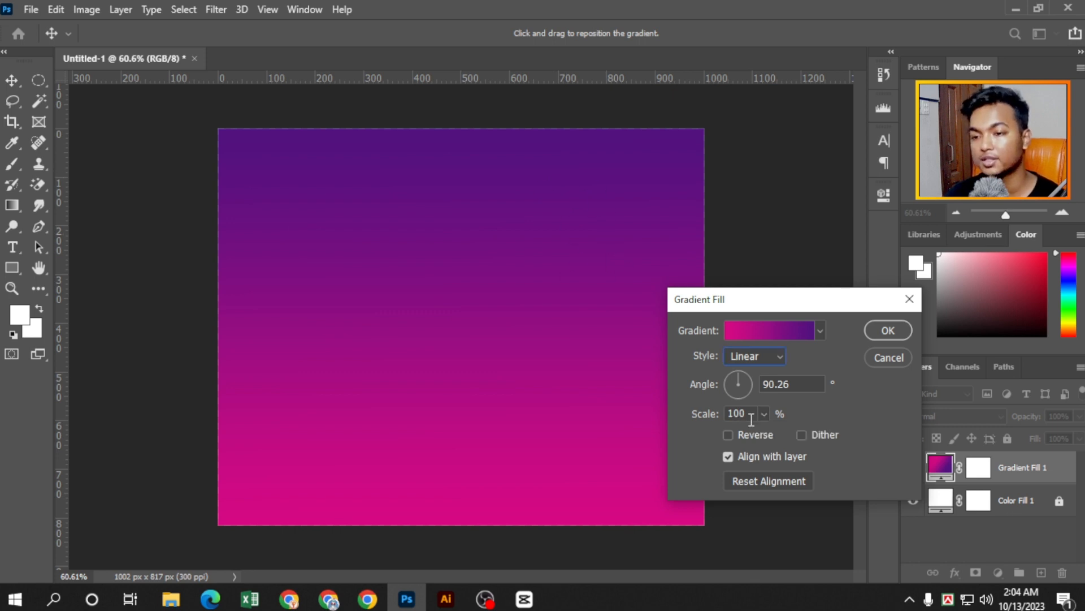
Set the Linear gradient fill's scale to 50% and rotate its angle to about 131.83°
{"action": "left_click_drag", "start_coordinate": [752, 414], "coordinate": [670, 409]}
{"action": "type", "text": "50"}
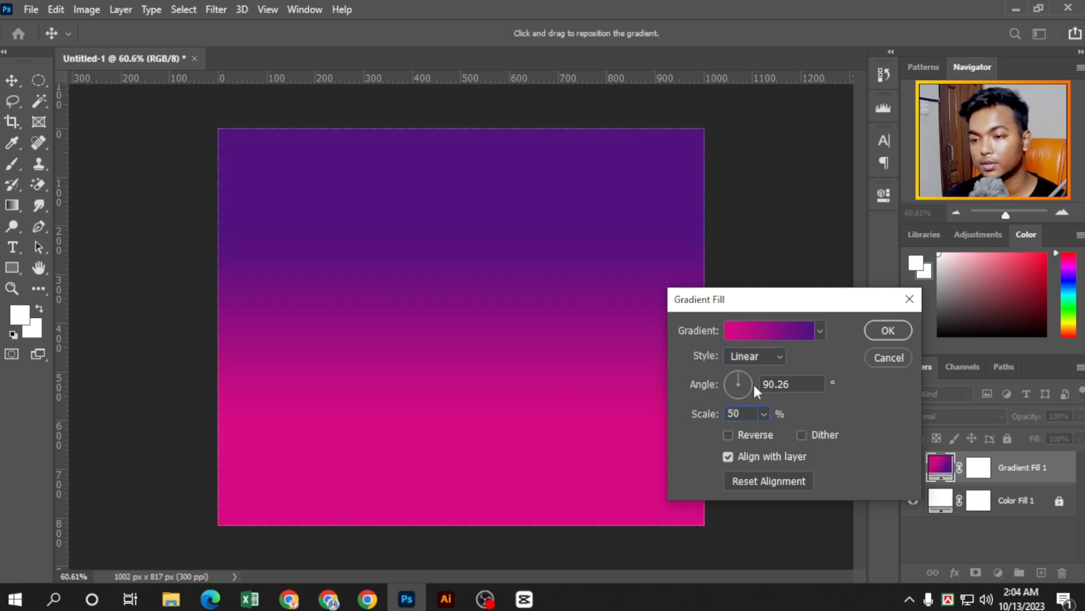
{"action": "left_click_drag", "start_coordinate": [795, 385], "coordinate": [738, 380]}
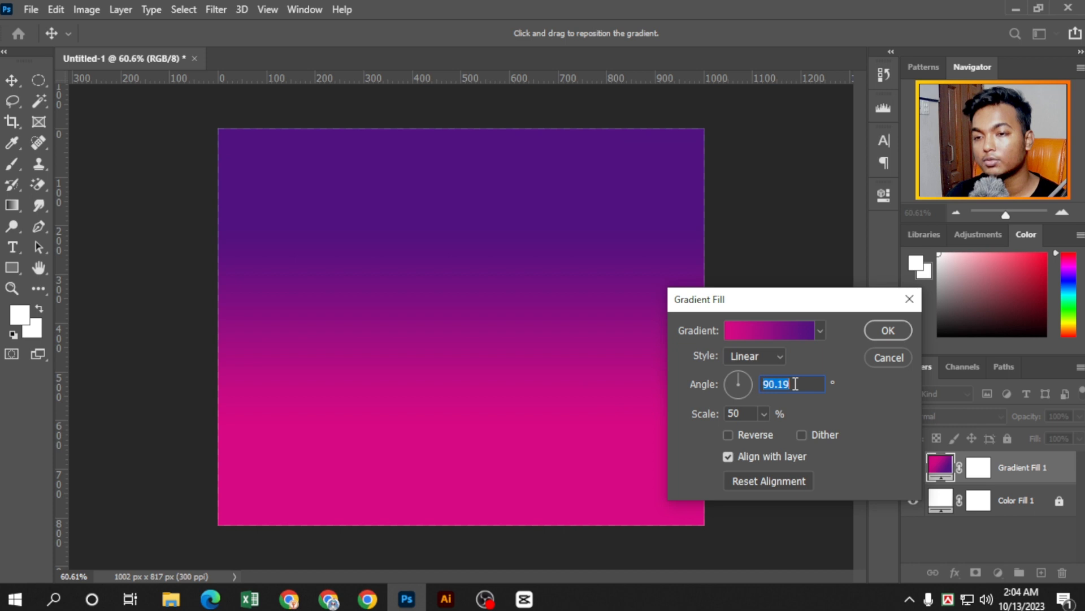
{"action": "mouse_move", "coordinate": [753, 385]}
{"action": "left_mouse_down"}
{"action": "mouse_move", "coordinate": [717, 388]}
{"action": "mouse_move", "coordinate": [741, 376]}
{"action": "mouse_move", "coordinate": [731, 392]}
{"action": "mouse_move", "coordinate": [733, 379]}
{"action": "left_mouse_up"}
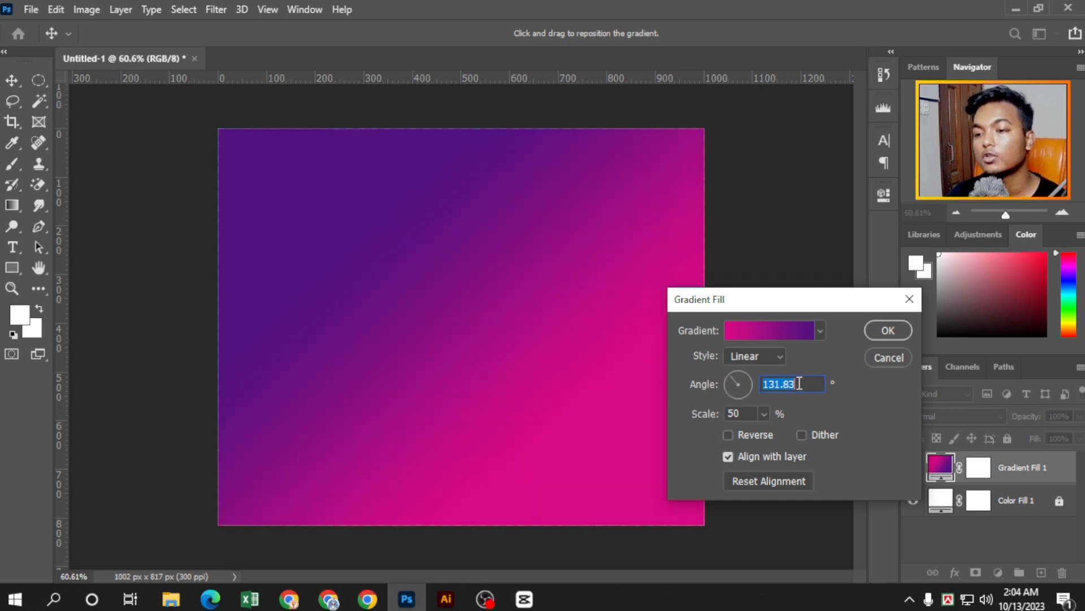
Set the gradient fill's angle to 50° and try the out-of-range angle 5090
{"action": "scroll", "coordinate": [799, 384], "scroll_direction": "down", "scroll_amount": 13}
{"action": "type", "text": "50"}
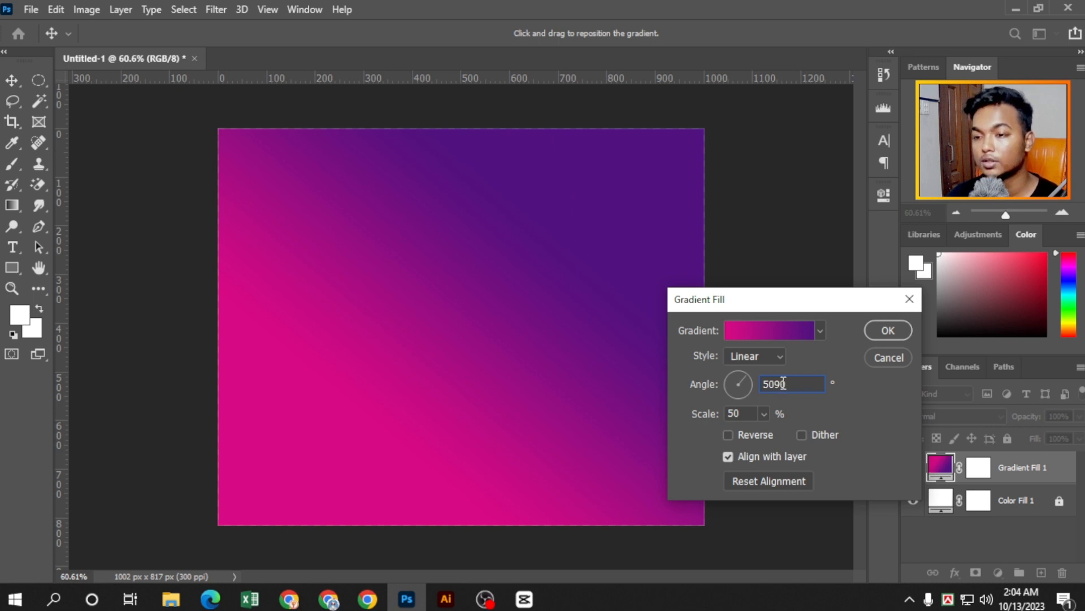
{"action": "type", "text": "90"}
{"action": "key", "text": "Tab"}
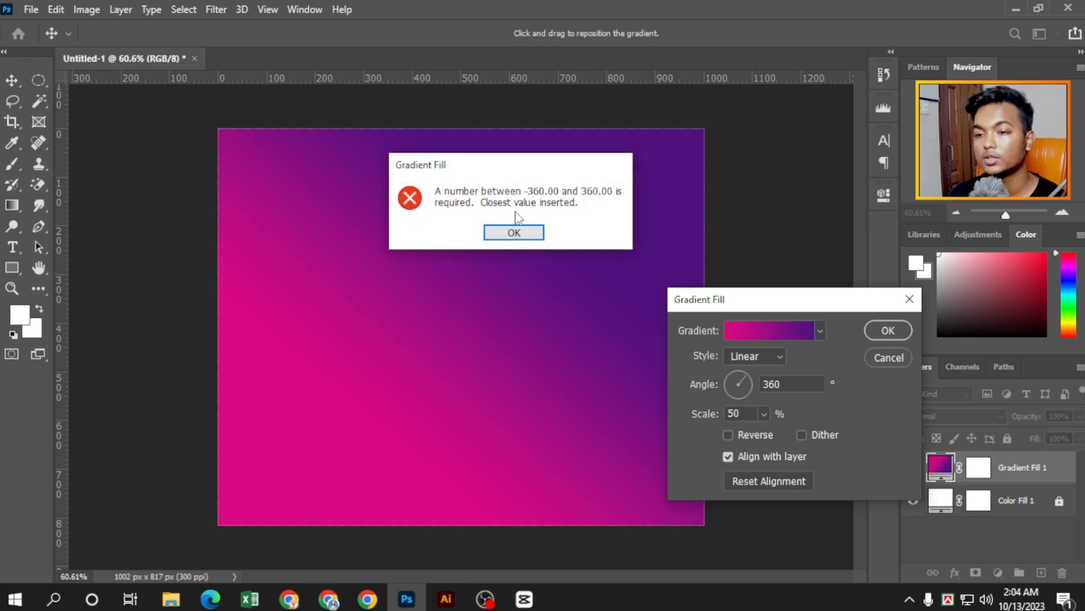
{"action": "left_click", "coordinate": [514, 233]}
Rotate the gradient angle to about -179.9° and make the fill Radial at 89% scale
{"action": "mouse_move", "coordinate": [735, 380]}
{"action": "left_mouse_down"}
{"action": "mouse_move", "coordinate": [707, 364]}
{"action": "mouse_move", "coordinate": [739, 397]}
{"action": "mouse_move", "coordinate": [744, 378]}
{"action": "mouse_move", "coordinate": [734, 395]}
{"action": "mouse_move", "coordinate": [728, 383]}
{"action": "mouse_move", "coordinate": [745, 379]}
{"action": "mouse_move", "coordinate": [728, 394]}
{"action": "mouse_move", "coordinate": [724, 384]}
{"action": "left_mouse_up"}
{"action": "left_click", "coordinate": [754, 357]}
{"action": "left_click", "coordinate": [740, 384]}
{"action": "left_click", "coordinate": [763, 413]}
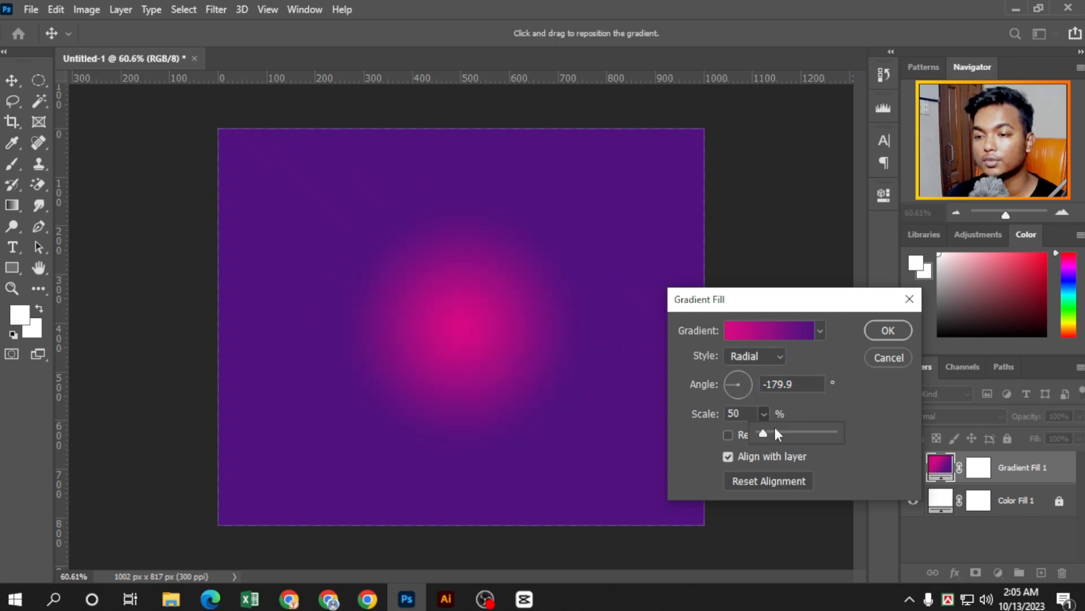
{"action": "mouse_move", "coordinate": [778, 429]}
{"action": "left_mouse_down"}
{"action": "mouse_move", "coordinate": [787, 431]}
{"action": "mouse_move", "coordinate": [767, 435]}
{"action": "left_mouse_up"}
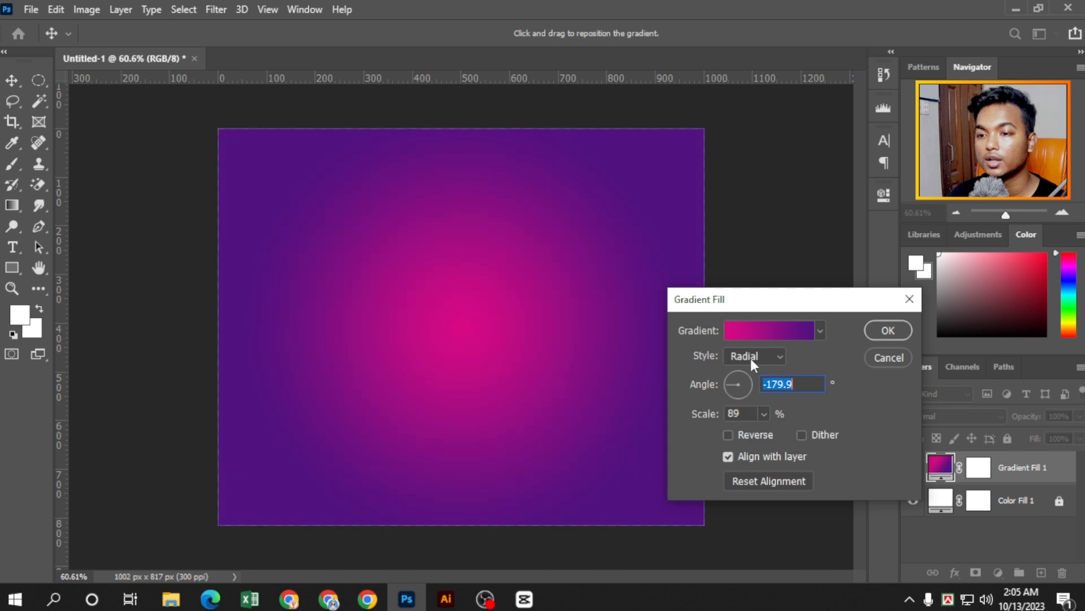
Switch the gradient fill to the Angle style, try several rotations and set its angle to 90°
{"action": "left_click", "coordinate": [754, 356]}
{"action": "left_click", "coordinate": [746, 393]}
{"action": "mouse_move", "coordinate": [748, 380]}
{"action": "left_mouse_down"}
{"action": "mouse_move", "coordinate": [742, 392]}
{"action": "mouse_move", "coordinate": [731, 383]}
{"action": "left_mouse_up"}
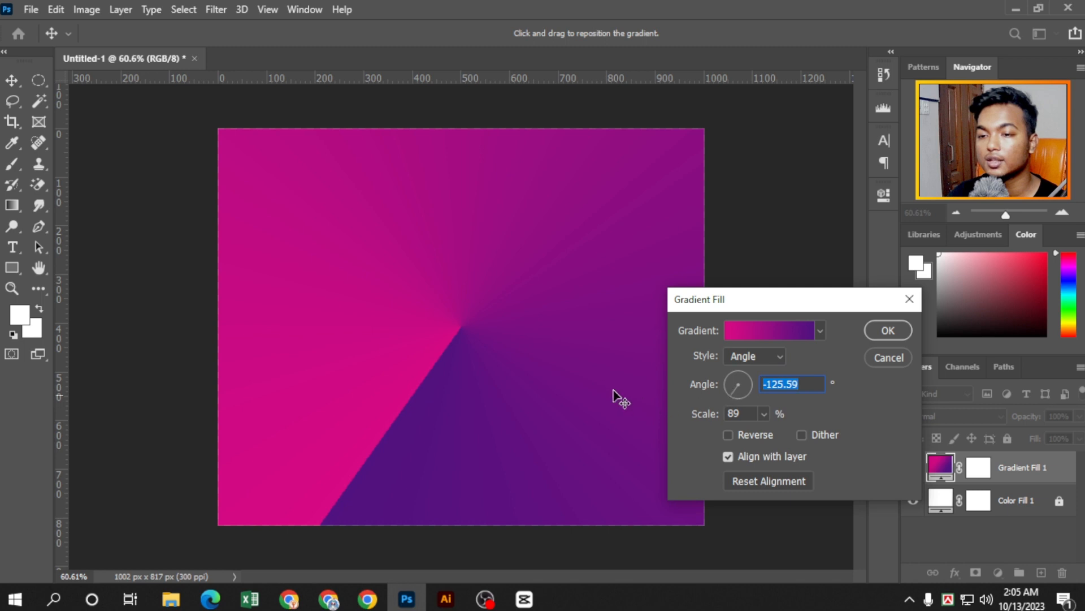
{"action": "left_click", "coordinate": [726, 375]}
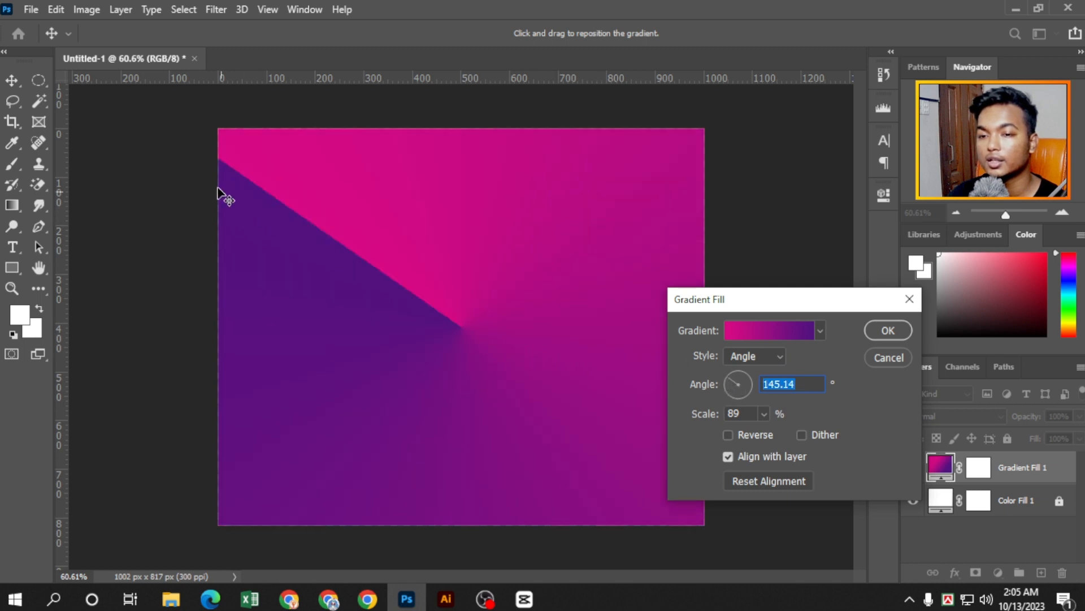
{"action": "left_click_drag", "start_coordinate": [743, 378], "coordinate": [738, 369]}
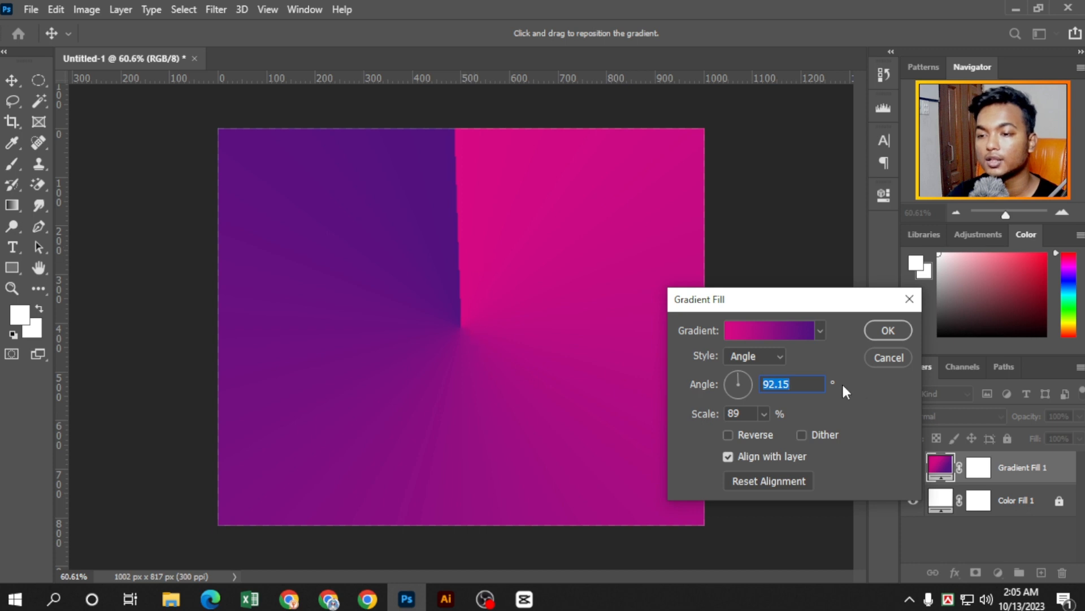
{"action": "type", "text": "90"}
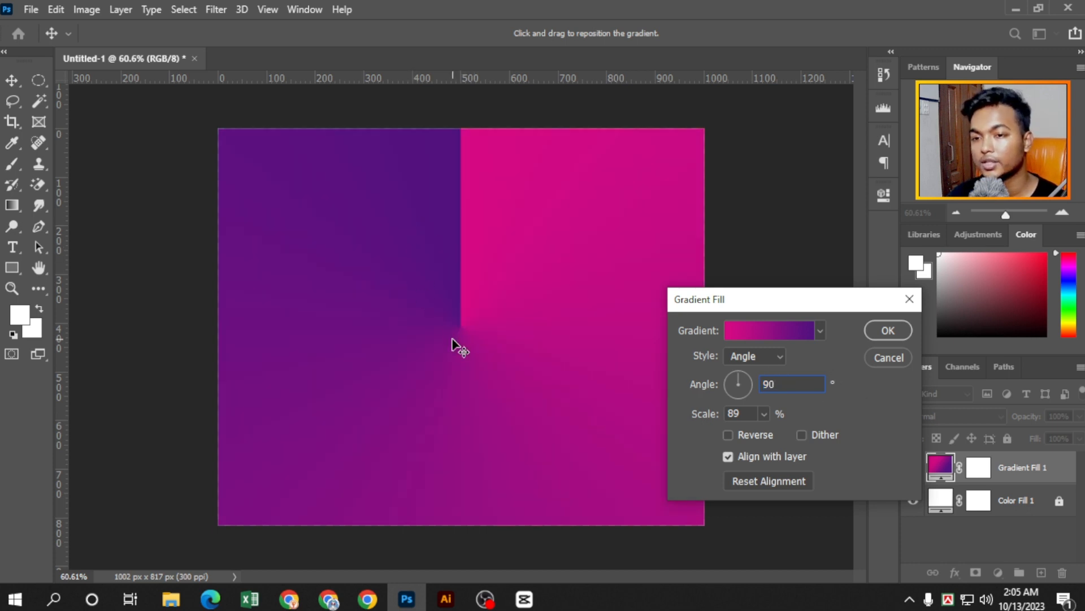
Increase the Angle-style gradient fill's scale to 1000%
{"action": "left_click", "coordinate": [764, 414]}
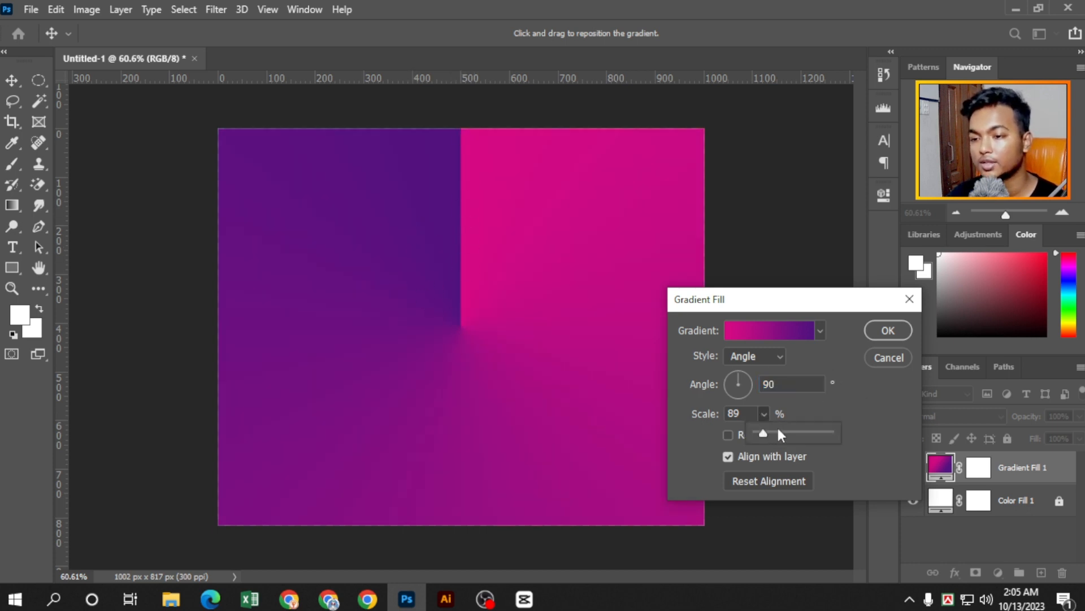
{"action": "left_click_drag", "start_coordinate": [777, 430], "coordinate": [831, 433]}
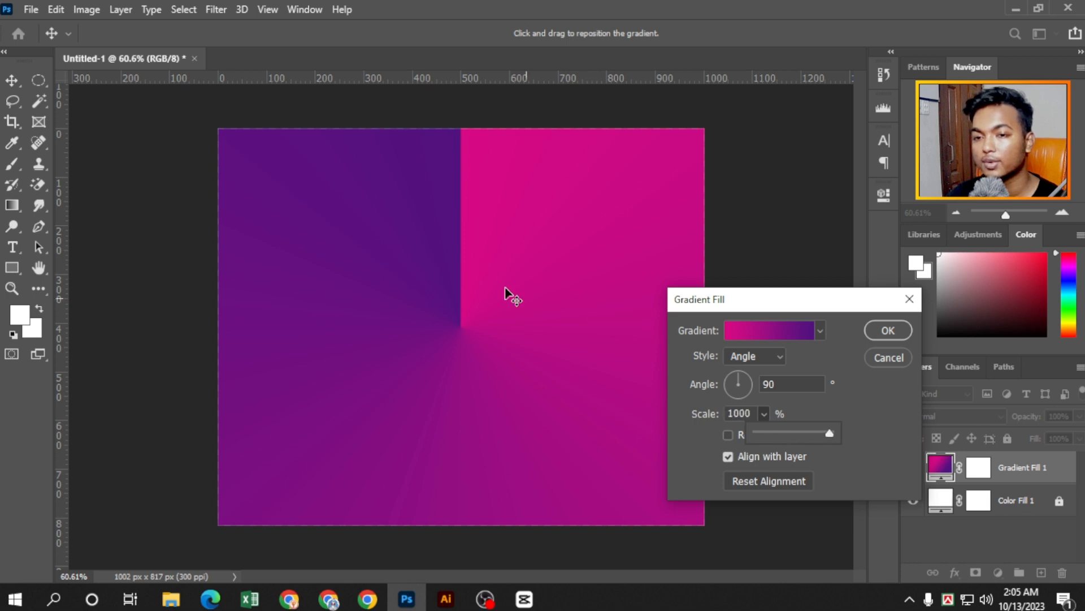
{"action": "left_click", "coordinate": [875, 412]}
Set the gradient fill's style to Reflected with 100% scale and an angle of about -44.38°
{"action": "left_click", "coordinate": [775, 360]}
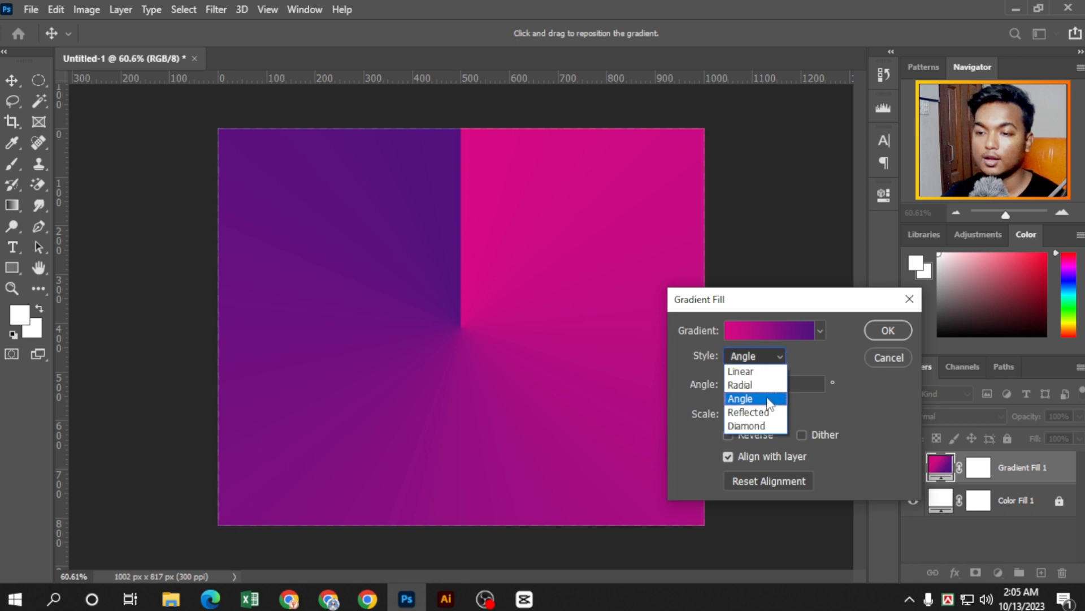
{"action": "left_click", "coordinate": [746, 412]}
{"action": "left_click", "coordinate": [764, 414]}
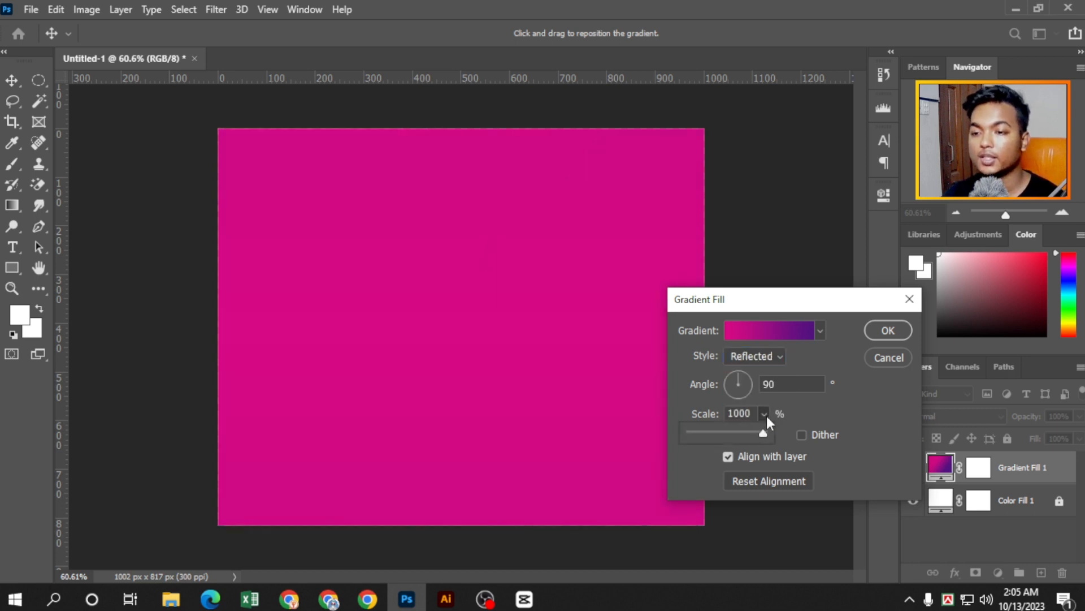
{"action": "mouse_move", "coordinate": [702, 434]}
{"action": "left_mouse_down"}
{"action": "mouse_move", "coordinate": [412, 337]}
{"action": "mouse_move", "coordinate": [720, 436]}
{"action": "mouse_move", "coordinate": [724, 428]}
{"action": "mouse_move", "coordinate": [696, 433]}
{"action": "left_mouse_up"}
{"action": "left_click_drag", "start_coordinate": [732, 396], "coordinate": [746, 393]}
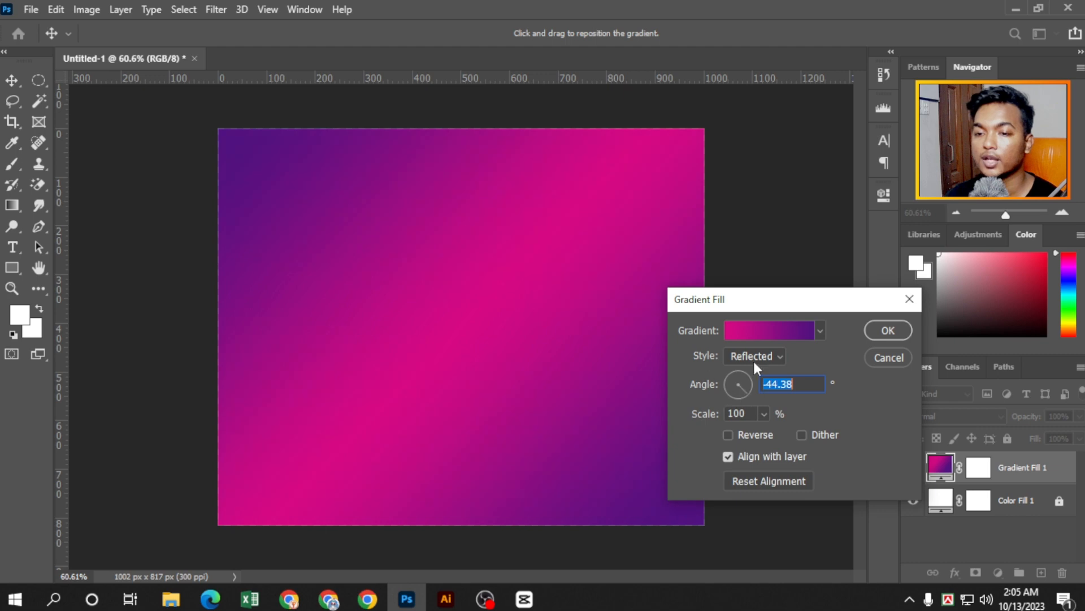
Try the Reverse option on the Reflected gradient fill, switching it on and off to compare the colour order
{"action": "left_click", "coordinate": [802, 435]}
{"action": "left_click", "coordinate": [727, 434]}
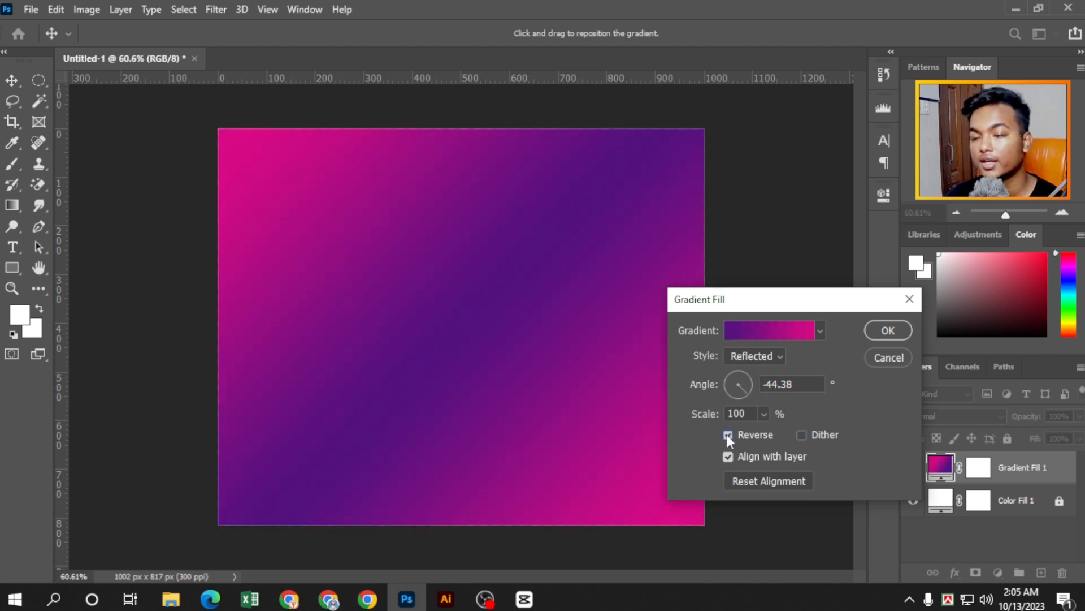
{"action": "left_click", "coordinate": [728, 434]}
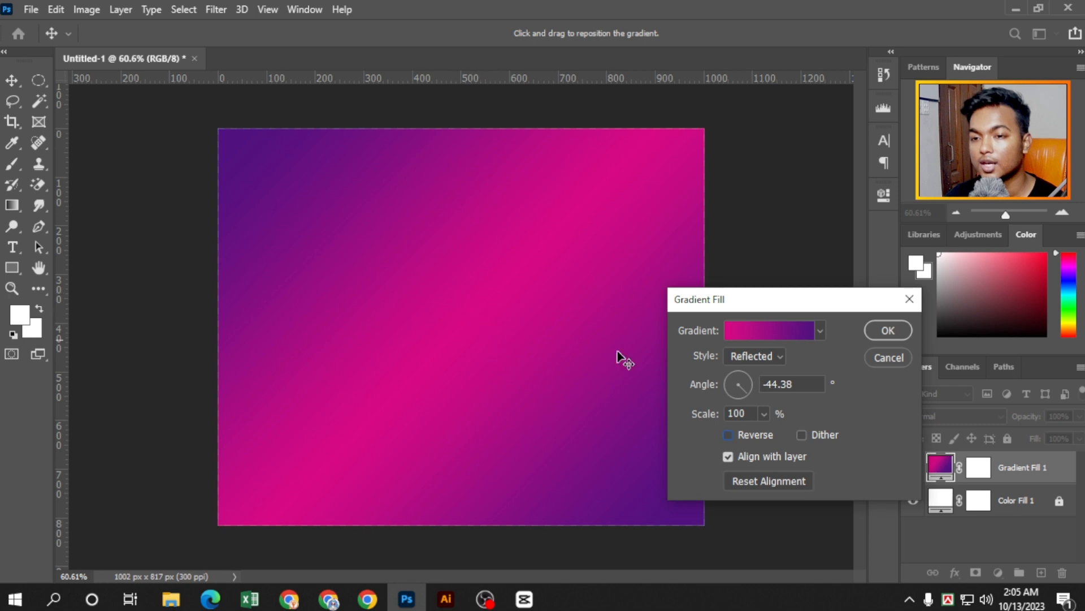
{"action": "left_click", "coordinate": [728, 435]}
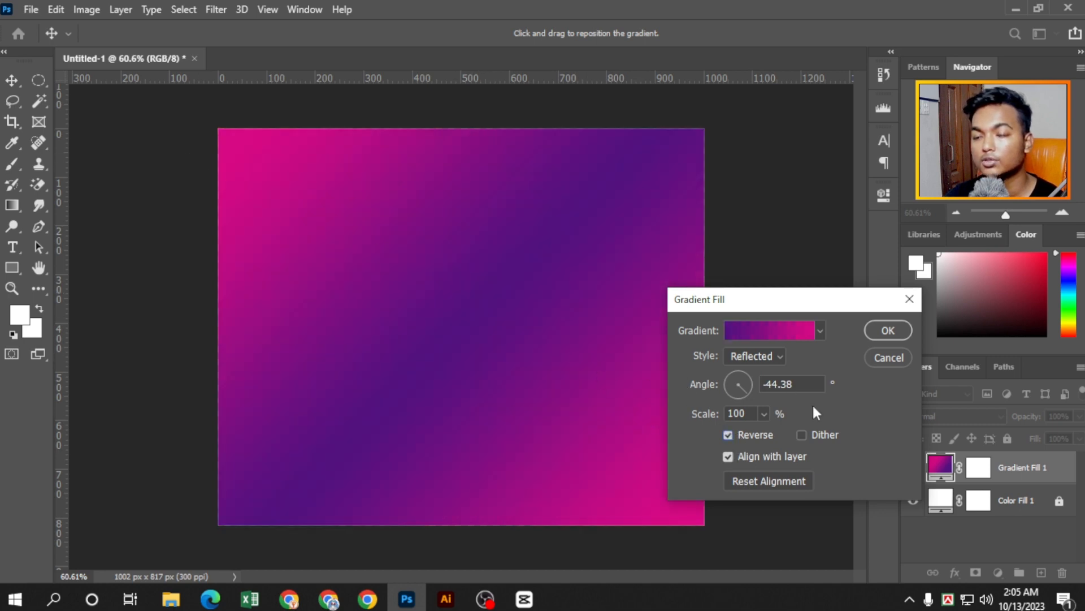
{"action": "left_click", "coordinate": [734, 434]}
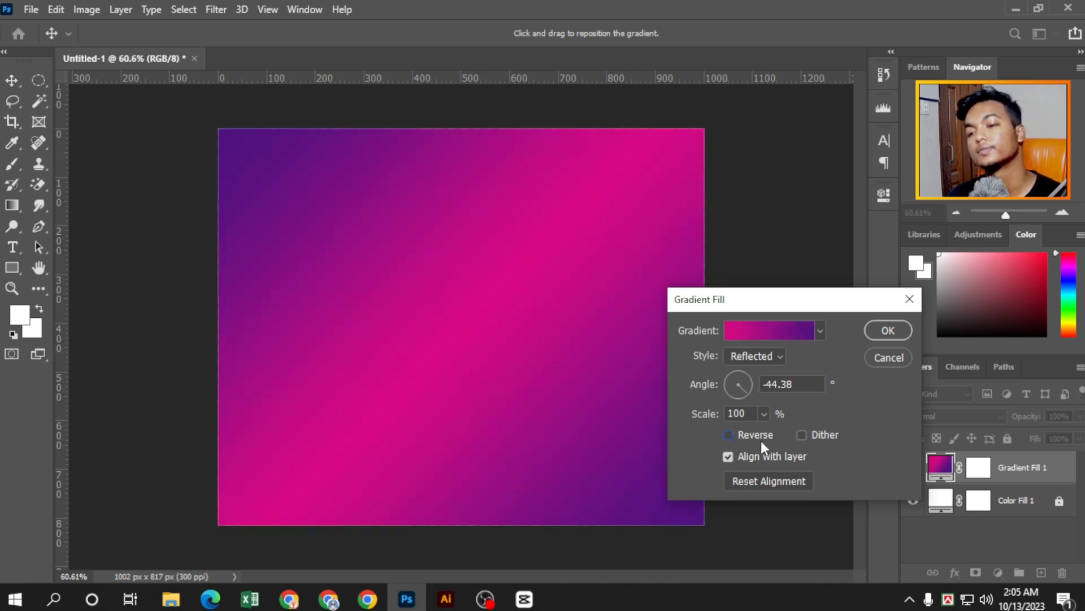
{"action": "left_click", "coordinate": [784, 333]}
{"action": "scroll", "coordinate": [443, 223], "scroll_direction": "down", "scroll_amount": 3}
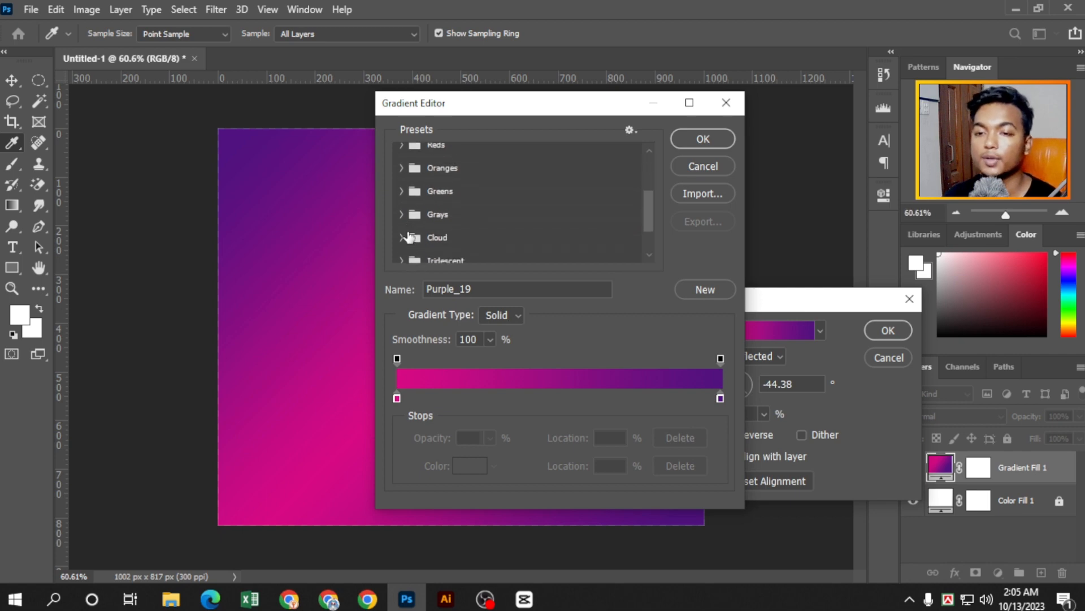
{"action": "left_click", "coordinate": [406, 236]}
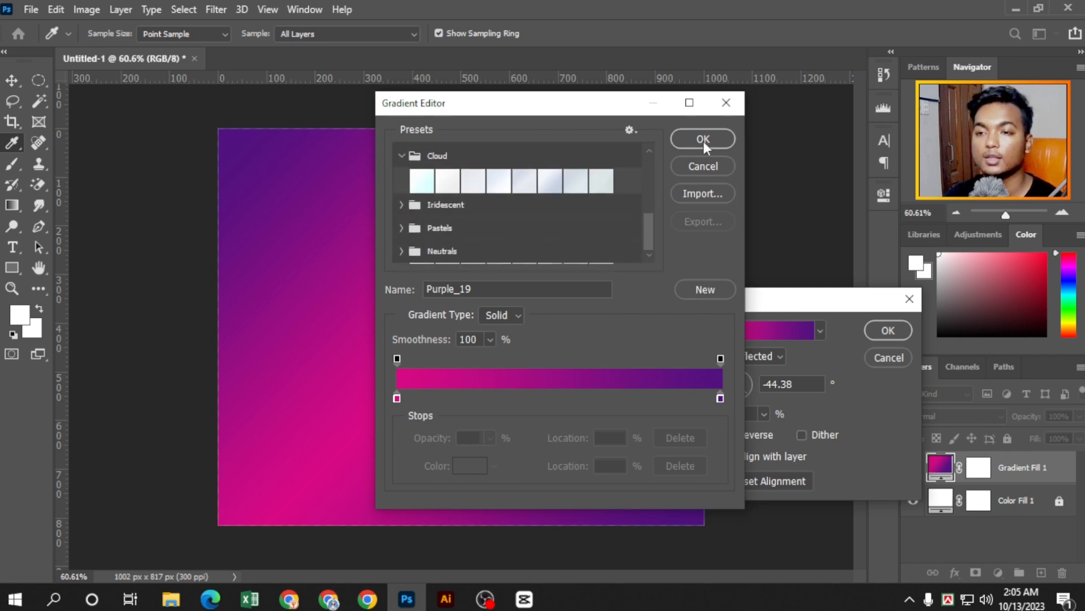
{"action": "left_click", "coordinate": [725, 106]}
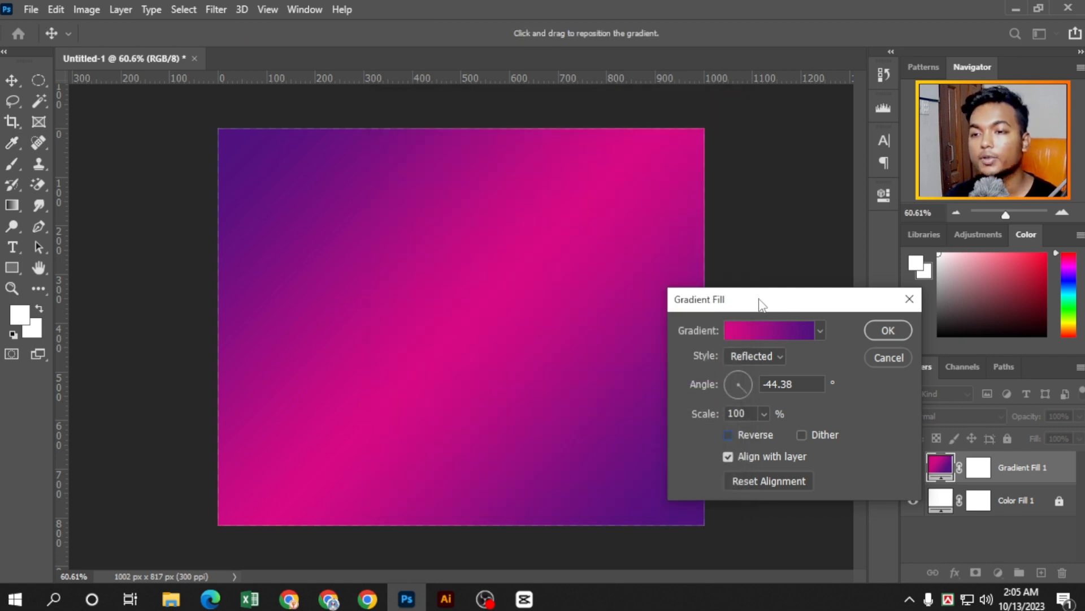
Change the fill's gradient to the Black, White preset from the Basics group
{"action": "left_click_drag", "start_coordinate": [757, 298], "coordinate": [717, 269]}
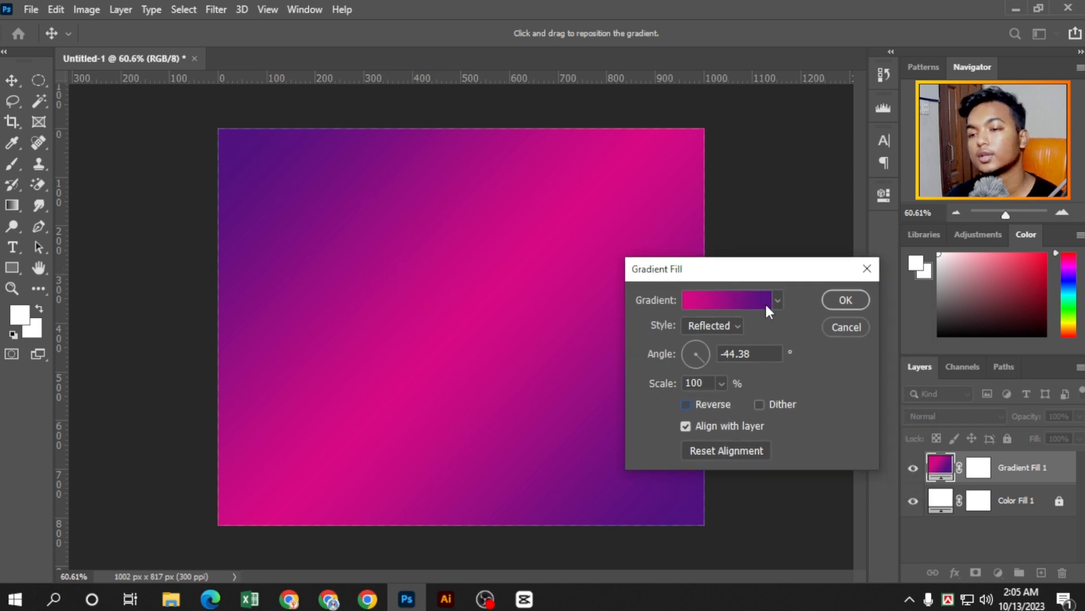
{"action": "left_click", "coordinate": [764, 300]}
{"action": "left_click", "coordinate": [403, 177]}
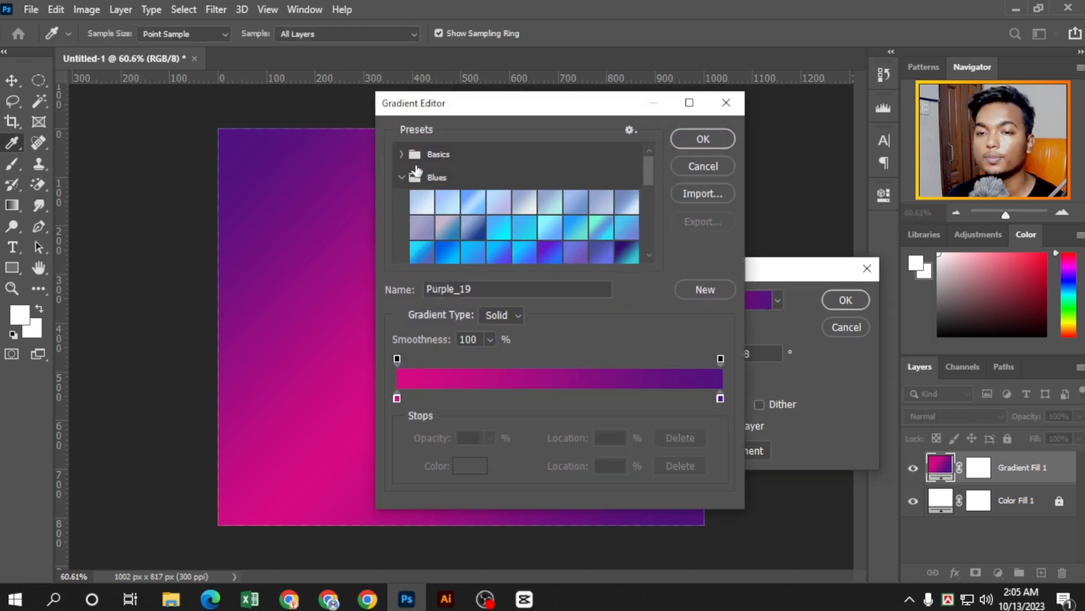
{"action": "left_click", "coordinate": [472, 179]}
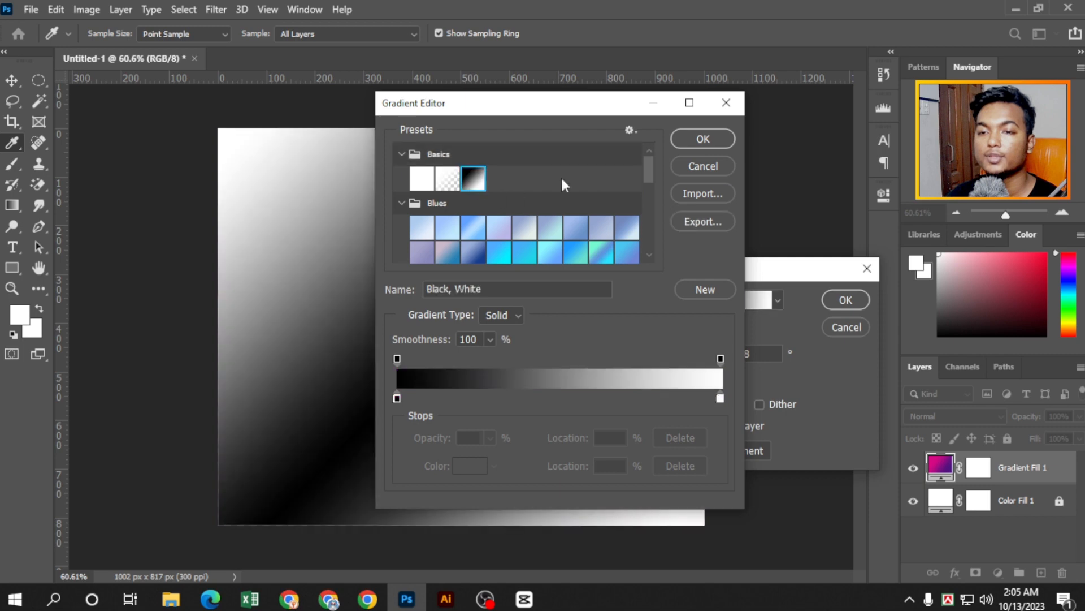
{"action": "left_click", "coordinate": [703, 140]}
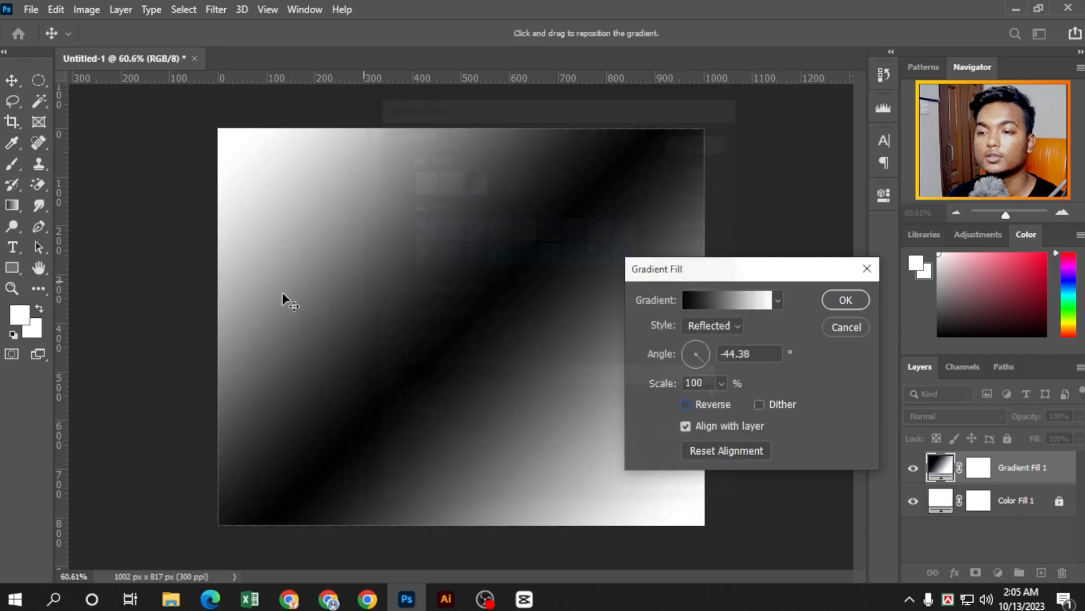
Set the black-to-white gradient fill's style to Linear with 56% scale and an angle of about -21.47°
{"action": "left_click", "coordinate": [738, 324]}
{"action": "left_click", "coordinate": [706, 341]}
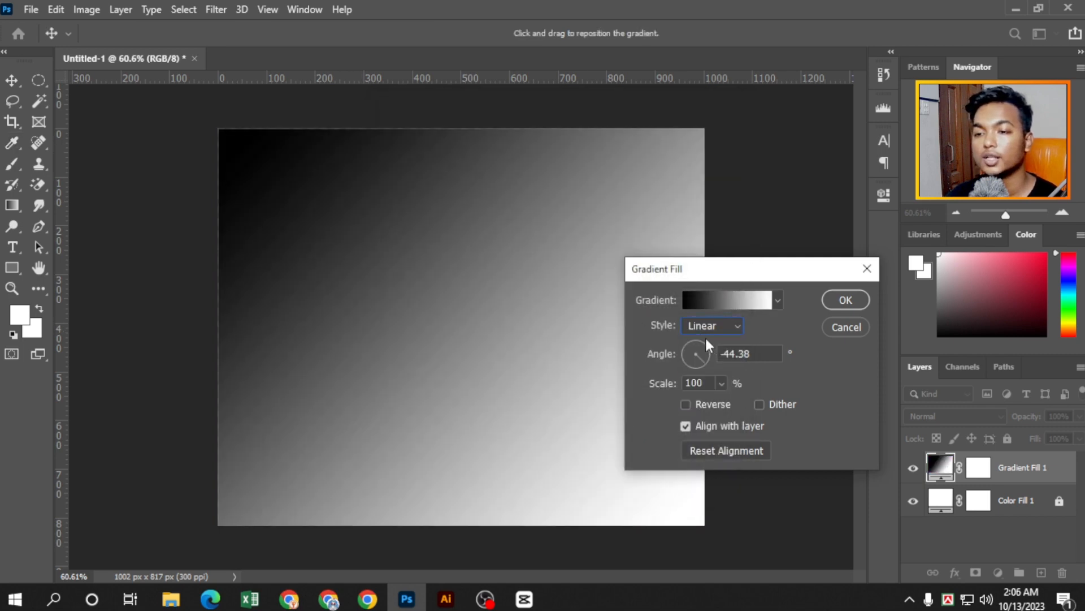
{"action": "left_click", "coordinate": [721, 384]}
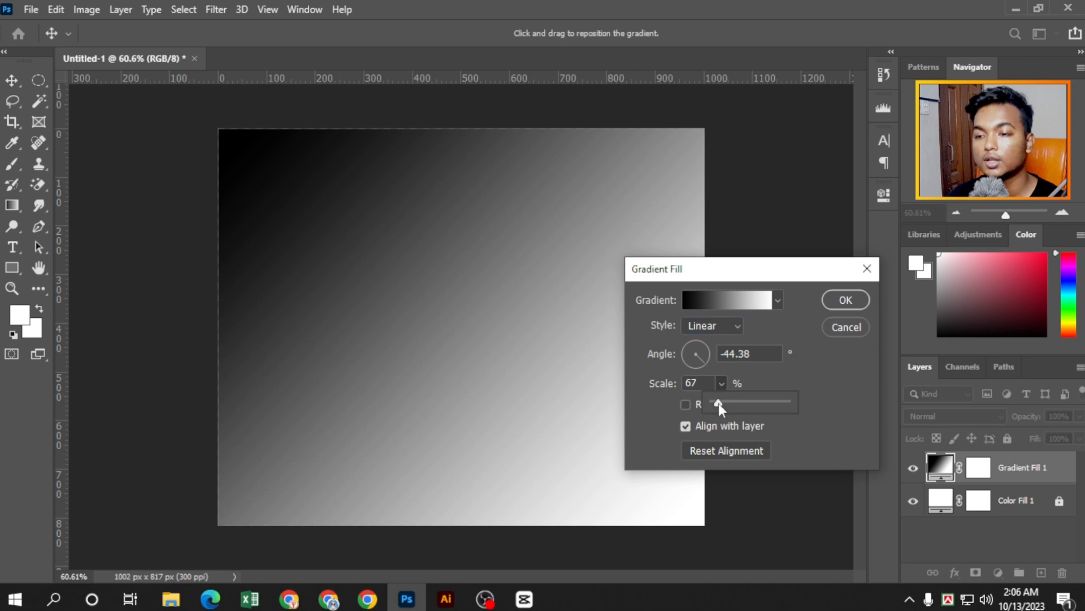
{"action": "left_click_drag", "start_coordinate": [718, 403], "coordinate": [713, 403]}
{"action": "mouse_move", "coordinate": [705, 353]}
{"action": "left_mouse_down"}
{"action": "mouse_move", "coordinate": [692, 347]}
{"action": "mouse_move", "coordinate": [704, 359]}
{"action": "left_mouse_up"}
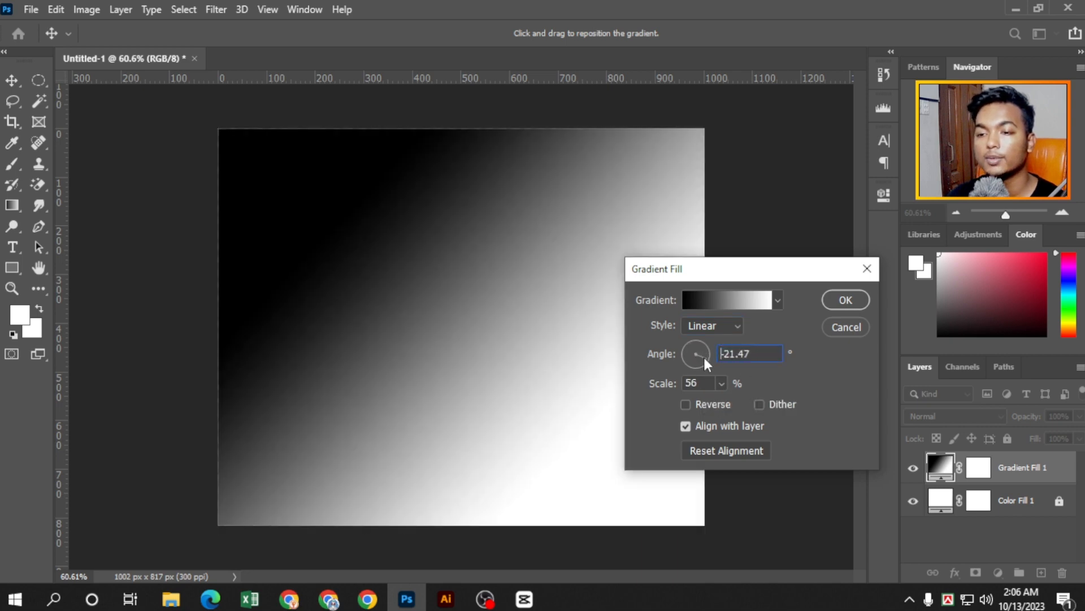
Reduce the Linear gradient fill's scale to 1%
{"action": "left_click", "coordinate": [722, 385]}
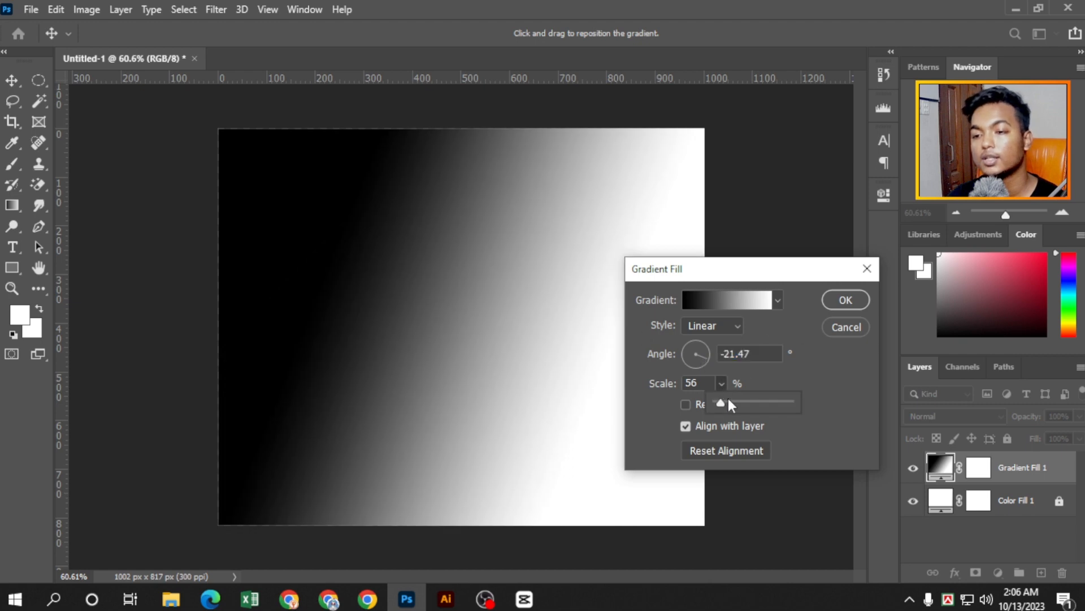
{"action": "mouse_move", "coordinate": [729, 399]}
{"action": "left_mouse_down"}
{"action": "mouse_move", "coordinate": [704, 405]}
{"action": "mouse_move", "coordinate": [720, 403]}
{"action": "left_mouse_up"}
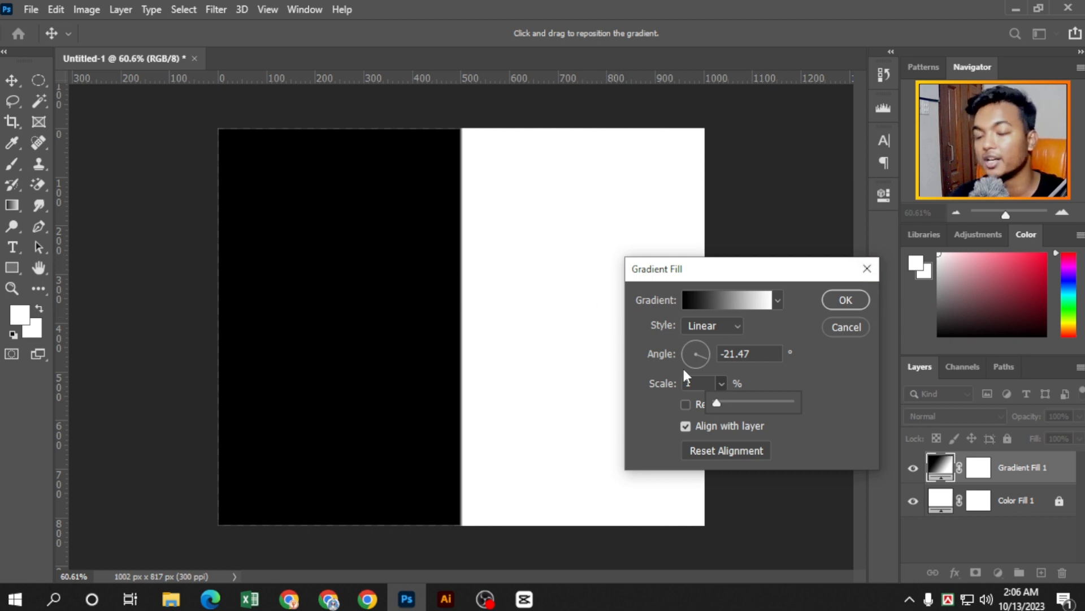
{"action": "left_click", "coordinate": [752, 348]}
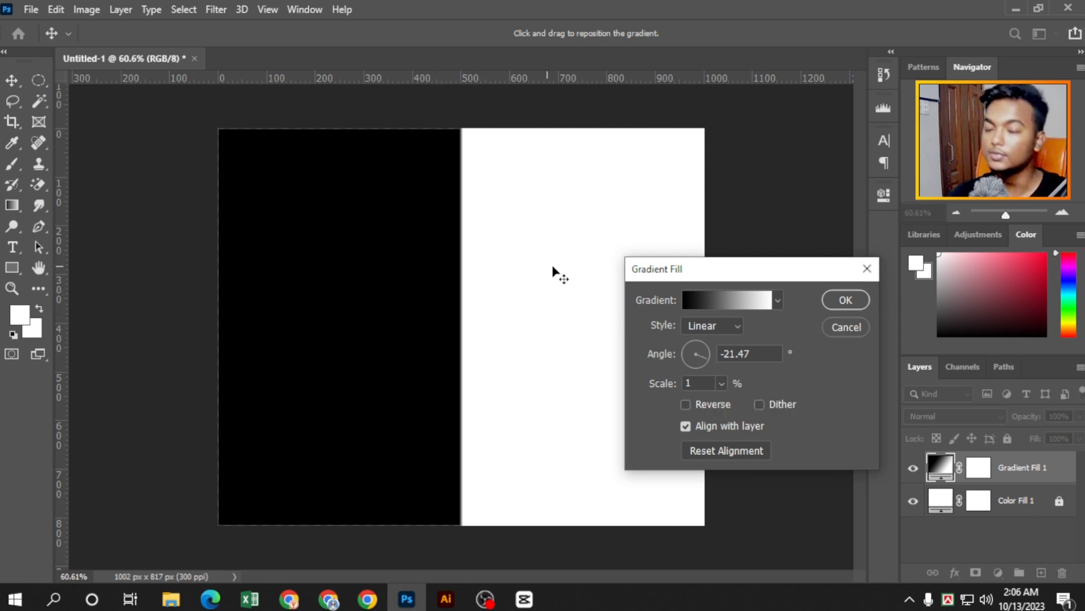
Edit the fill's gradient and recolour its black stop at 0% to blue 0000fa
{"action": "left_click", "coordinate": [738, 303]}
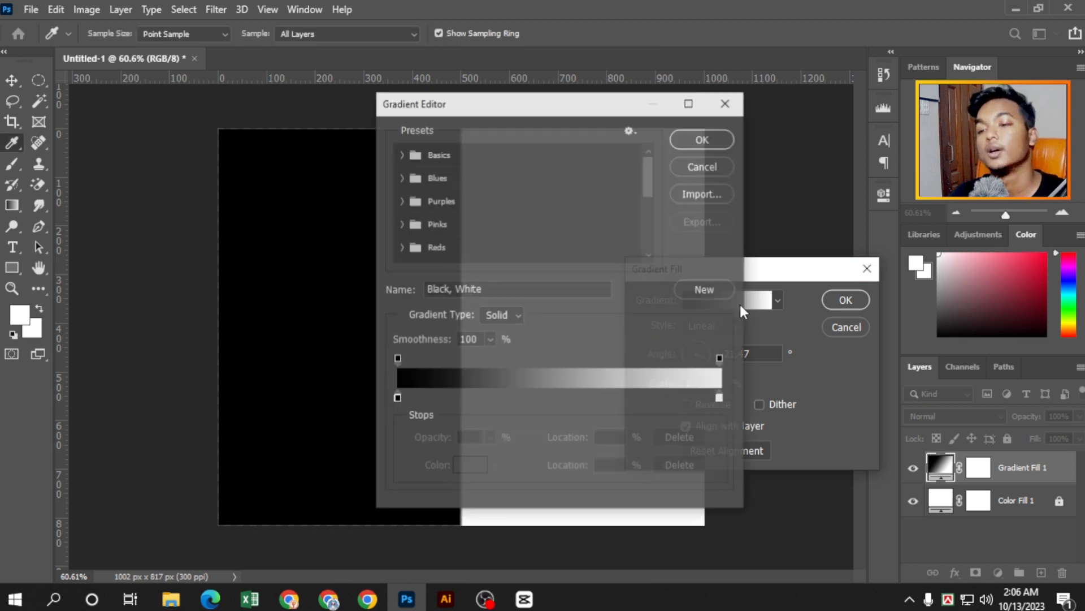
{"action": "left_click", "coordinate": [727, 104]}
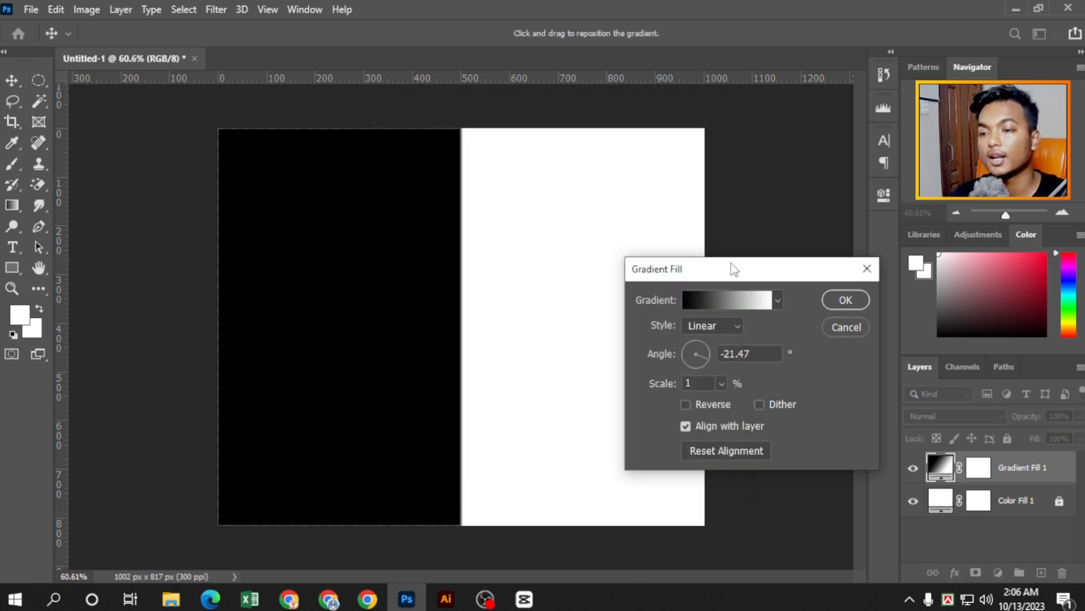
{"action": "left_click", "coordinate": [734, 303]}
{"action": "left_click_drag", "start_coordinate": [429, 109], "coordinate": [678, 103]}
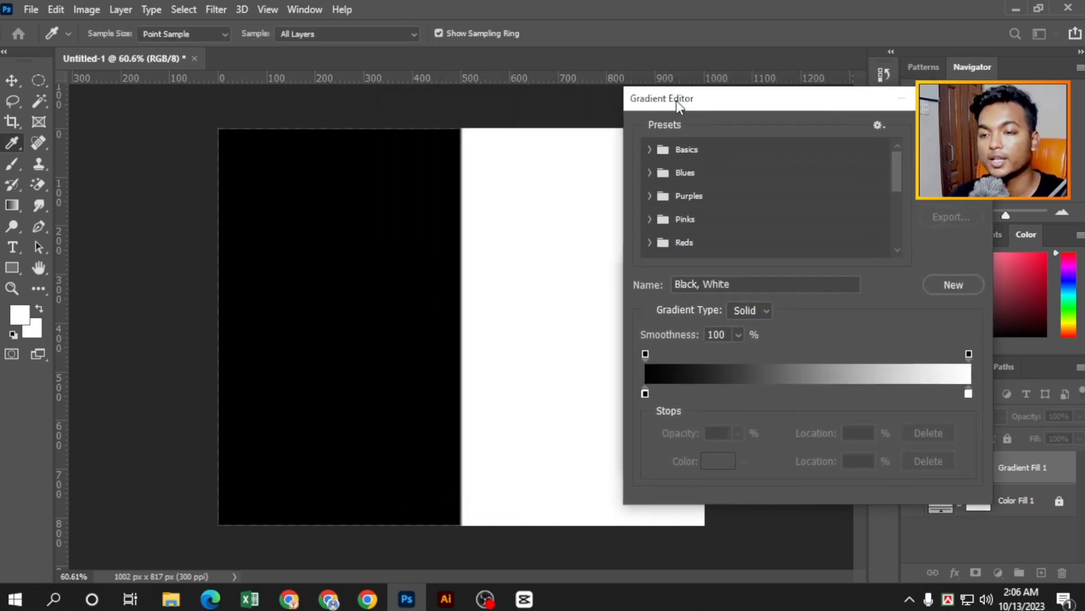
{"action": "left_click", "coordinate": [644, 393]}
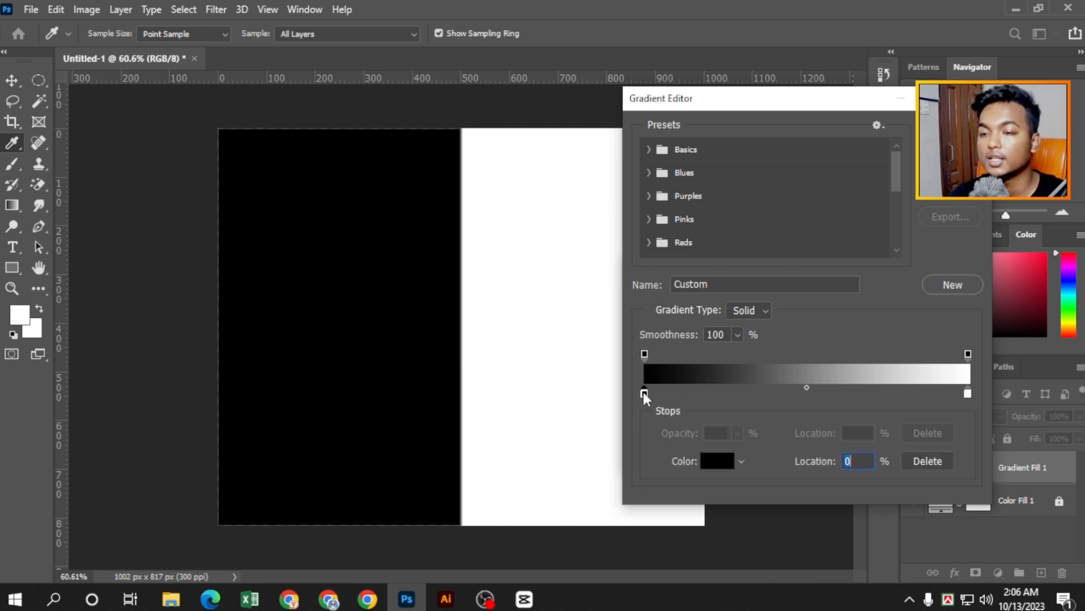
{"action": "left_click", "coordinate": [725, 470]}
{"action": "left_click_drag", "start_coordinate": [698, 354], "coordinate": [724, 310]}
{"action": "left_click", "coordinate": [894, 291]}
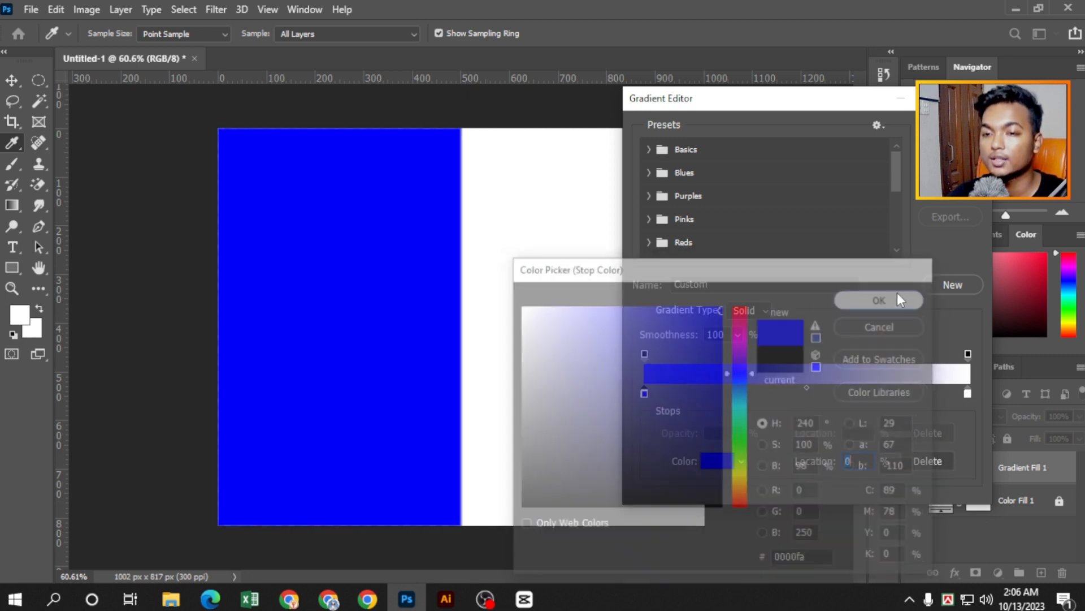
Recolour the gradient's white end stop to red ff003c and place it at 100% location
{"action": "left_click", "coordinate": [964, 392]}
{"action": "left_click_drag", "start_coordinate": [965, 392], "coordinate": [964, 393]}
{"action": "left_click", "coordinate": [708, 461]}
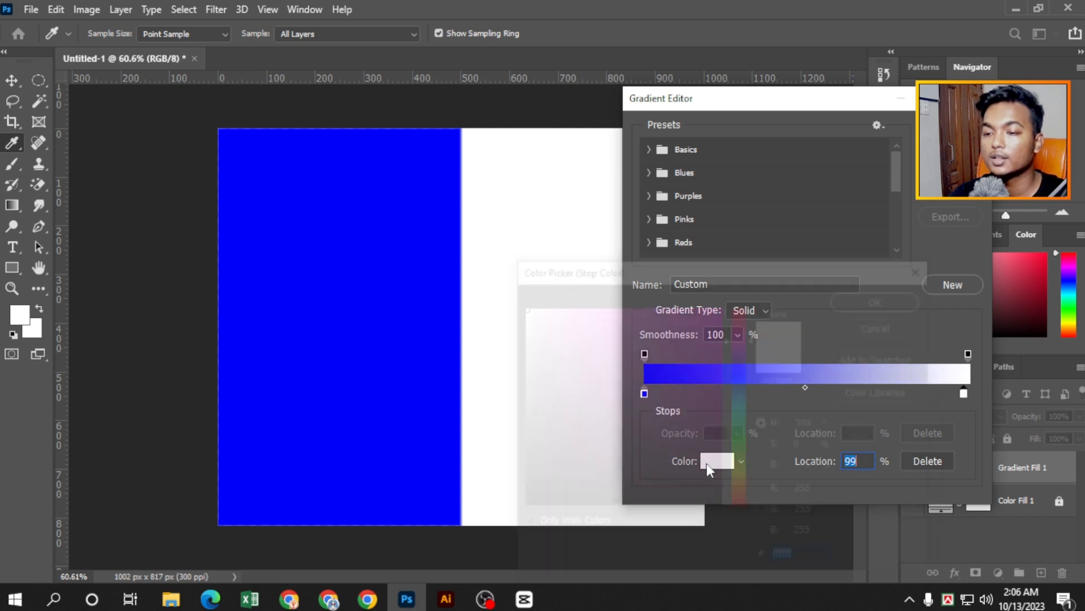
{"action": "left_click", "coordinate": [721, 306]}
{"action": "left_click", "coordinate": [737, 311]}
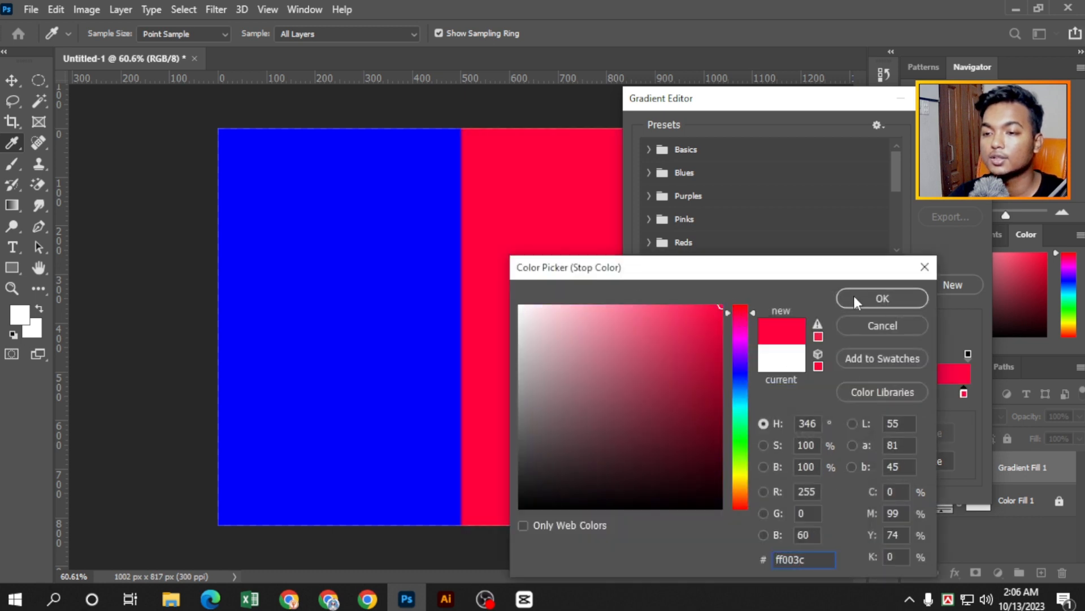
{"action": "left_click", "coordinate": [854, 299]}
{"action": "left_click_drag", "start_coordinate": [964, 392], "coordinate": [969, 392]}
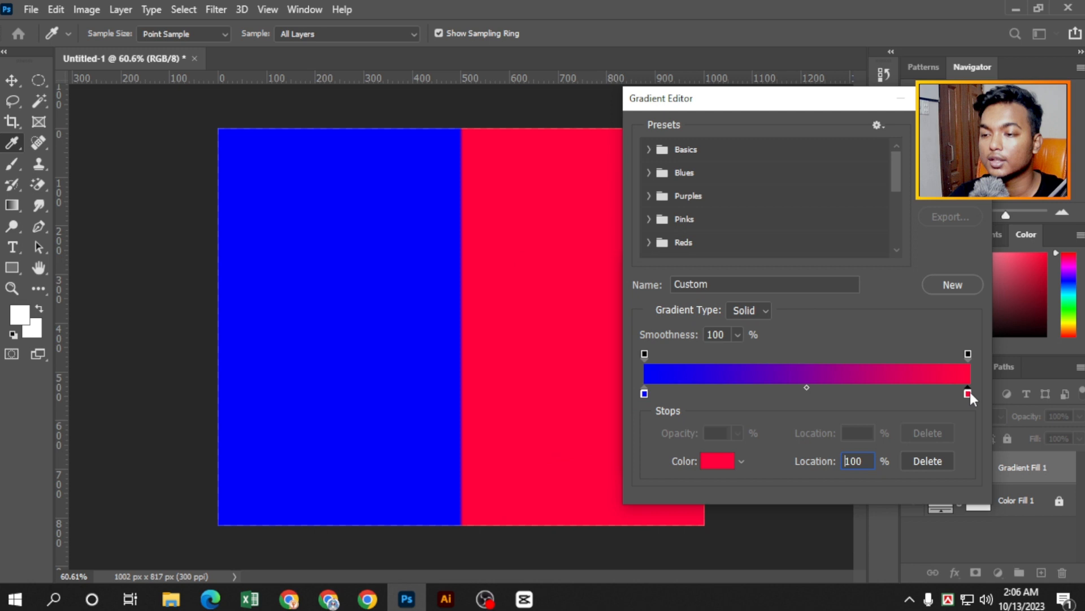
Shift the colour midpoint between the blue and red stops to 48%
{"action": "left_click", "coordinate": [800, 391]}
{"action": "mouse_move", "coordinate": [800, 391]}
{"action": "left_mouse_down"}
{"action": "mouse_move", "coordinate": [892, 388]}
{"action": "mouse_move", "coordinate": [803, 397]}
{"action": "left_mouse_up"}
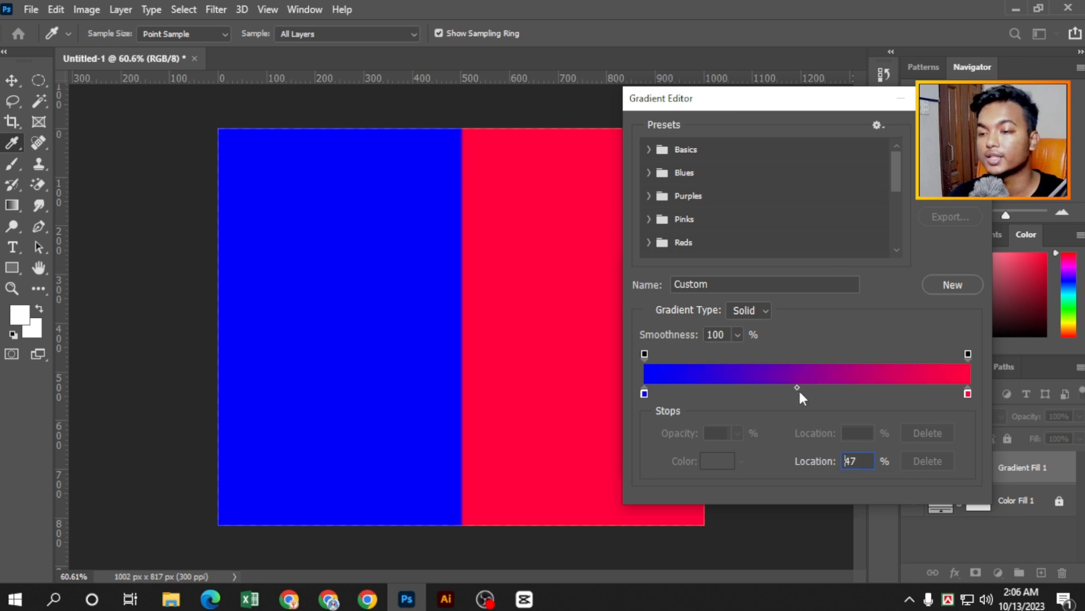
{"action": "left_click", "coordinate": [800, 389]}
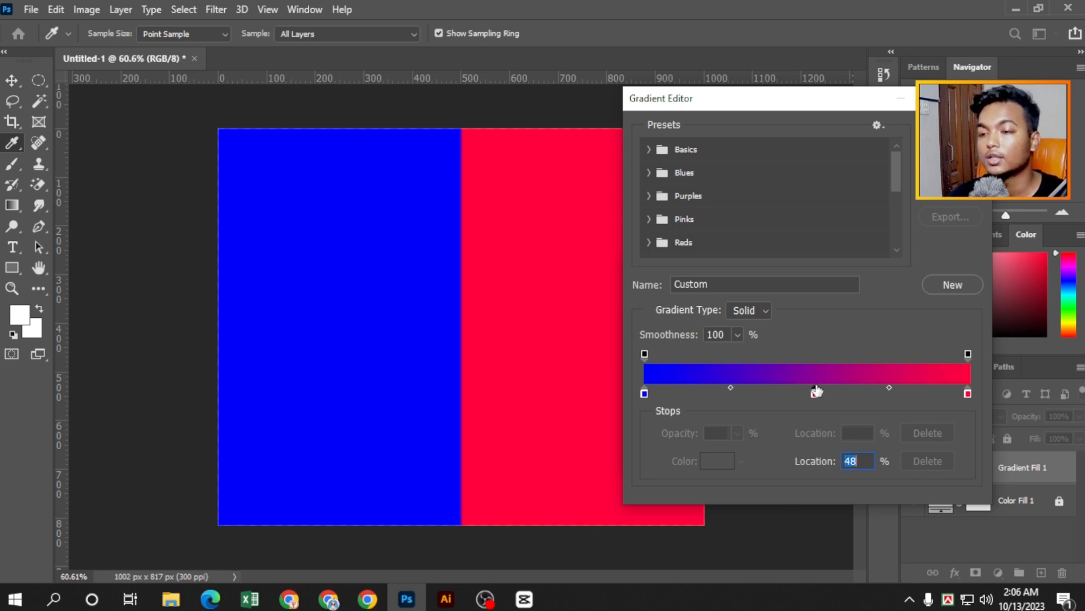
Try adding extra red colour stops at 53% and 19%, and remove both from the gradient
{"action": "left_click", "coordinate": [815, 393]}
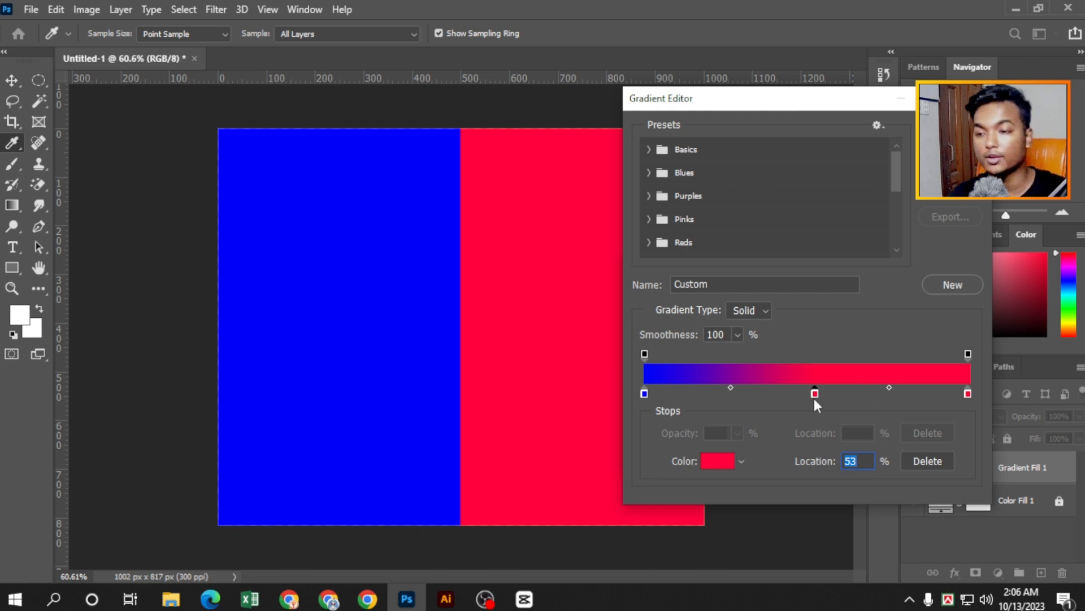
{"action": "left_click", "coordinate": [705, 393]}
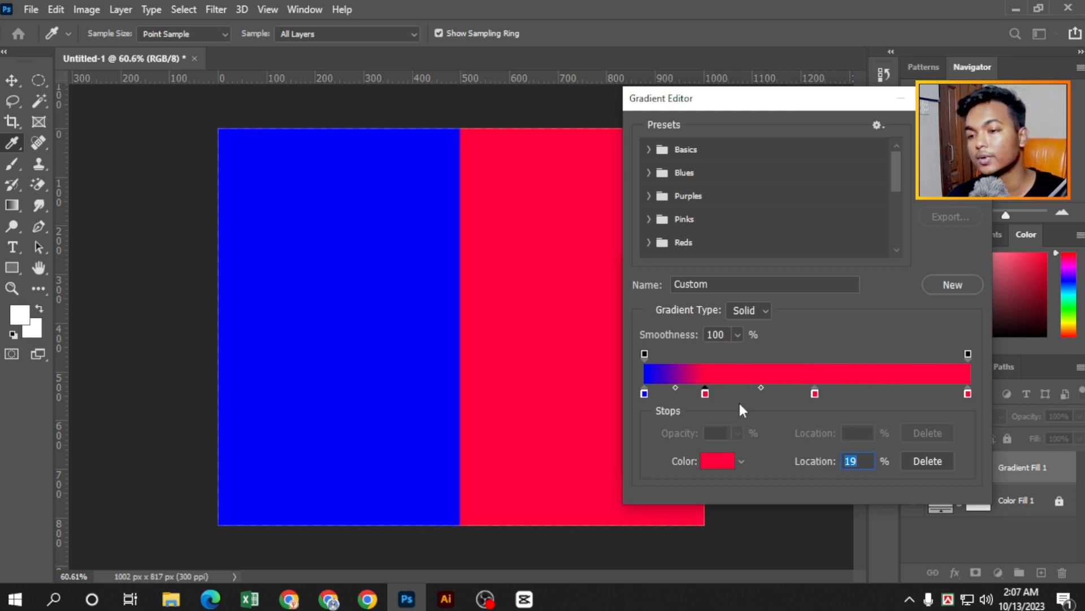
{"action": "key", "text": "ctrl+z"}
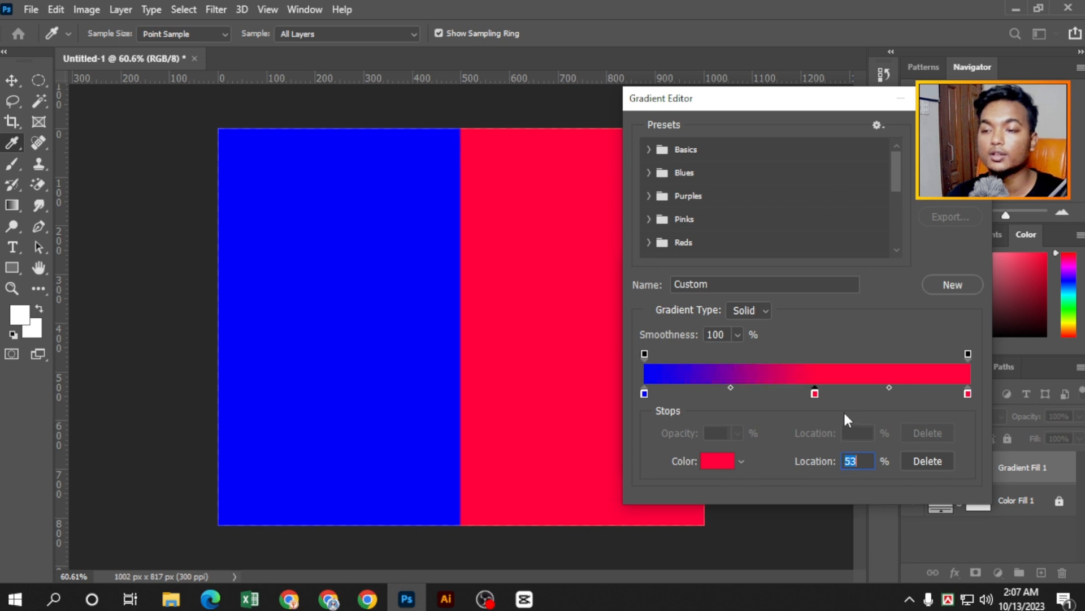
{"action": "key", "text": "ctrl+z"}
{"action": "key", "text": "ctrl+z"}
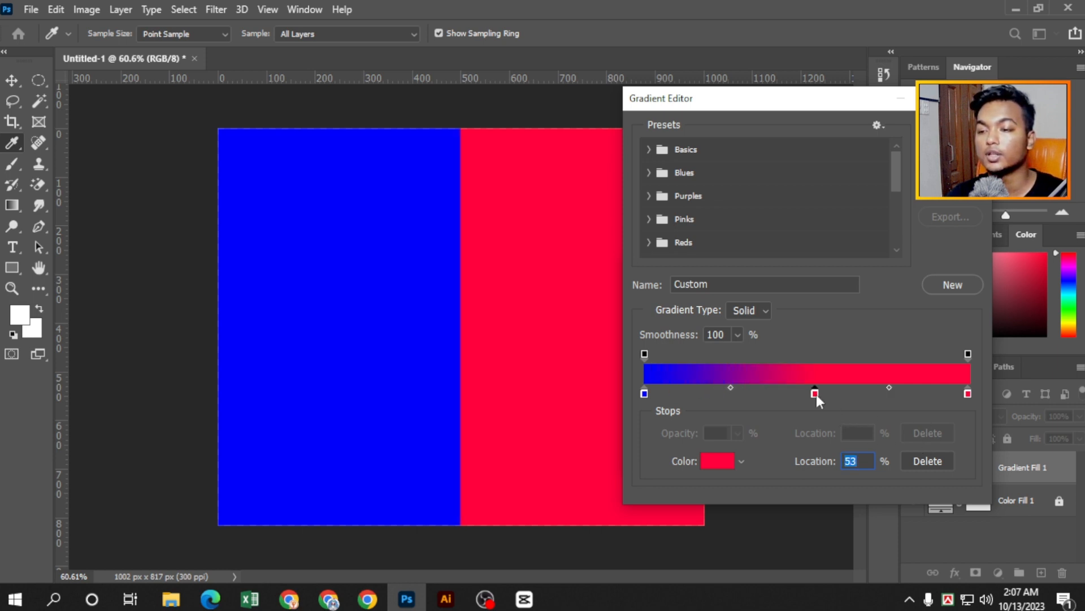
{"action": "left_click", "coordinate": [939, 463]}
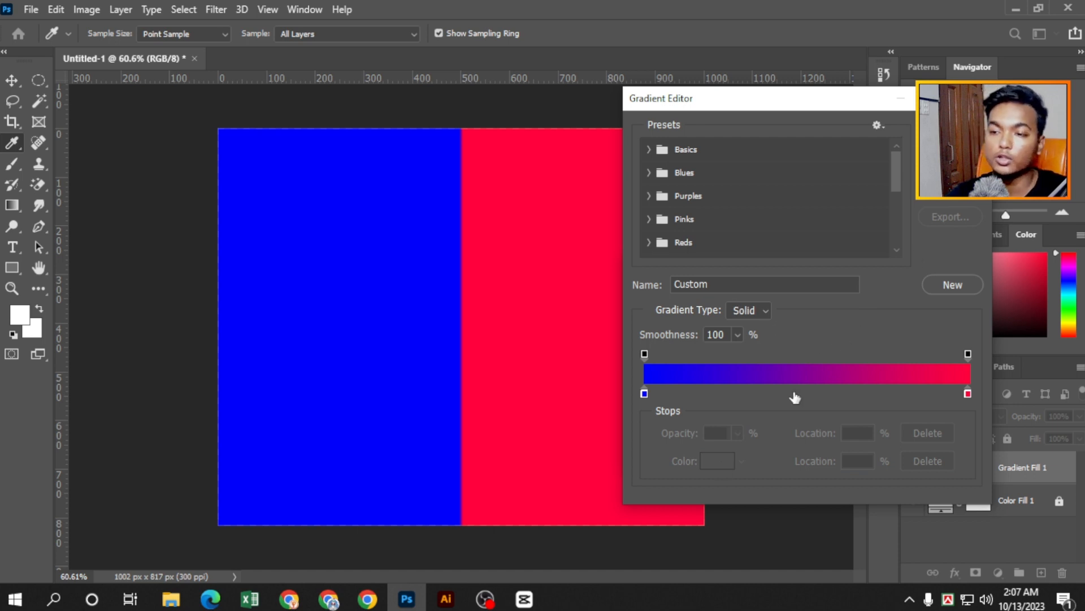
Apply the custom blue-to-red gradient and increase the fill's scale to 210%
{"action": "key", "text": "Return"}
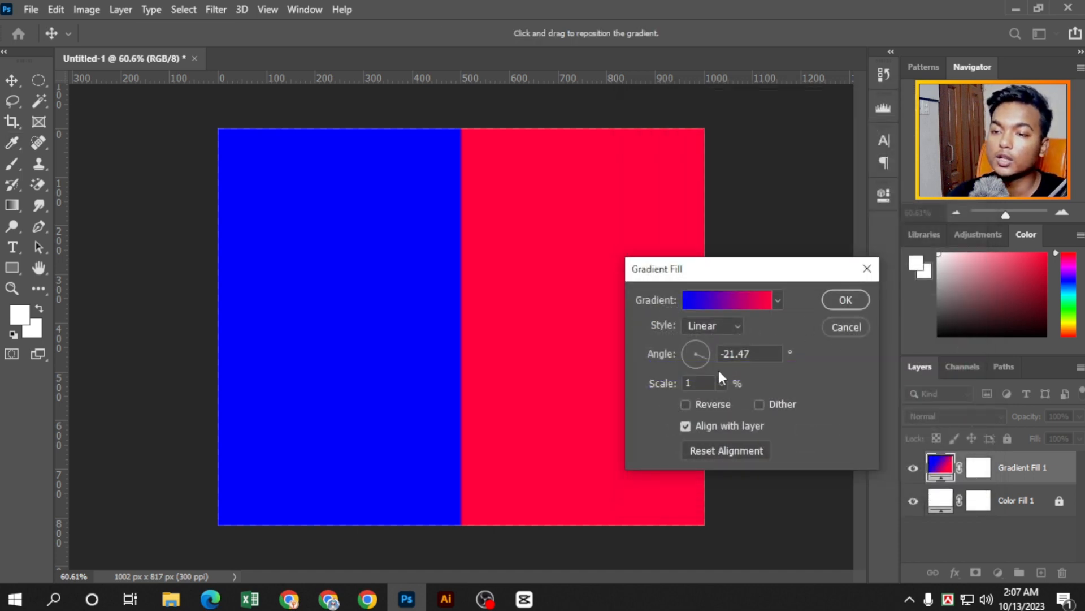
{"action": "left_click", "coordinate": [721, 384]}
{"action": "left_click_drag", "start_coordinate": [719, 402], "coordinate": [731, 405]}
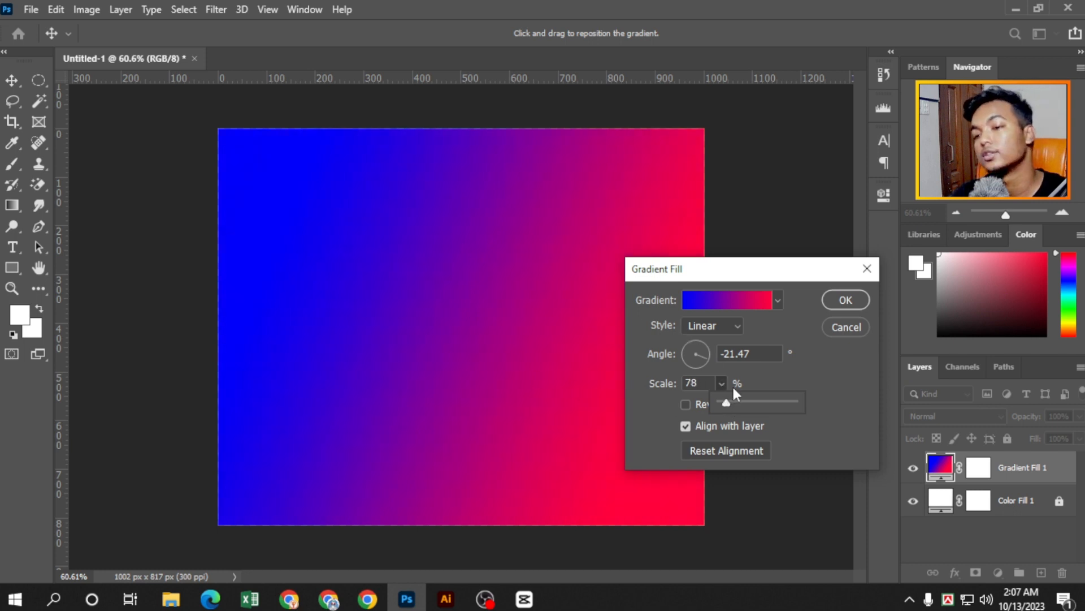
{"action": "left_click_drag", "start_coordinate": [757, 278], "coordinate": [564, 270]}
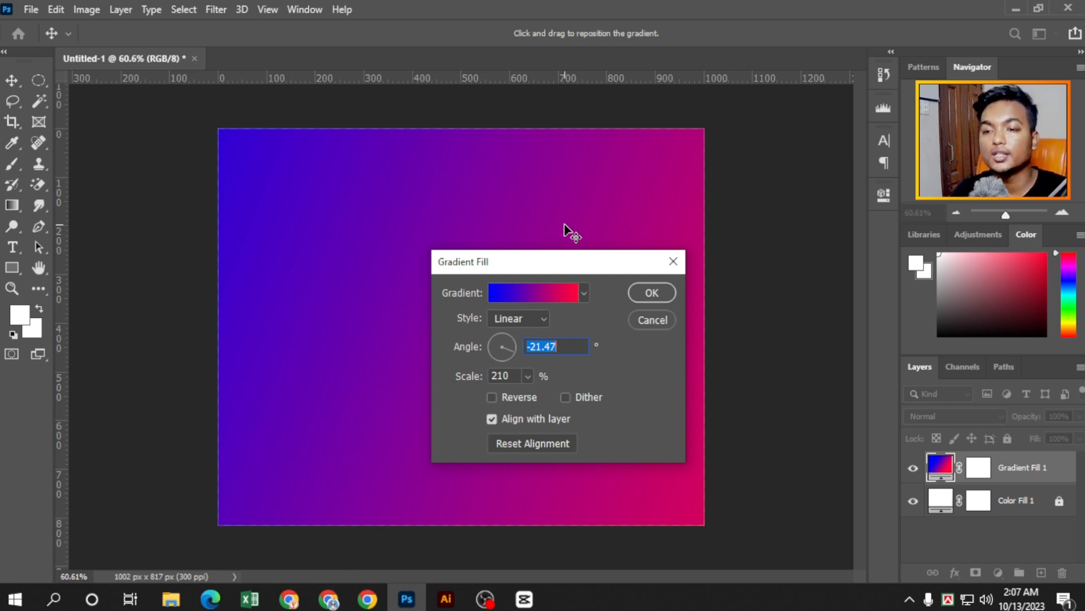
Cancel the gradient fill, discarding the layer and its custom blue-to-red settings
{"action": "left_click", "coordinate": [519, 319]}
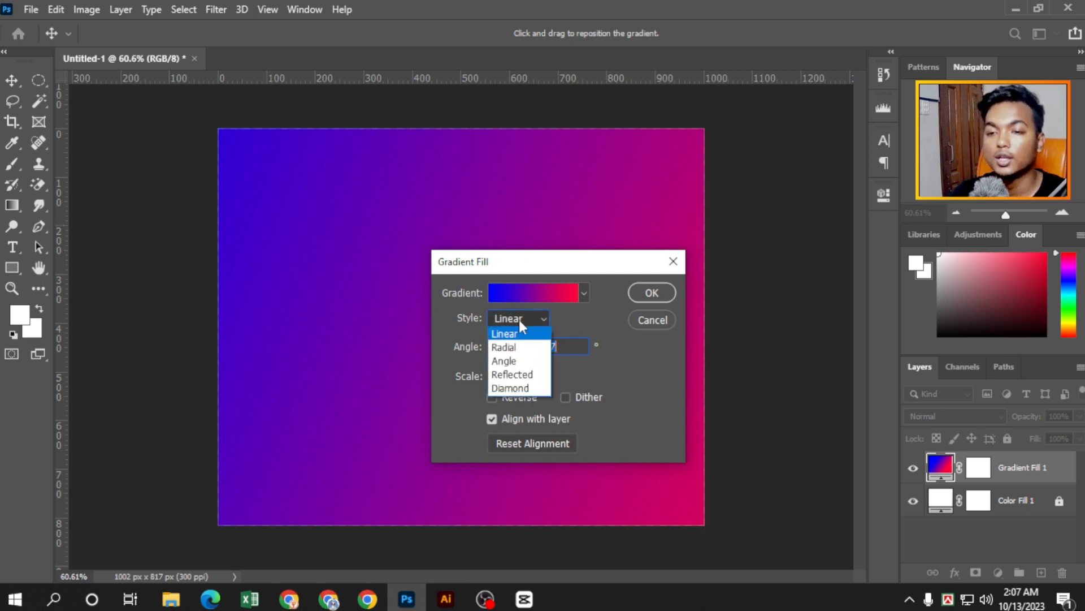
{"action": "left_click", "coordinate": [563, 291]}
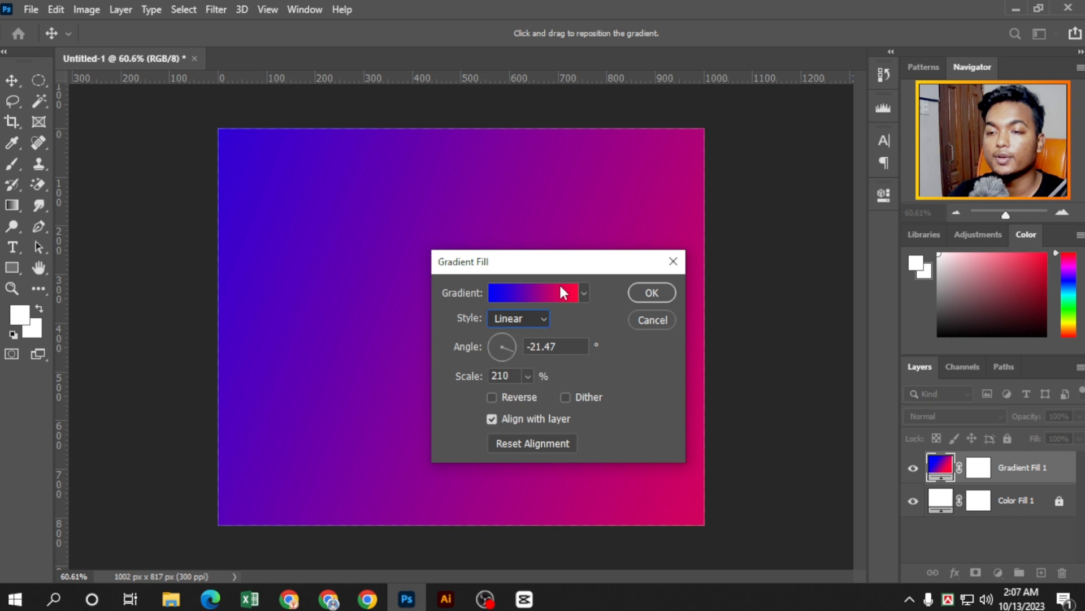
{"action": "left_click", "coordinate": [656, 319]}
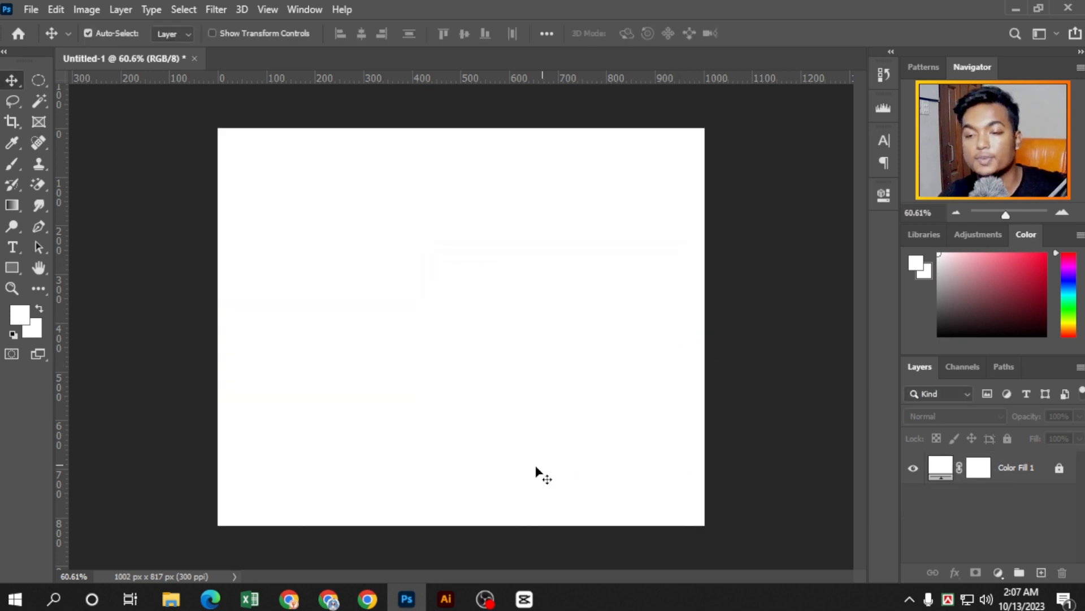
Add a new empty layer and load the Foreground to Transparent preset from Basics for the Gradient tool
{"action": "left_click", "coordinate": [11, 210]}
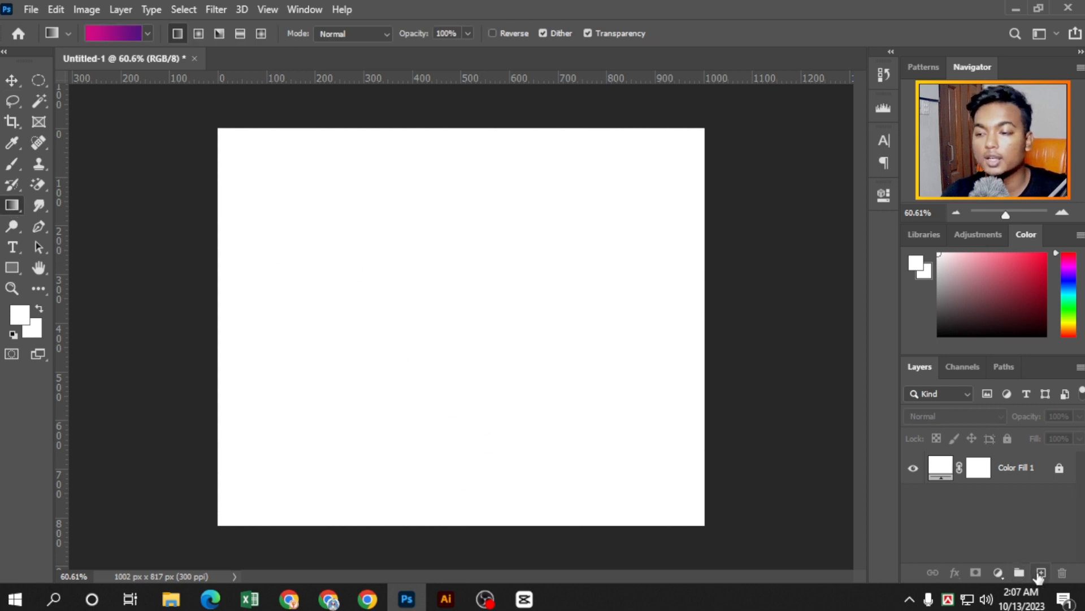
{"action": "left_click", "coordinate": [1040, 573]}
{"action": "left_click", "coordinate": [123, 35]}
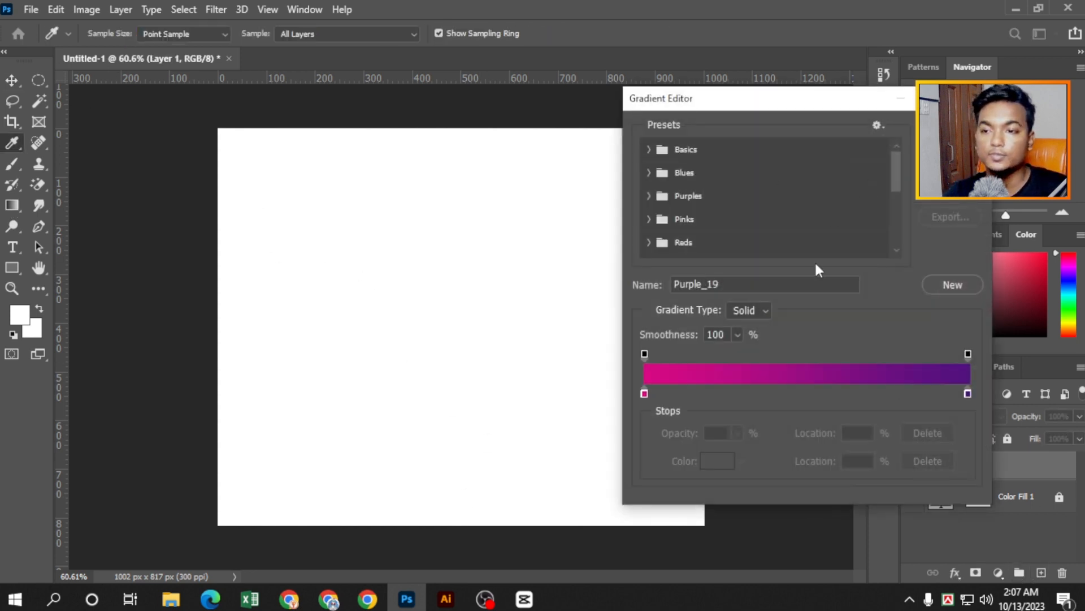
{"action": "left_click", "coordinate": [649, 149]}
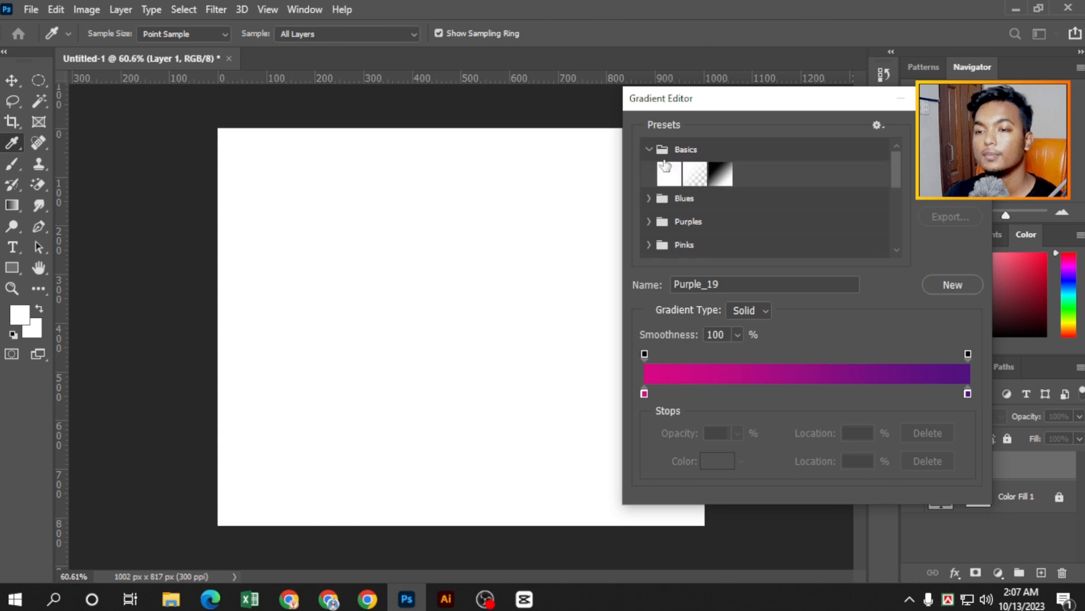
{"action": "left_click", "coordinate": [694, 174]}
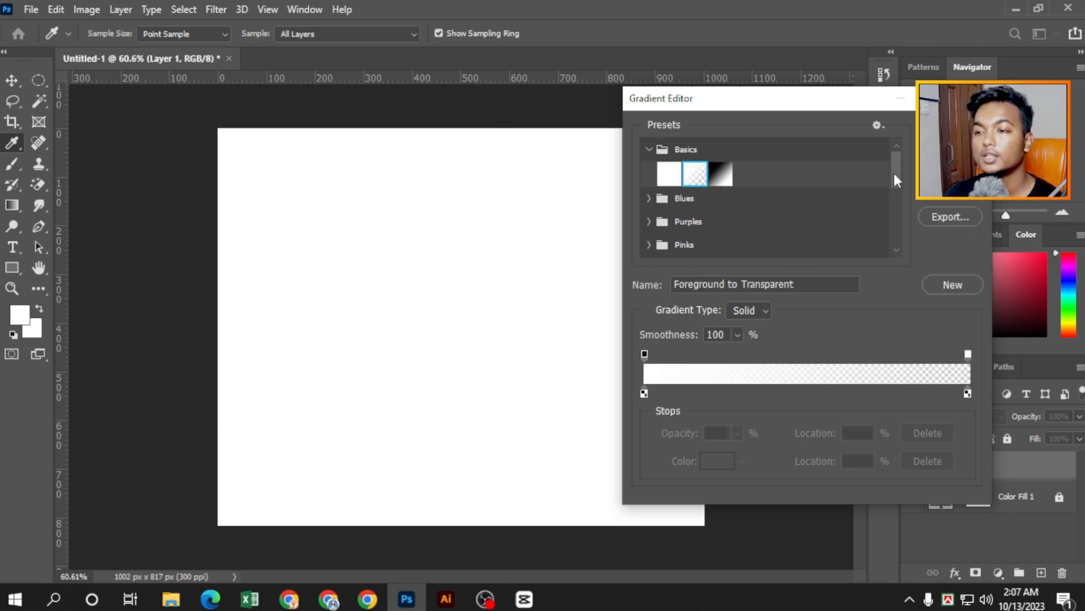
Recolour the gradient's start stop to red ff0000 and accept the red-to-transparent gradient
{"action": "left_click", "coordinate": [644, 393]}
{"action": "left_click", "coordinate": [717, 461]}
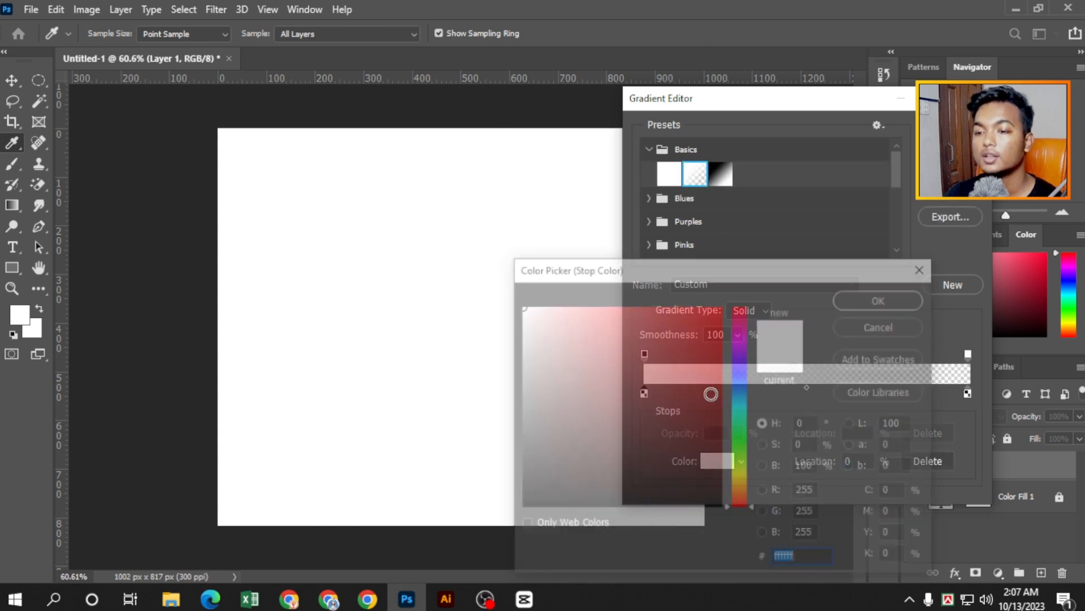
{"action": "type", "text": "ff0000"}
{"action": "left_click", "coordinate": [852, 302]}
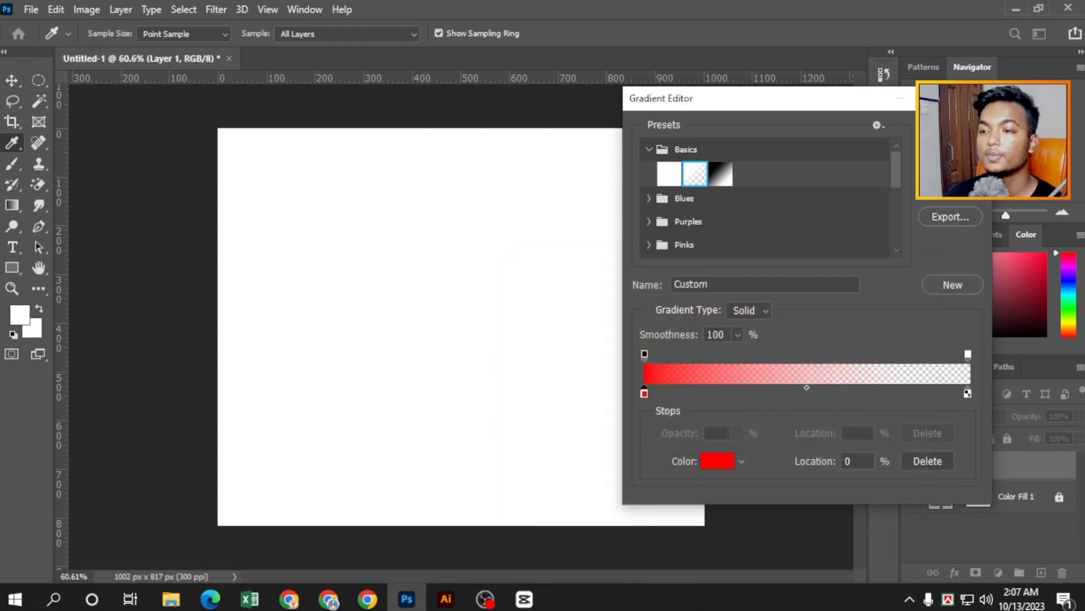
{"action": "key", "text": "Return"}
Draw red-to-transparent linear gradients upward from the canvas's bottom edge on the new layer
{"action": "left_click_drag", "start_coordinate": [446, 562], "coordinate": [447, 271]}
{"action": "left_click_drag", "start_coordinate": [521, 545], "coordinate": [559, 195]}
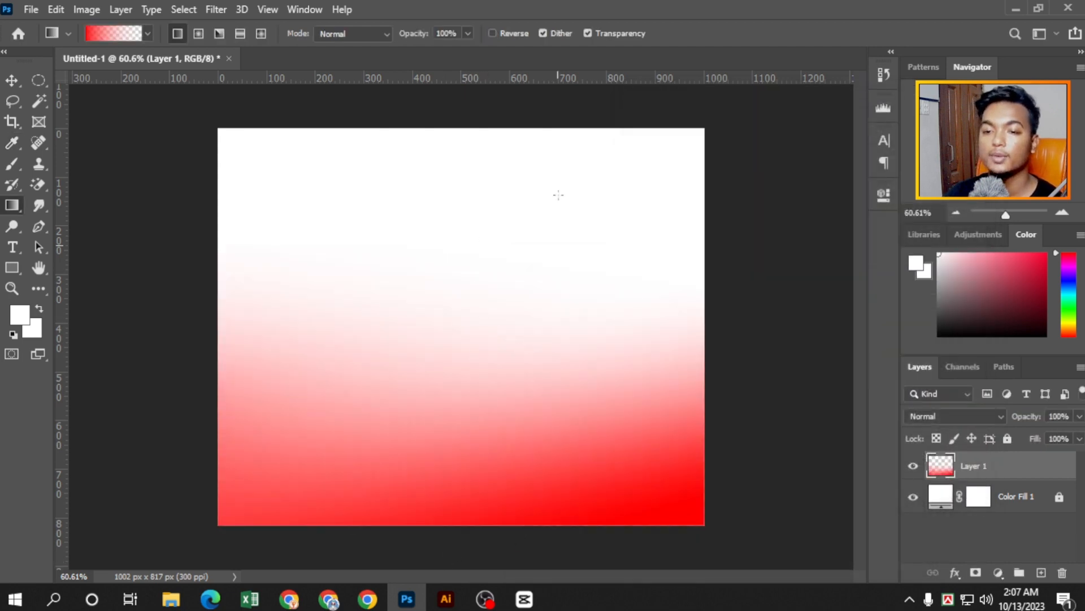
{"action": "left_click_drag", "start_coordinate": [466, 530], "coordinate": [476, 272]}
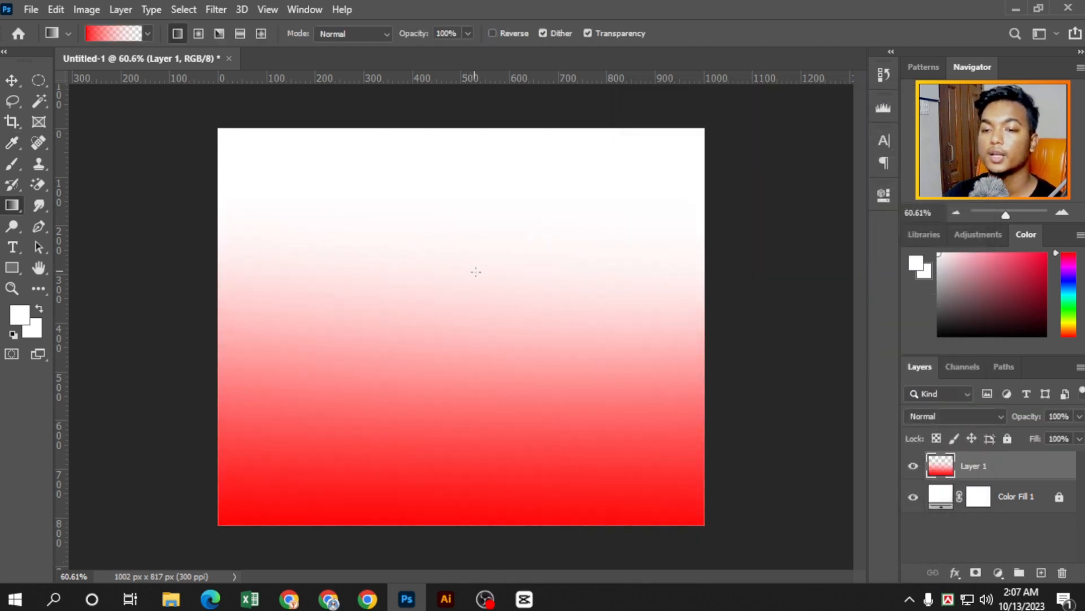
Draw a dark green rectangle about 622 by 502 px mid-canvas, on a layer below the red gradient
{"action": "left_click", "coordinate": [1001, 504]}
{"action": "left_click", "coordinate": [1042, 572]}
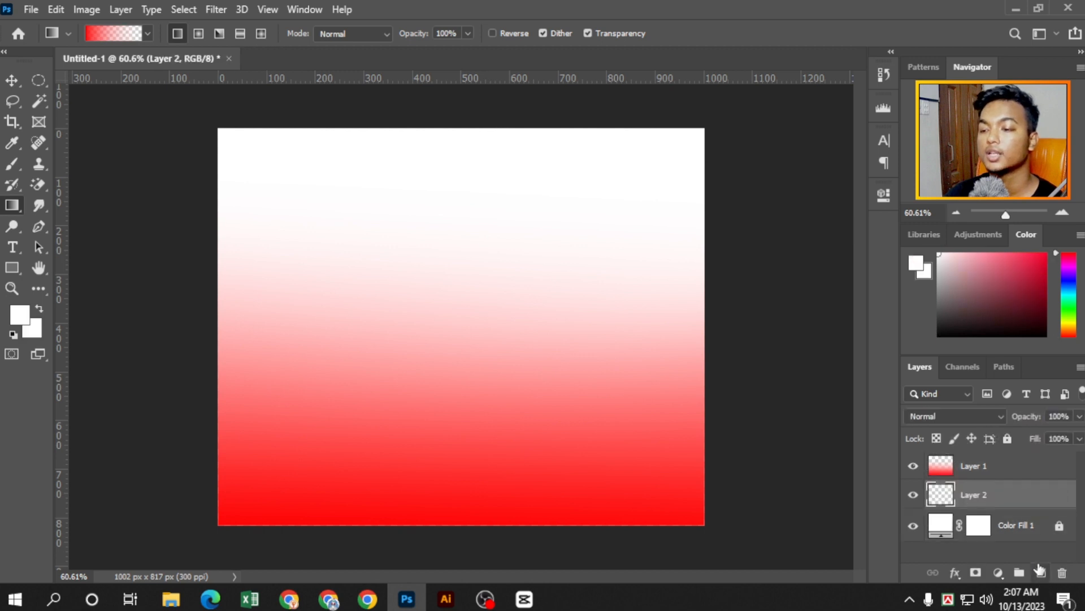
{"action": "left_click", "coordinate": [17, 269]}
{"action": "left_click_drag", "start_coordinate": [308, 212], "coordinate": [610, 456]}
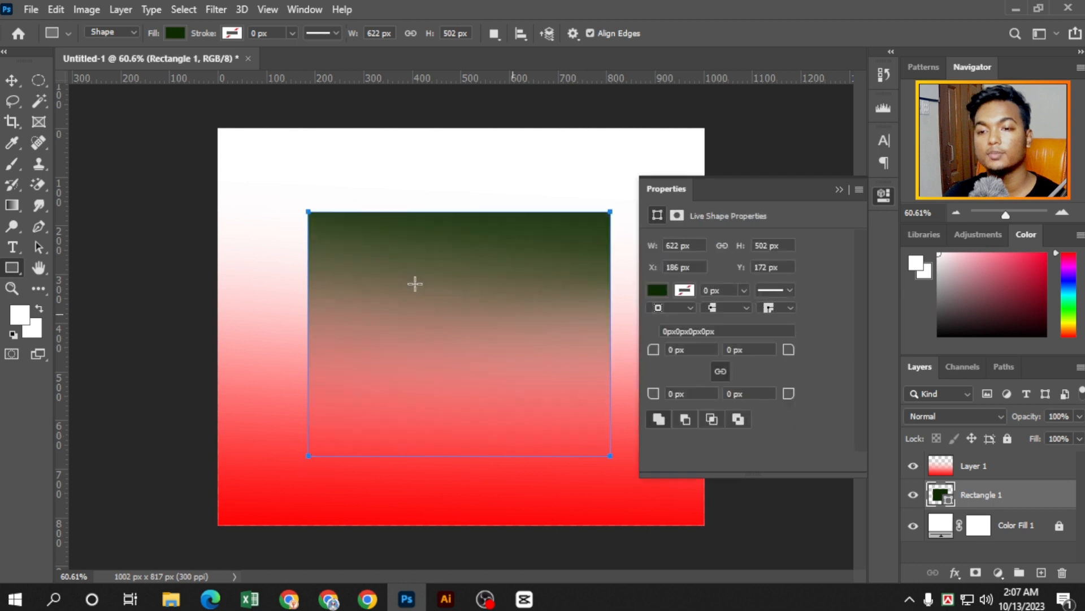
Select the red gradient layer on the canvas with the Move tool and collapse its properties
{"action": "left_click", "coordinate": [13, 81]}
{"action": "mouse_move", "coordinate": [537, 274]}
{"action": "left_mouse_down"}
{"action": "mouse_move", "coordinate": [499, 211]}
{"action": "mouse_move", "coordinate": [514, 266]}
{"action": "mouse_move", "coordinate": [536, 277]}
{"action": "left_mouse_up"}
{"action": "left_click_drag", "start_coordinate": [567, 442], "coordinate": [569, 436]}
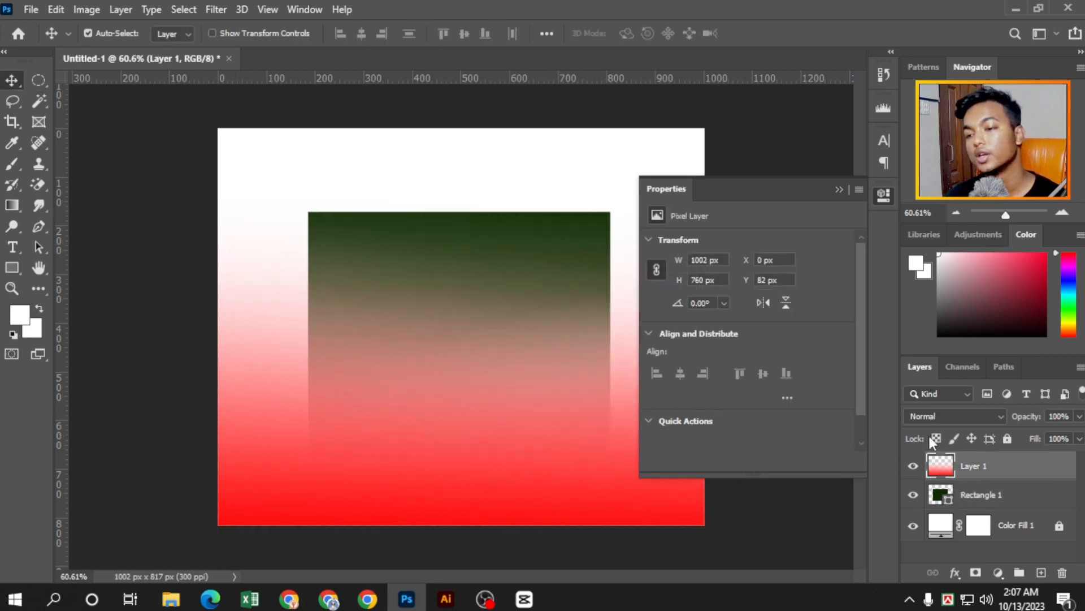
{"action": "left_click", "coordinate": [840, 189]}
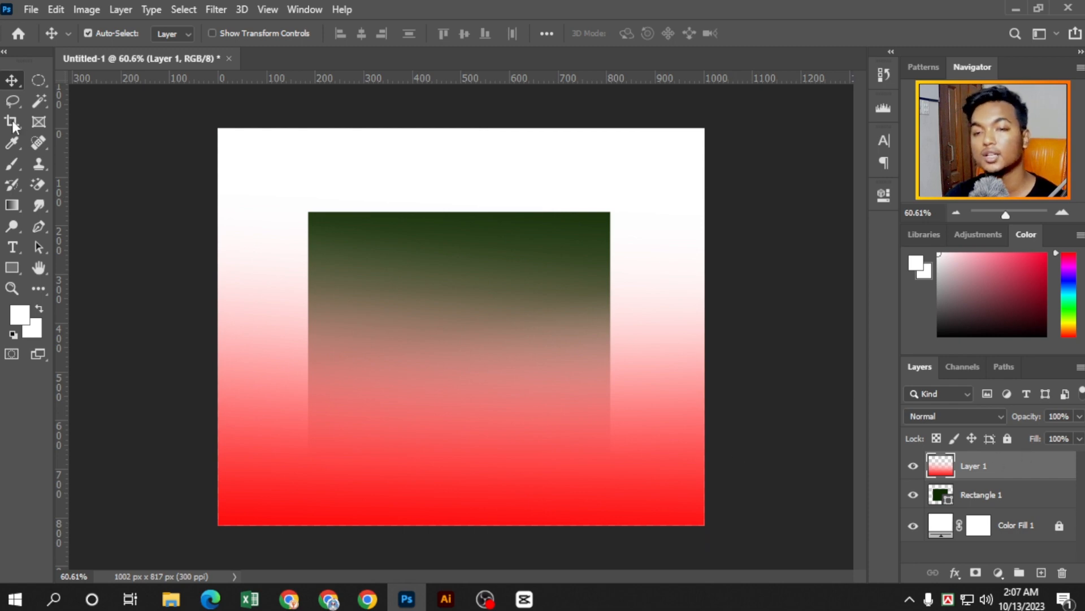
Recolour the Gradient tool's start stop to yellow and accept the yellow-to-transparent gradient
{"action": "left_click", "coordinate": [14, 207]}
{"action": "left_click", "coordinate": [97, 32]}
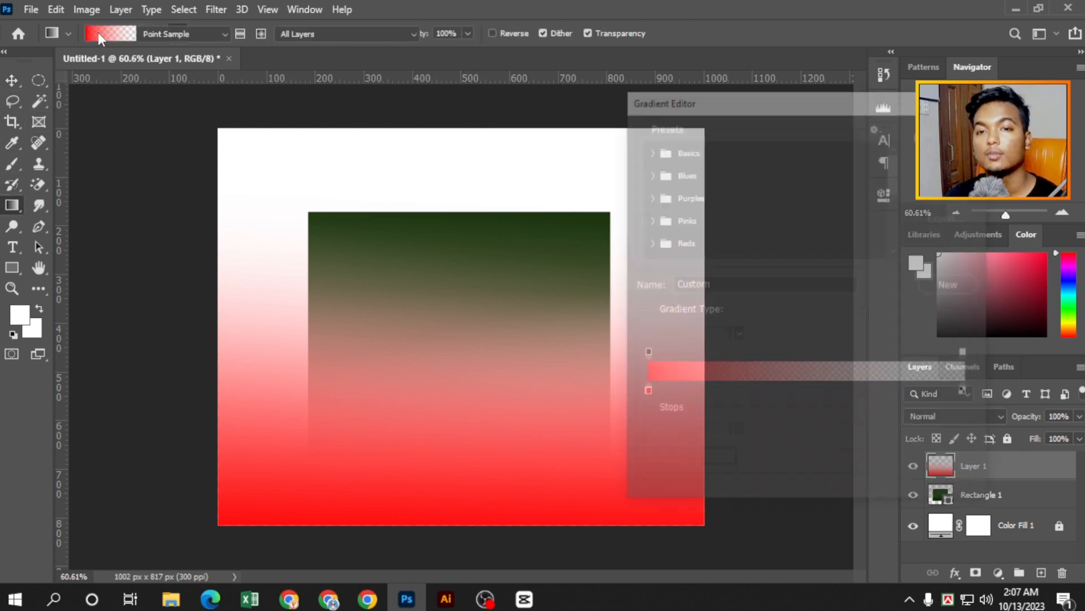
{"action": "left_click", "coordinate": [644, 393]}
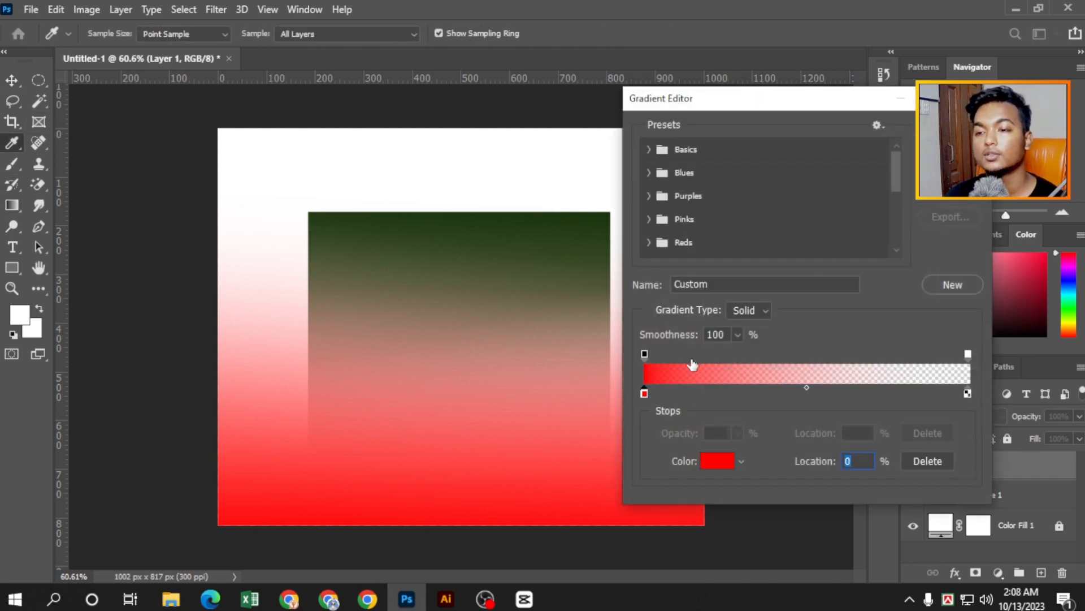
{"action": "left_click", "coordinate": [721, 467]}
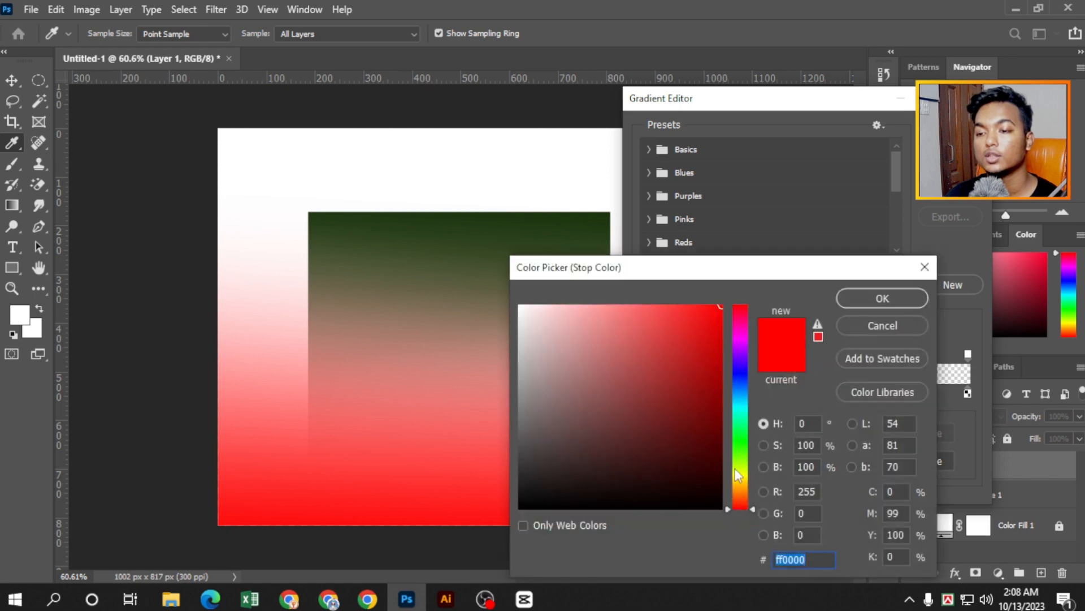
{"action": "left_click_drag", "start_coordinate": [738, 475], "coordinate": [738, 479]}
{"action": "left_click", "coordinate": [883, 298]}
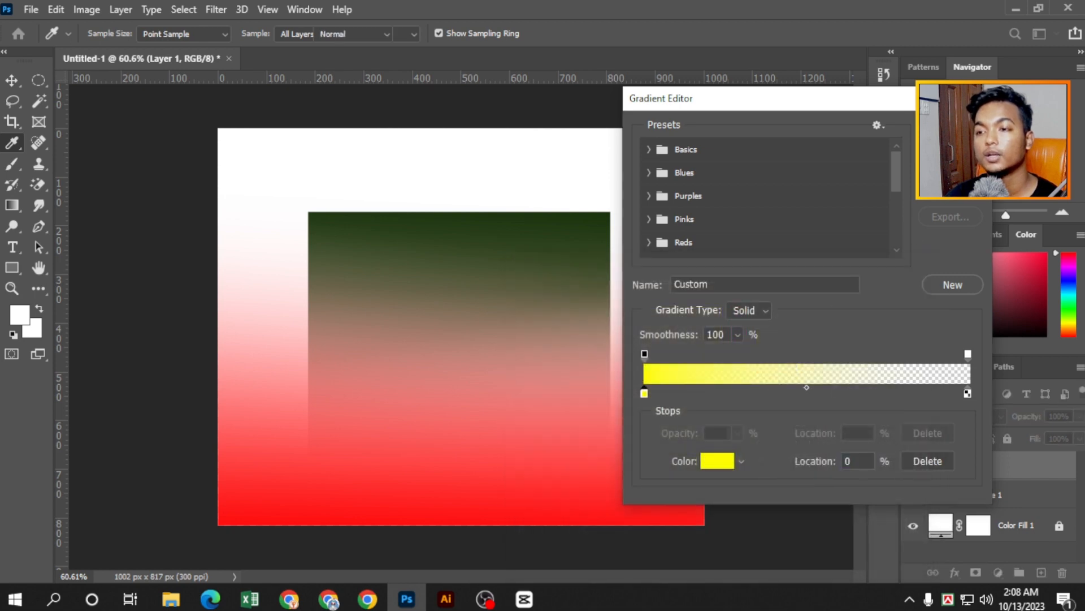
{"action": "key", "text": "Return"}
Draw several overlapping yellow-to-transparent gradients upward from the canvas's bottom edge over the red gradient
{"action": "left_click_drag", "start_coordinate": [472, 508], "coordinate": [485, 438]}
{"action": "left_click_drag", "start_coordinate": [480, 527], "coordinate": [472, 381]}
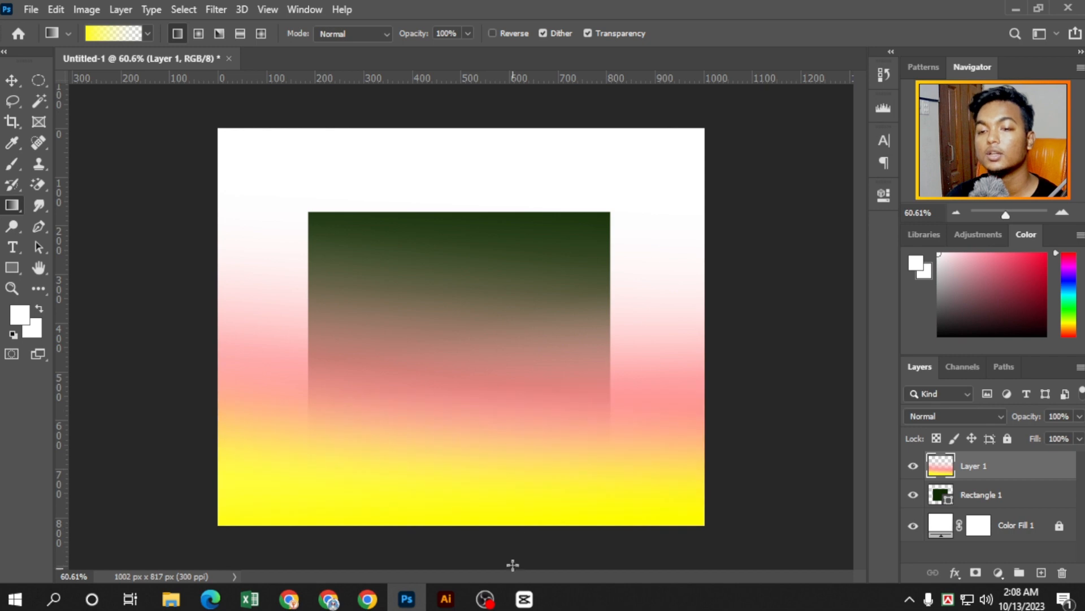
{"action": "left_click_drag", "start_coordinate": [513, 565], "coordinate": [504, 335]}
{"action": "left_click_drag", "start_coordinate": [486, 546], "coordinate": [479, 263]}
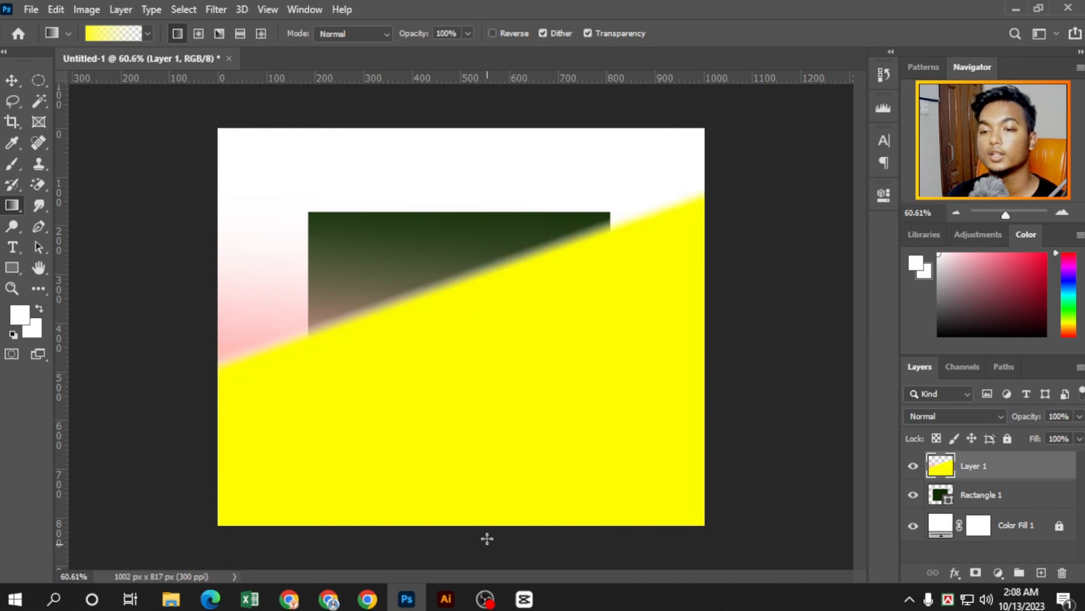
{"action": "left_click_drag", "start_coordinate": [479, 521], "coordinate": [484, 318]}
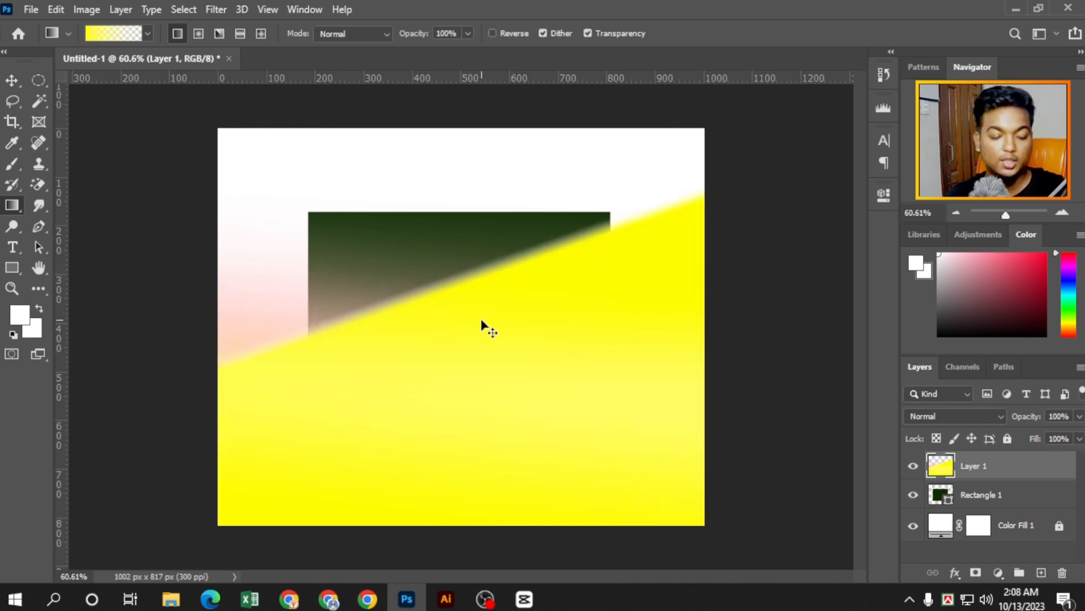
Undo the overlapping yellow gradients and redraw yellow fades upward from the canvas's lower part
{"action": "key", "text": "ctrl+z"}
{"action": "key", "text": "ctrl+z"}
{"action": "key", "text": "ctrl+z"}
{"action": "left_click_drag", "start_coordinate": [492, 537], "coordinate": [492, 339]}
{"action": "left_click_drag", "start_coordinate": [488, 381], "coordinate": [485, 344]}
Undo the yellow gradients, the green rectangle and the red gradients to empty the layer
{"action": "key", "text": "ctrl+z"}
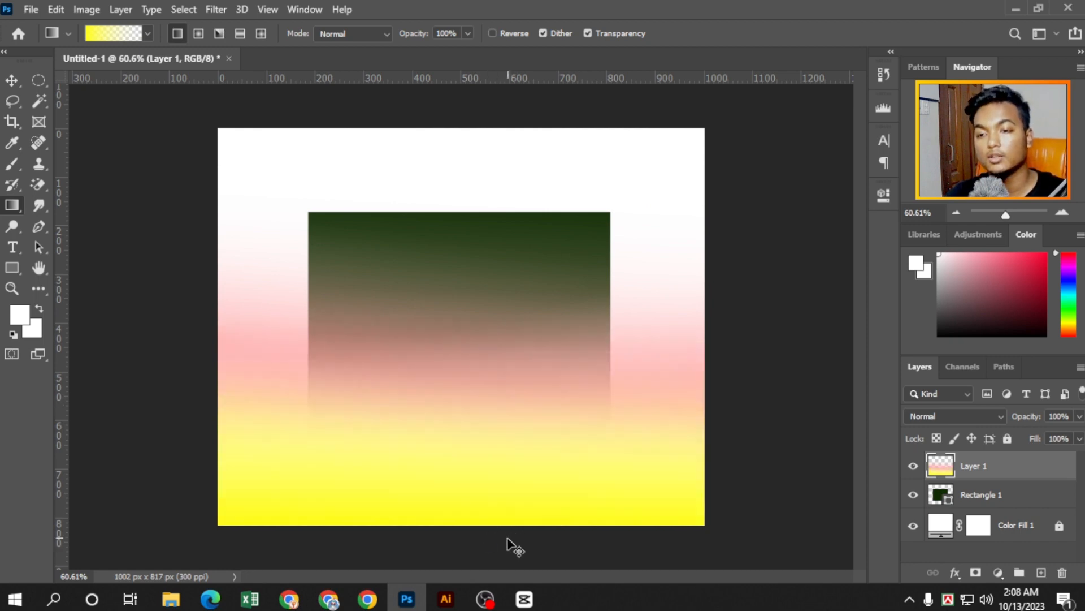
{"action": "key", "text": "ctrl+z"}
{"action": "key", "text": "ctrl+z"}
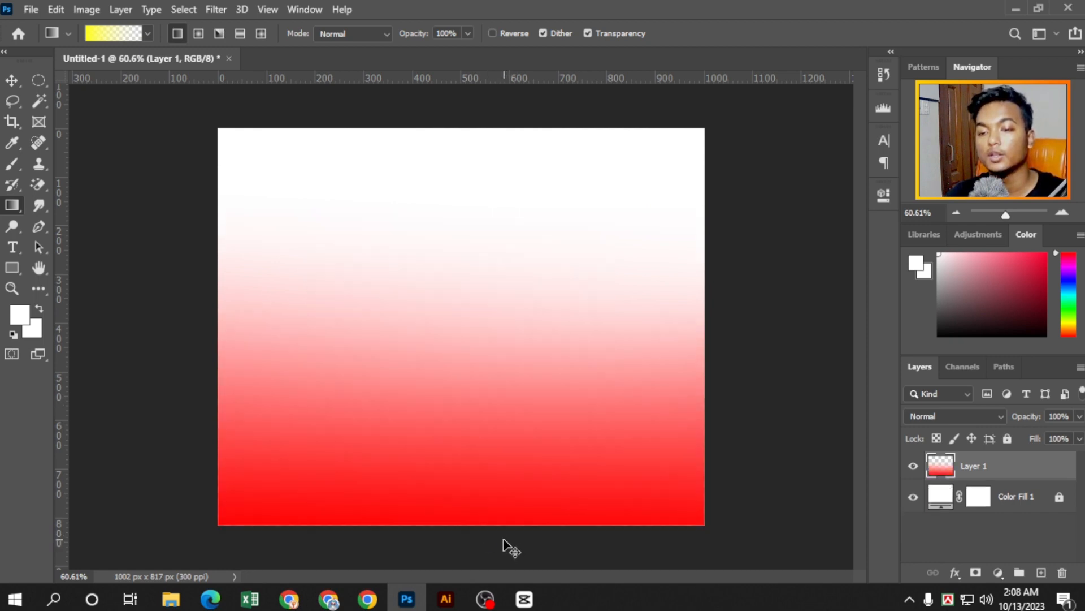
{"action": "key", "text": "ctrl+z"}
{"action": "key", "text": "ctrl+z"}
Draw two yellow-to-transparent gradients upward from the bottom edge of the empty layer, and undo both
{"action": "left_click_drag", "start_coordinate": [504, 538], "coordinate": [485, 303]}
{"action": "left_click_drag", "start_coordinate": [449, 517], "coordinate": [470, 375]}
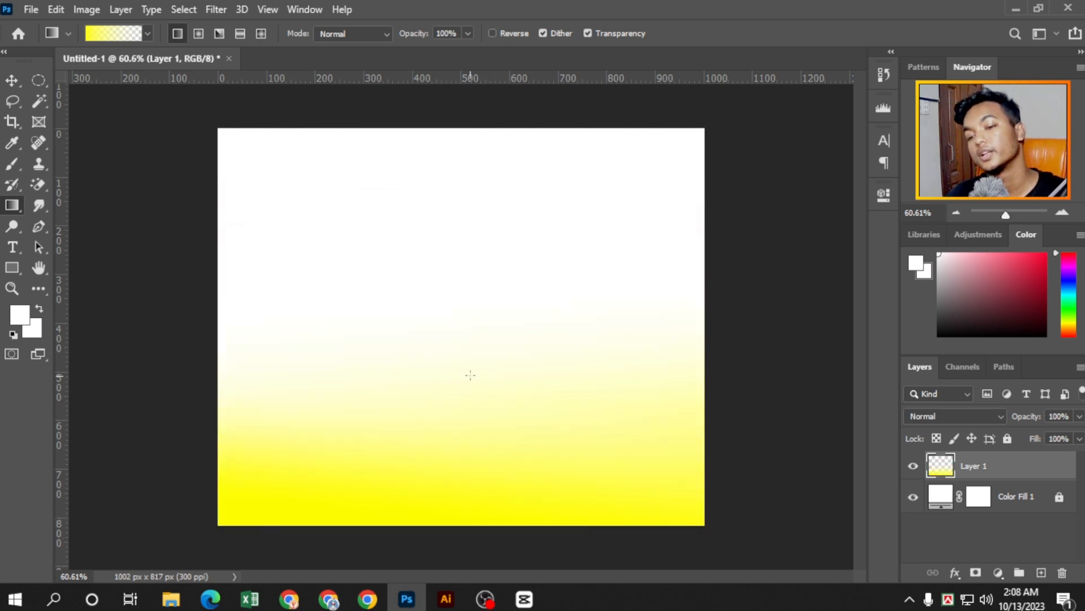
{"action": "key", "text": "ctrl+z"}
{"action": "key", "text": "ctrl+z"}
Open the gradient for editing and try the Foreground to Transparent and Black, White presets from Basics
{"action": "left_click", "coordinate": [116, 34]}
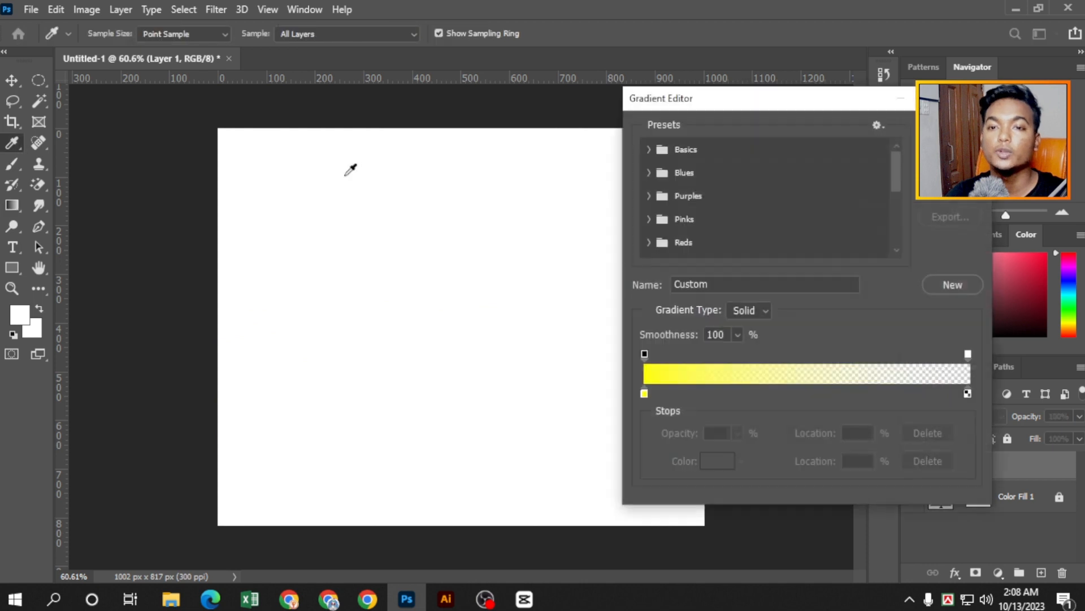
{"action": "left_click", "coordinate": [650, 151]}
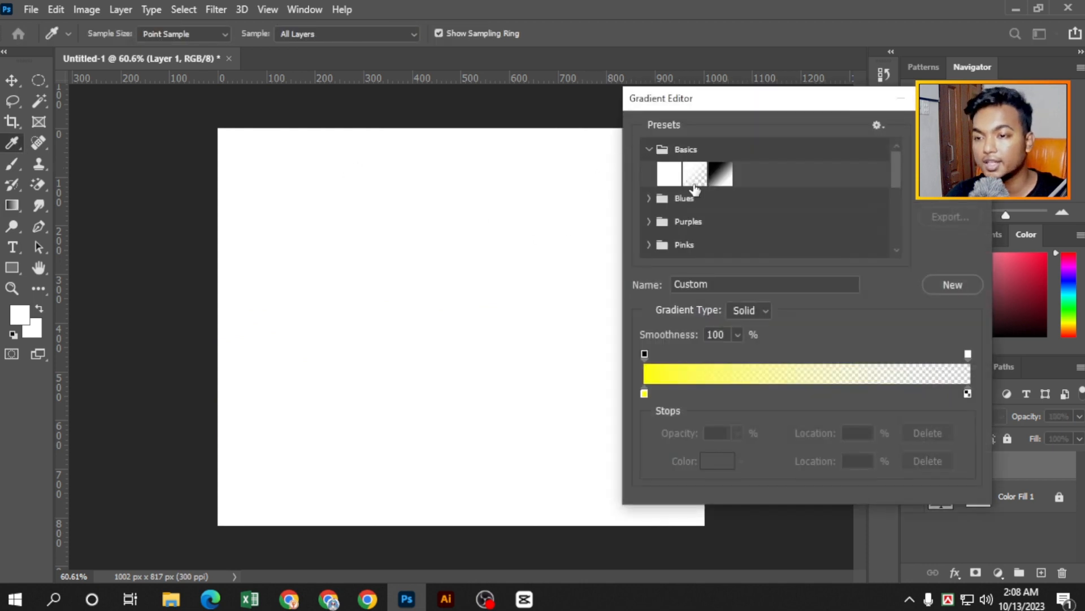
{"action": "left_click", "coordinate": [696, 179]}
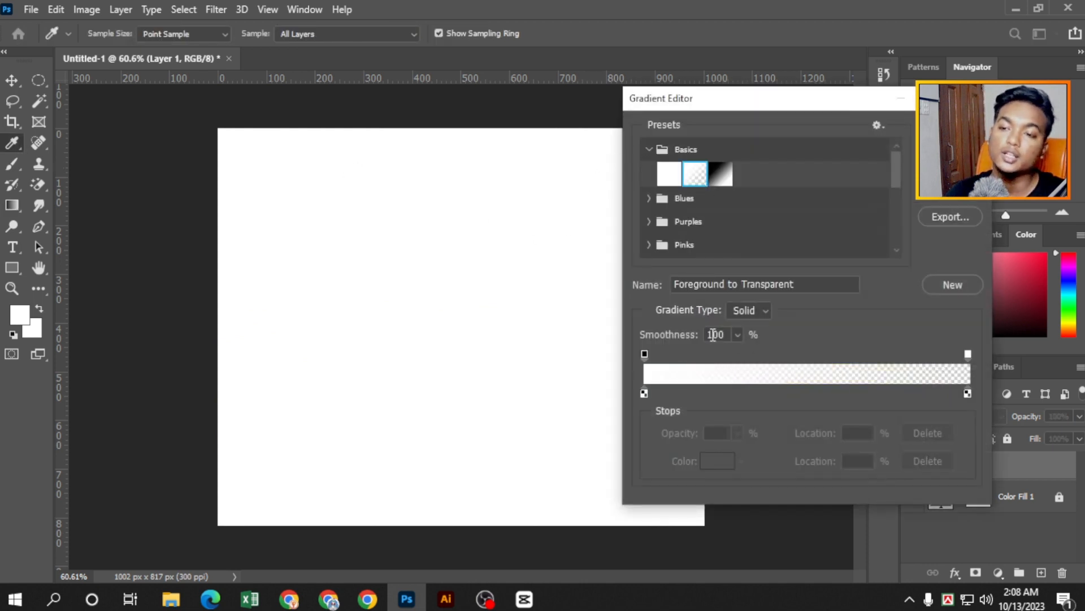
{"action": "left_click", "coordinate": [726, 177]}
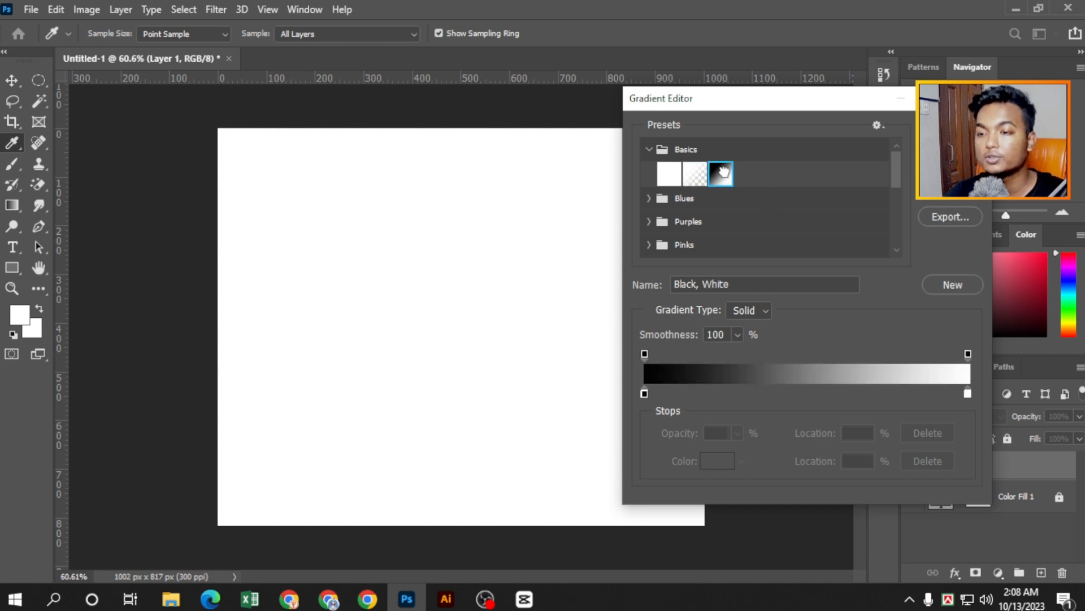
Delete the white end colour stop from the Black, White gradient and try deleting its end opacity stop
{"action": "left_click", "coordinate": [968, 393]}
{"action": "left_click", "coordinate": [938, 459]}
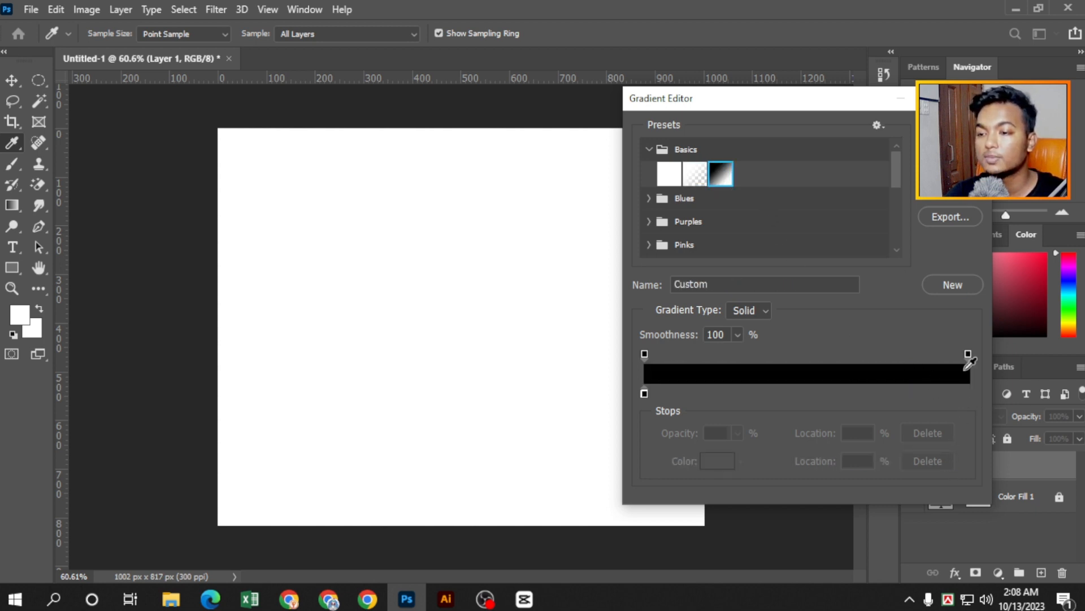
{"action": "left_click", "coordinate": [967, 354]}
{"action": "left_click", "coordinate": [928, 433]}
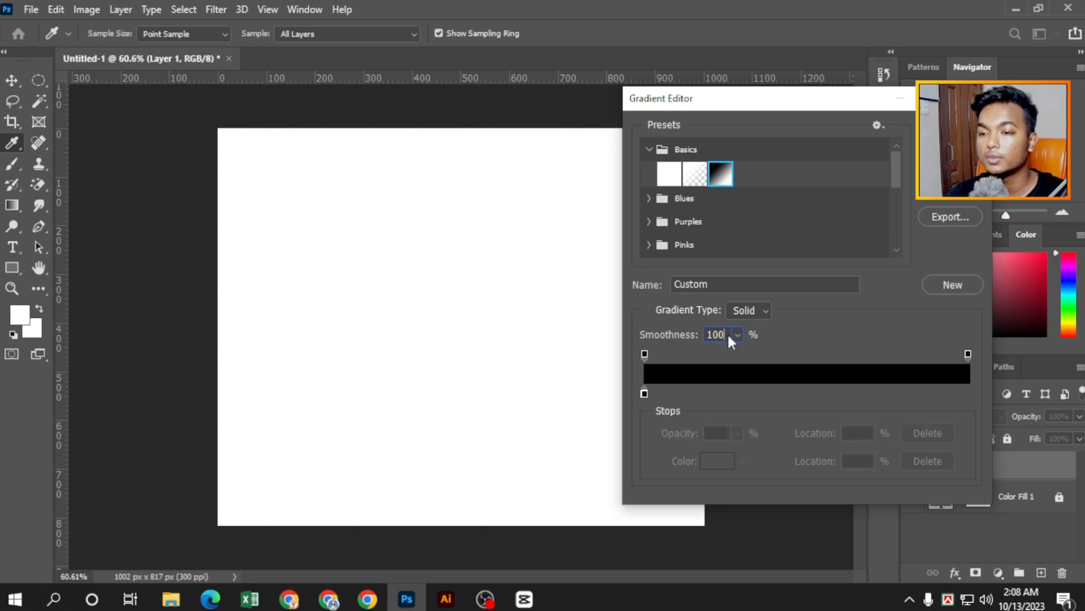
{"action": "left_click", "coordinate": [777, 308]}
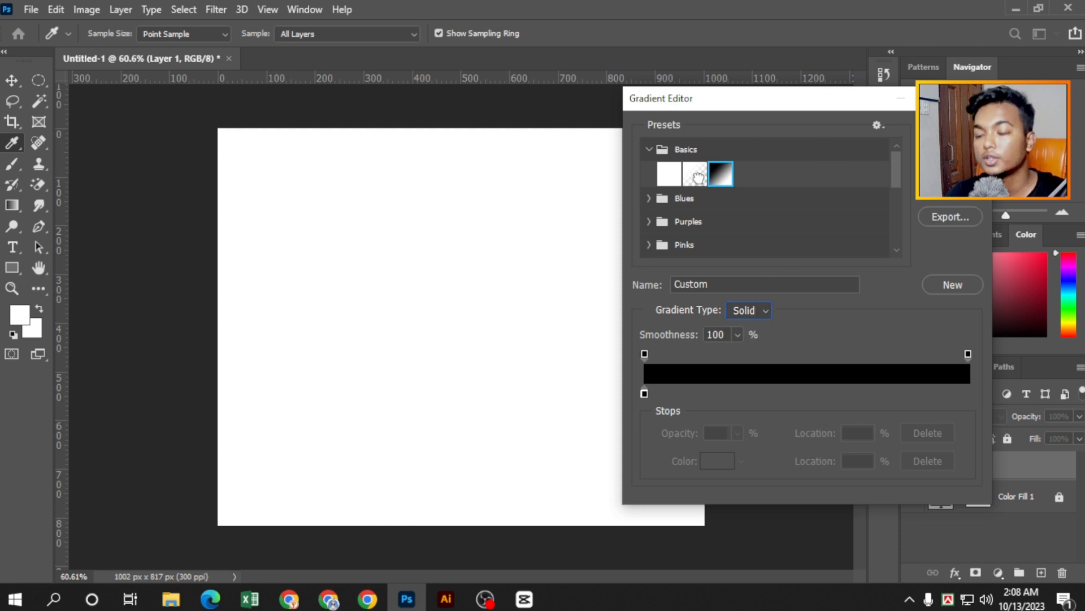
Compare the Foreground to Transparent preset with Black, White, and leave Foreground to Transparent selected
{"action": "left_click", "coordinate": [695, 173]}
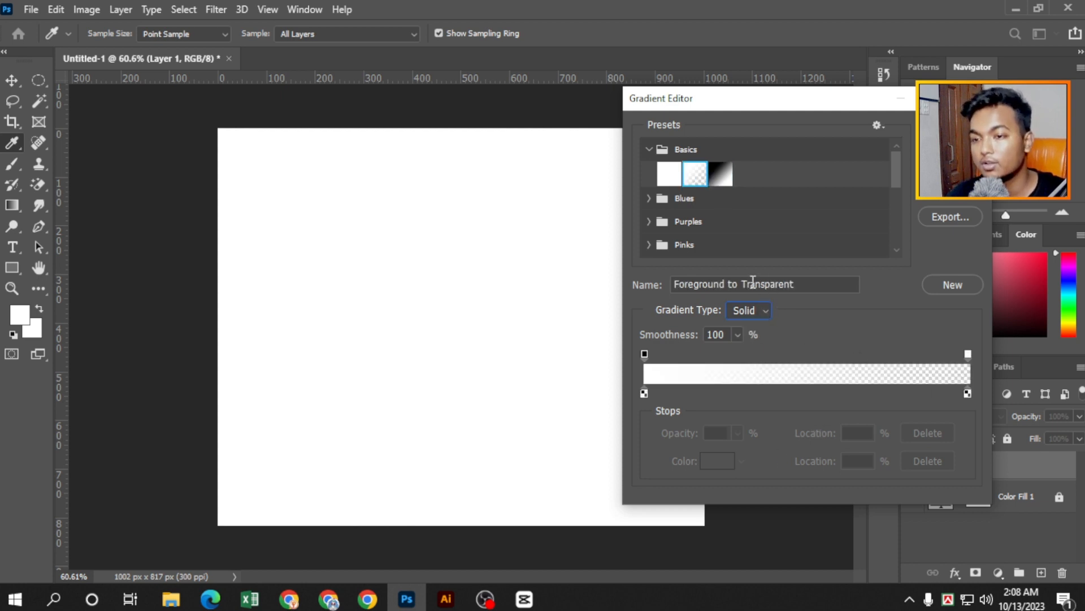
{"action": "left_click", "coordinate": [721, 174]}
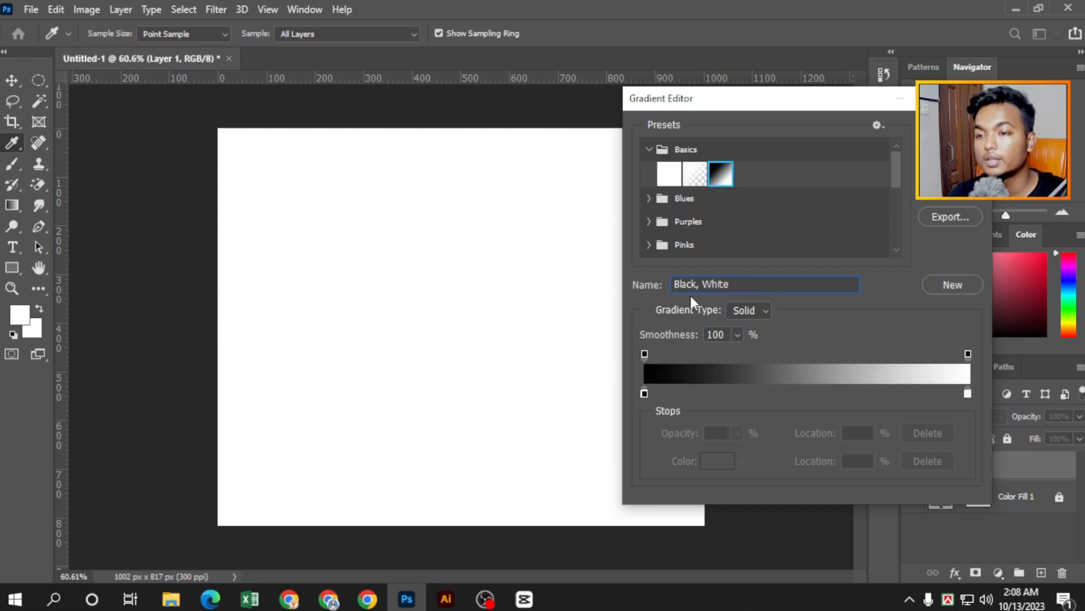
{"action": "left_click", "coordinate": [694, 175]}
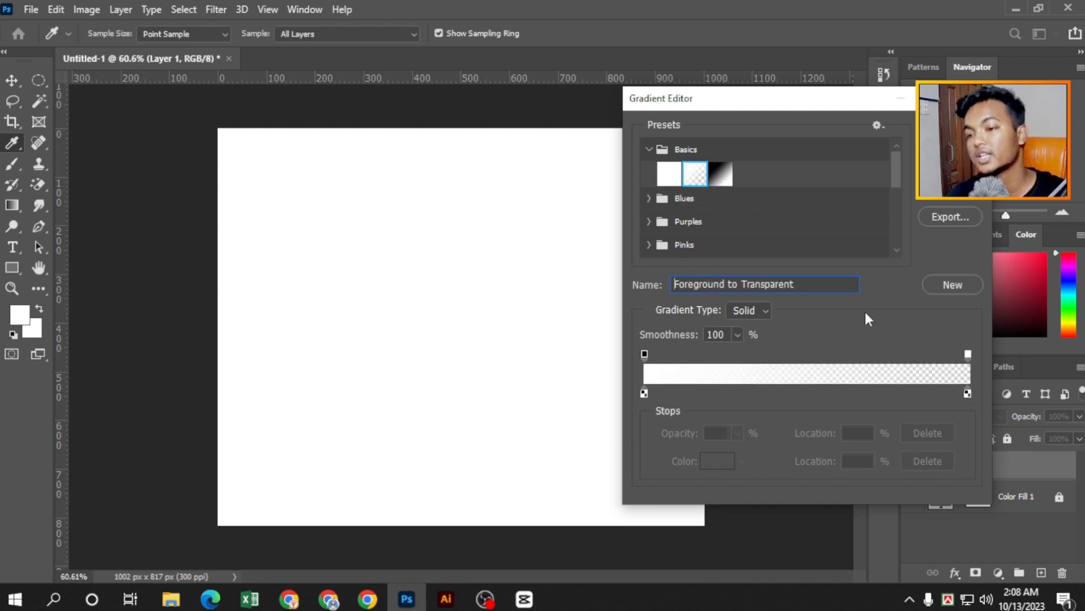
Delete the end colour stop of the Black, White preset and try deleting its end opacity stop too
{"action": "left_click", "coordinate": [719, 175]}
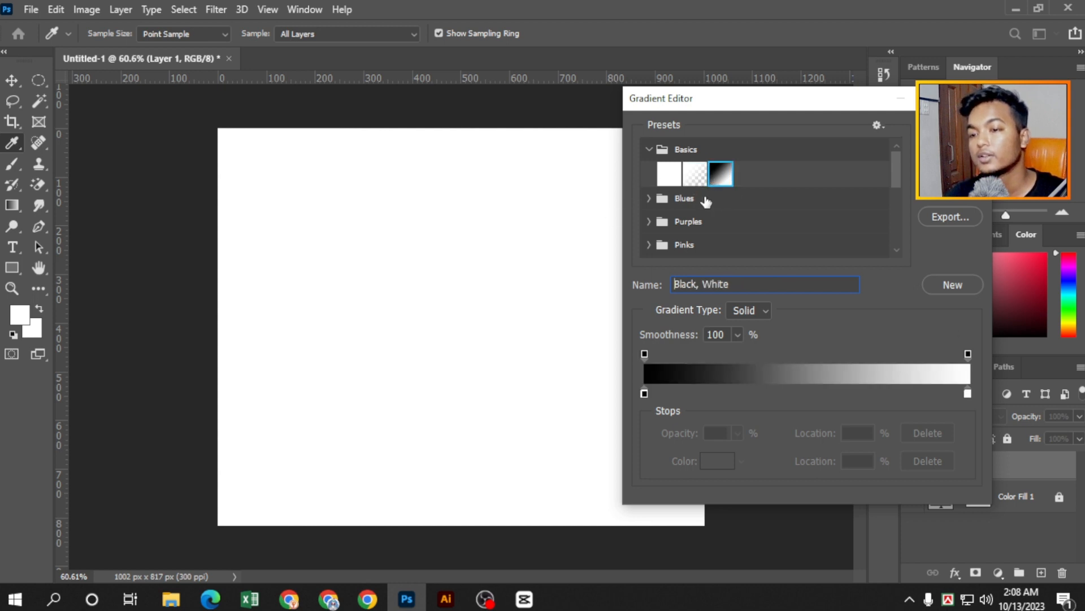
{"action": "left_click", "coordinate": [968, 393]}
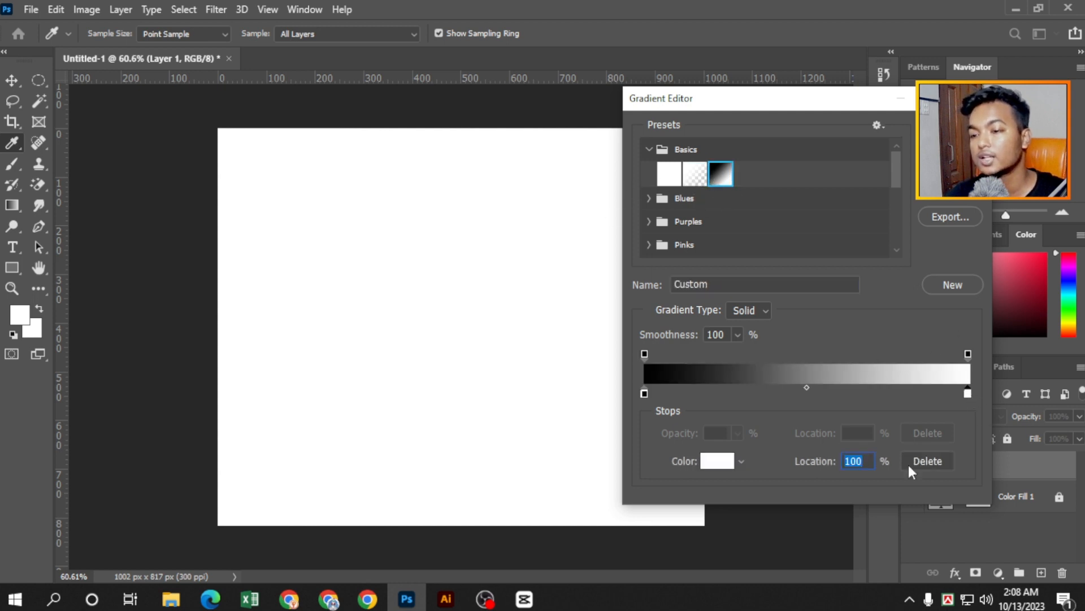
{"action": "left_click", "coordinate": [937, 469]}
{"action": "left_click", "coordinate": [968, 353]}
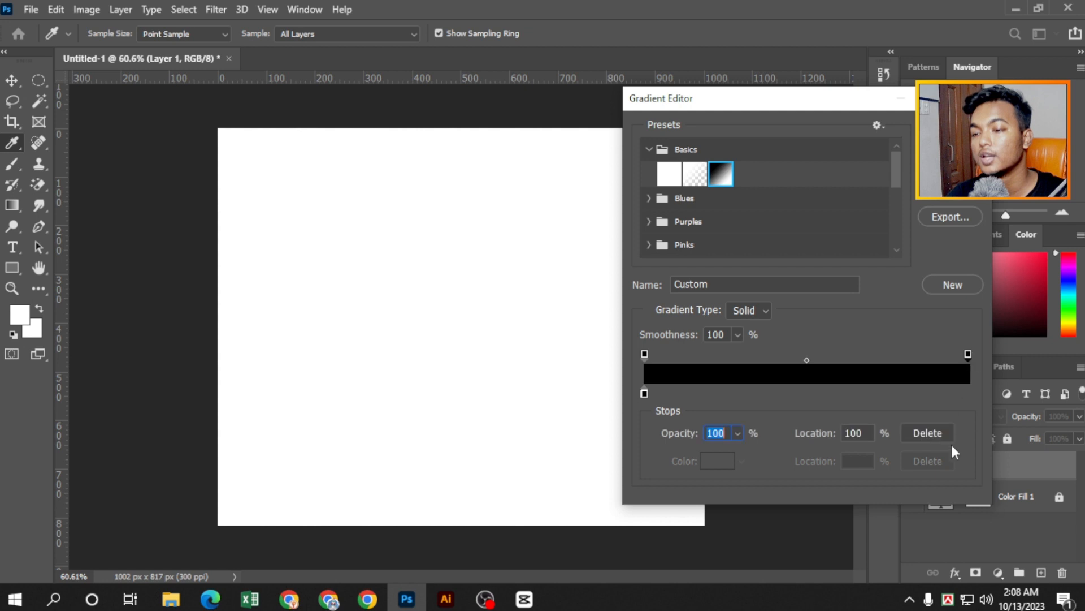
{"action": "left_click", "coordinate": [935, 434]}
Delete the end colour stop of the Foreground to Transparent preset, try deleting its end opacity stop, undo that deletion and accept the gradient
{"action": "left_click", "coordinate": [695, 175]}
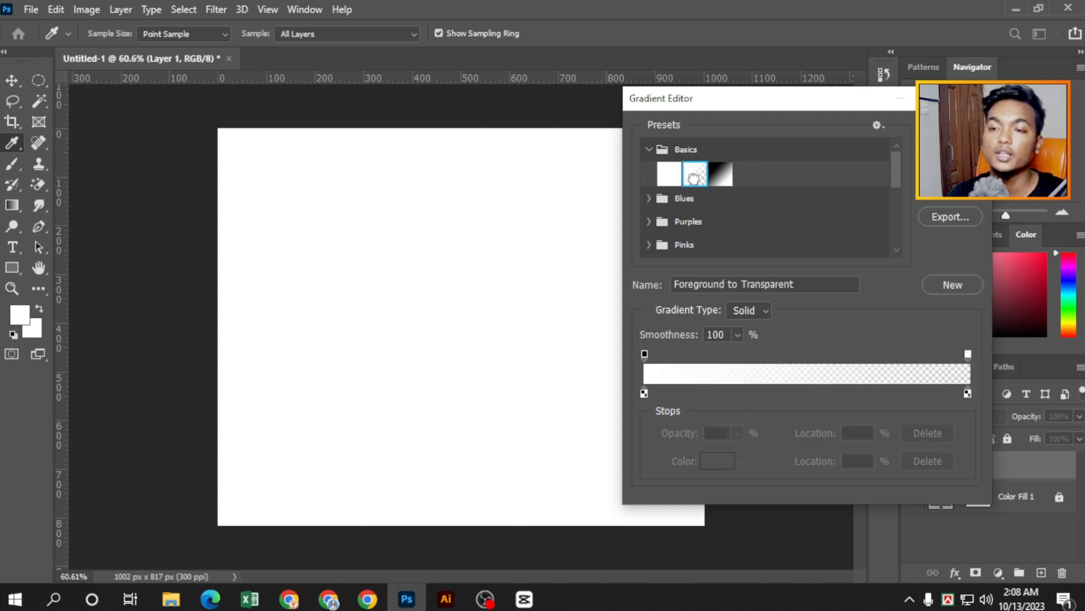
{"action": "left_click_drag", "start_coordinate": [701, 284], "coordinate": [810, 284]}
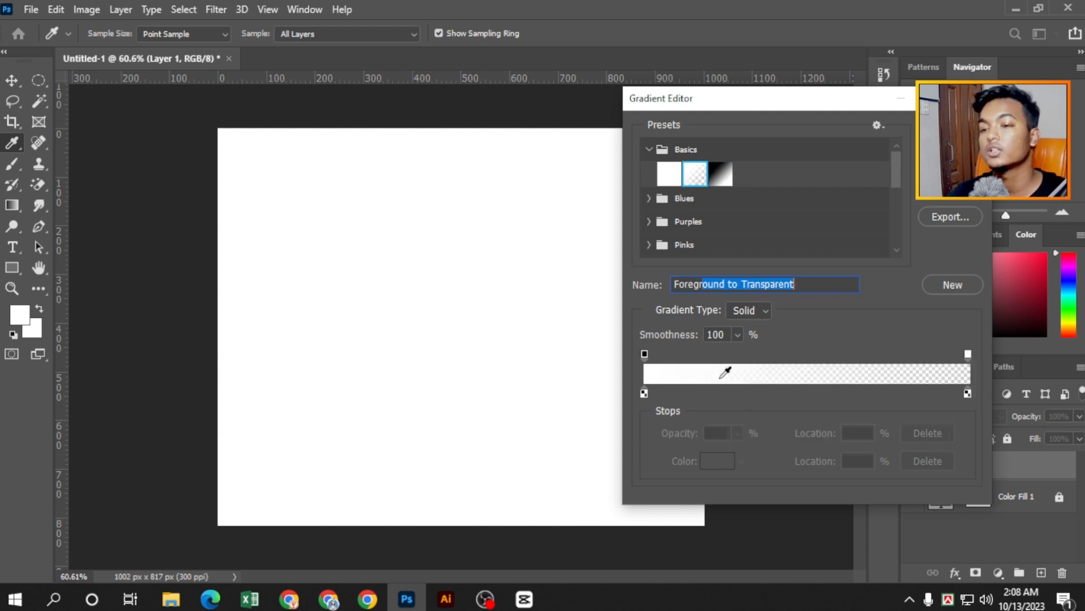
{"action": "left_click", "coordinate": [967, 393]}
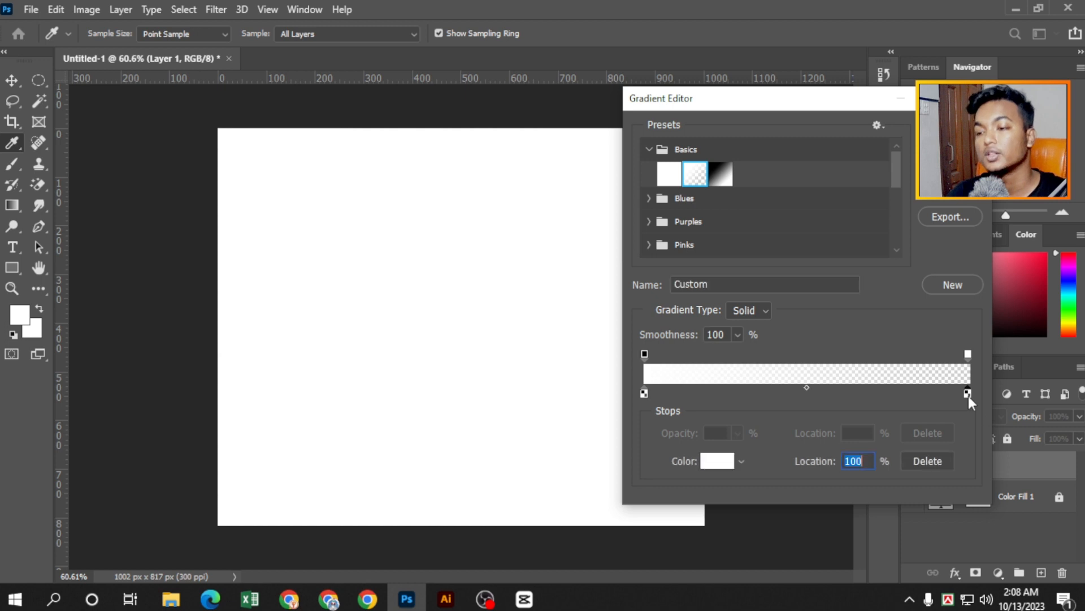
{"action": "left_click", "coordinate": [944, 460]}
{"action": "left_click", "coordinate": [968, 354]}
{"action": "left_click", "coordinate": [928, 433]}
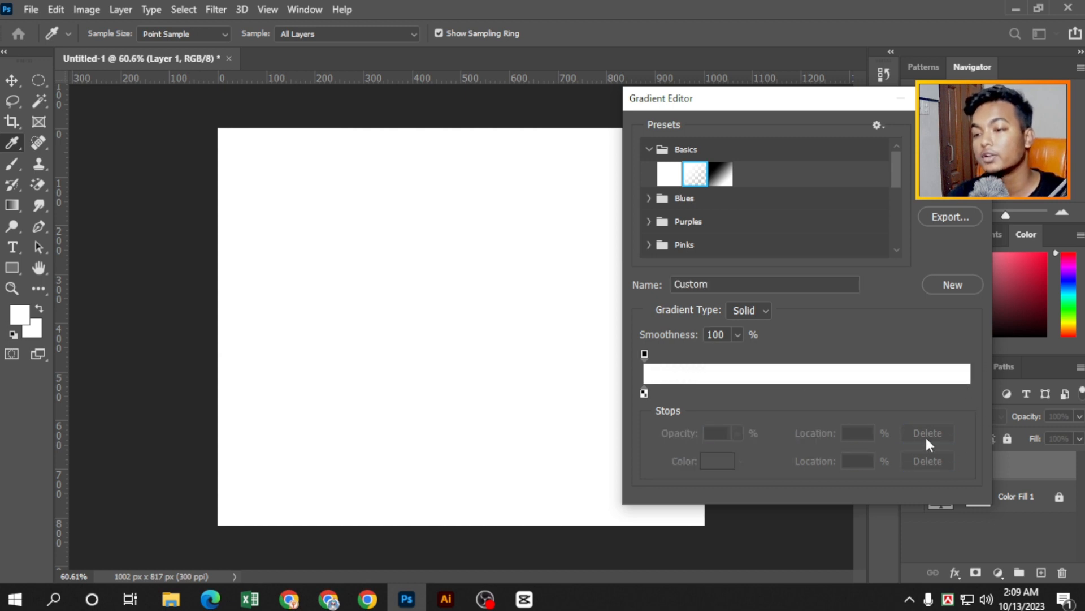
{"action": "key", "text": "ctrl+z"}
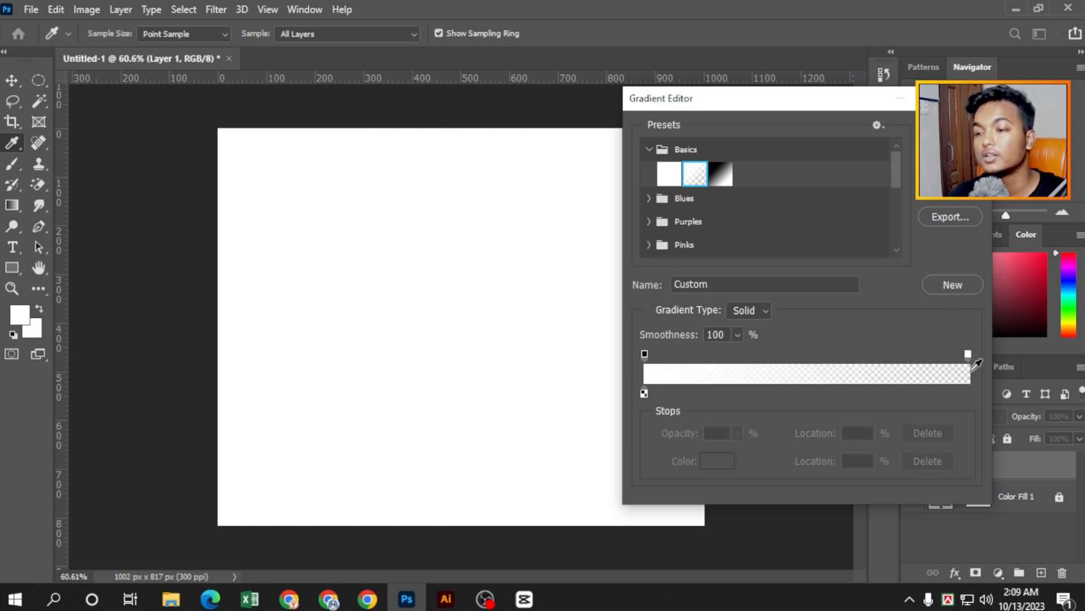
{"action": "key", "text": "Return"}
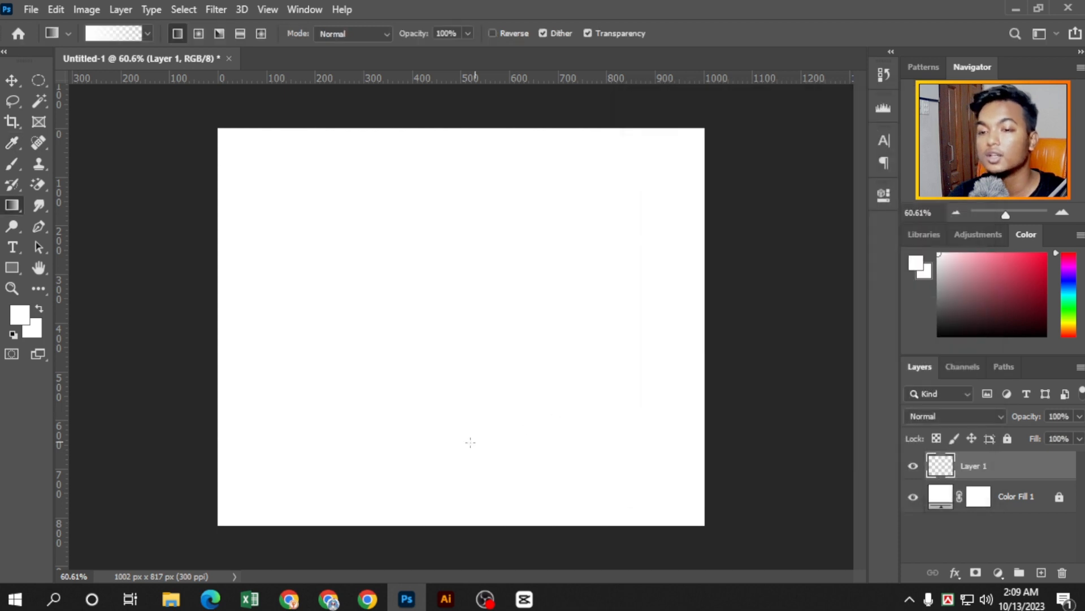
Change the start colour stop of the white-to-transparent gradient to red and accept the gradient
{"action": "left_click", "coordinate": [140, 35]}
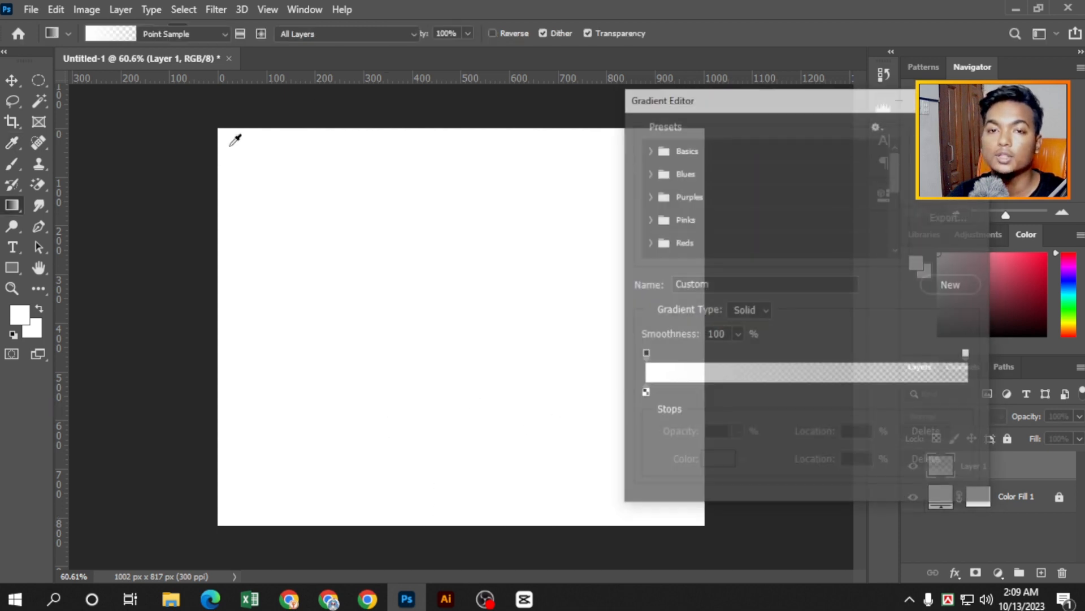
{"action": "left_click", "coordinate": [644, 393]}
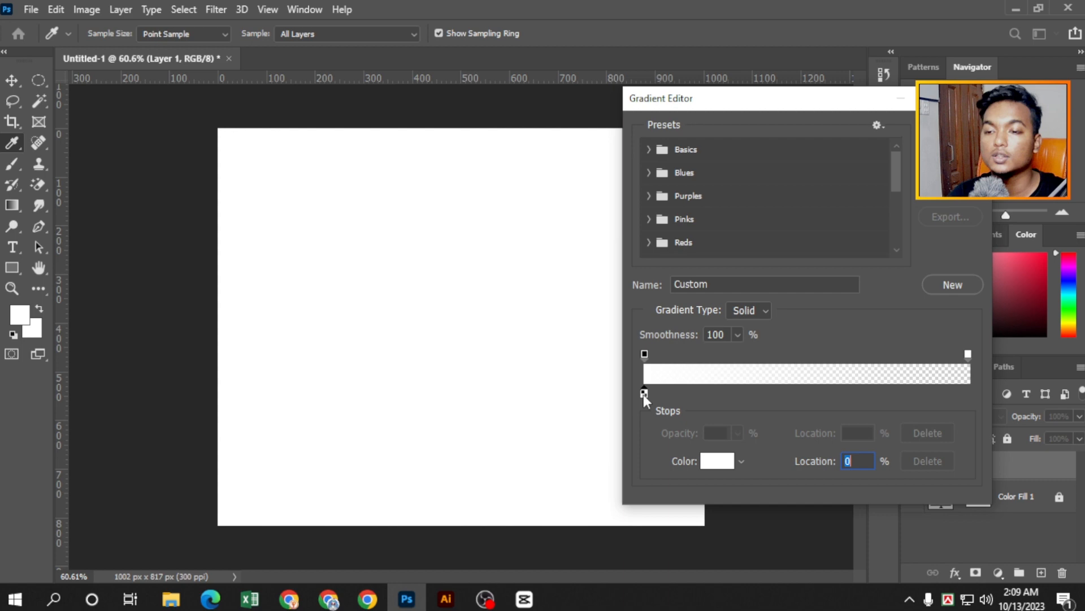
{"action": "left_click", "coordinate": [717, 460]}
{"action": "left_click", "coordinate": [705, 311]}
{"action": "left_click", "coordinate": [850, 299]}
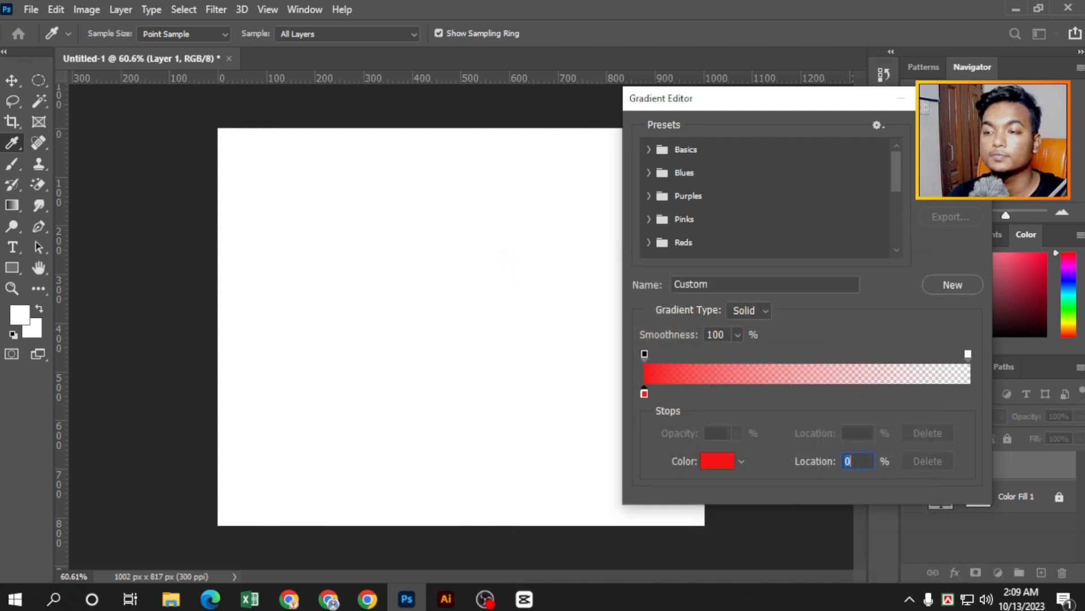
{"action": "left_click", "coordinate": [951, 129]}
Draw a diagonal and two upward red-to-transparent gradients over one another on Layer 1, and undo all three
{"action": "left_click_drag", "start_coordinate": [575, 424], "coordinate": [624, 355]}
{"action": "left_click_drag", "start_coordinate": [523, 526], "coordinate": [509, 365]}
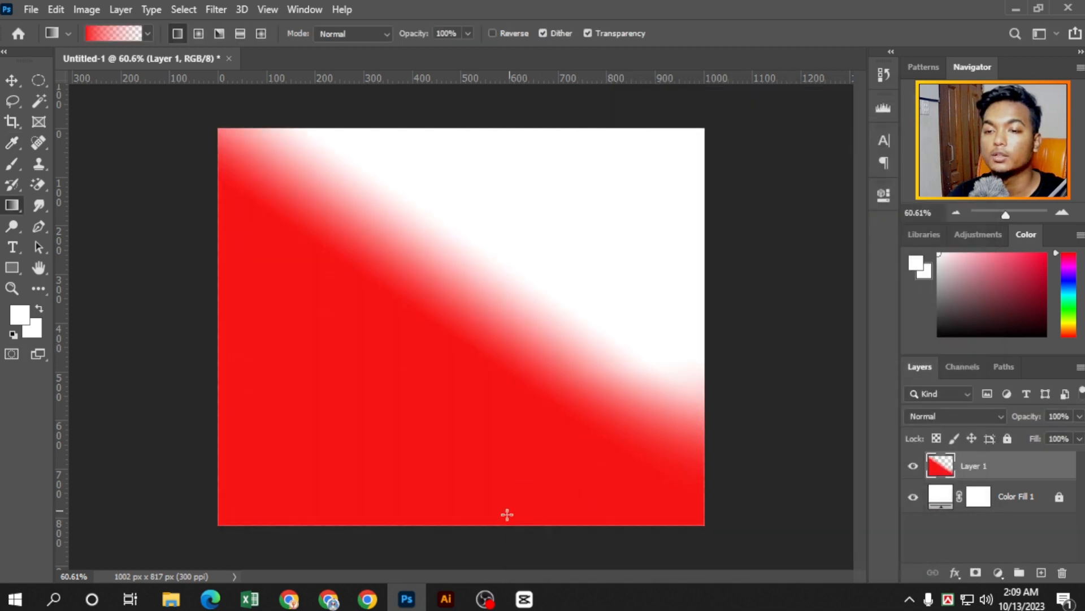
{"action": "left_click_drag", "start_coordinate": [493, 541], "coordinate": [520, 380]}
{"action": "key", "text": "ctrl+z"}
{"action": "key", "text": "ctrl+z"}
{"action": "key", "text": "ctrl+z"}
Draw a short and a taller red-to-transparent gradient upward from below the canvas, undoing each one
{"action": "left_click_drag", "start_coordinate": [492, 550], "coordinate": [507, 429]}
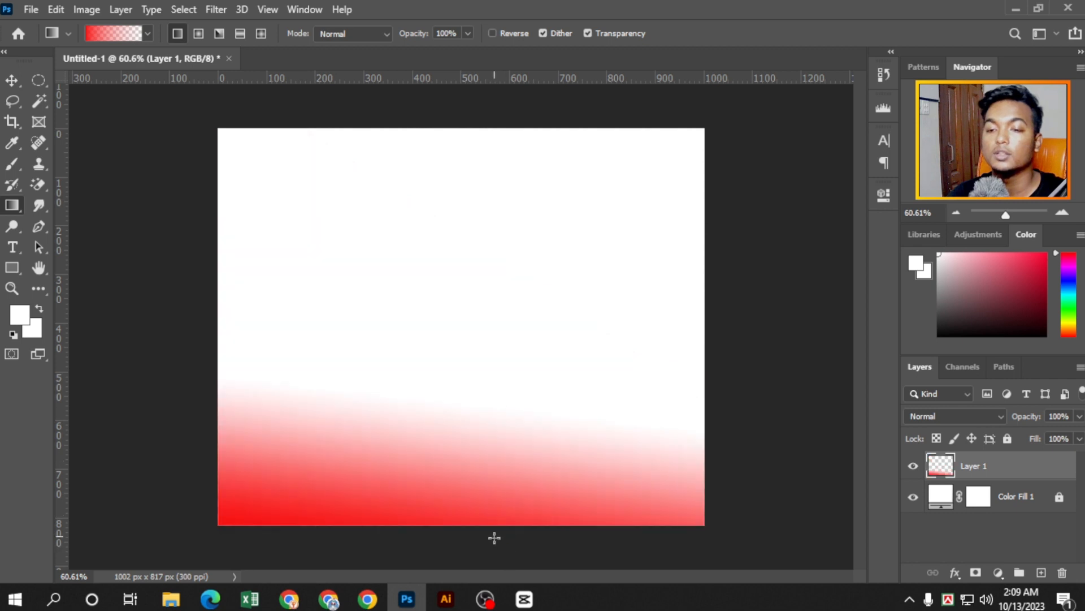
{"action": "key", "text": "ctrl+z"}
{"action": "left_click_drag", "start_coordinate": [492, 551], "coordinate": [501, 308]}
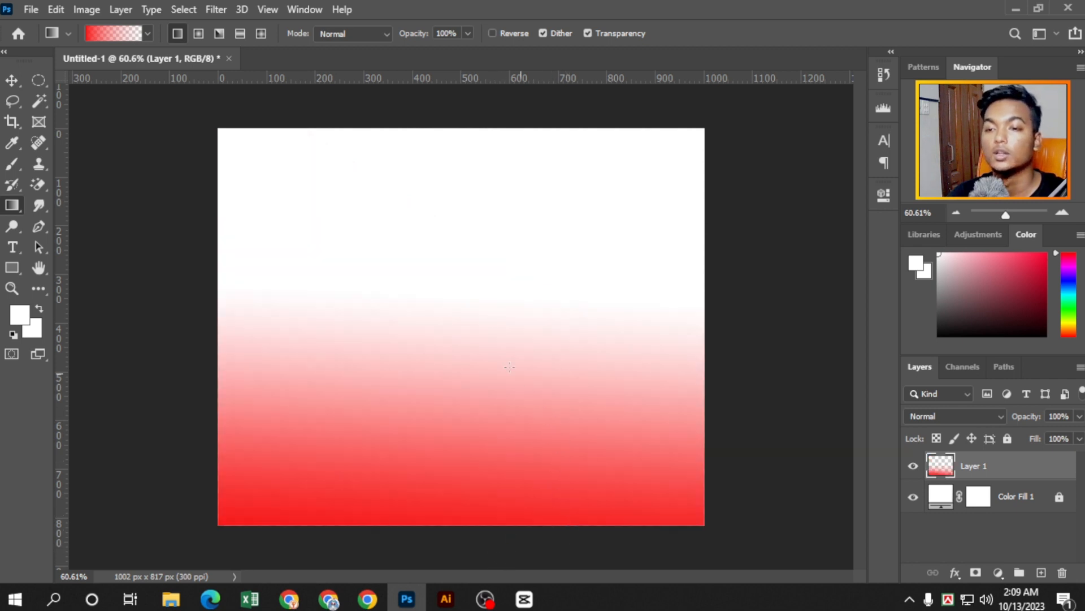
{"action": "key", "text": "ctrl+z"}
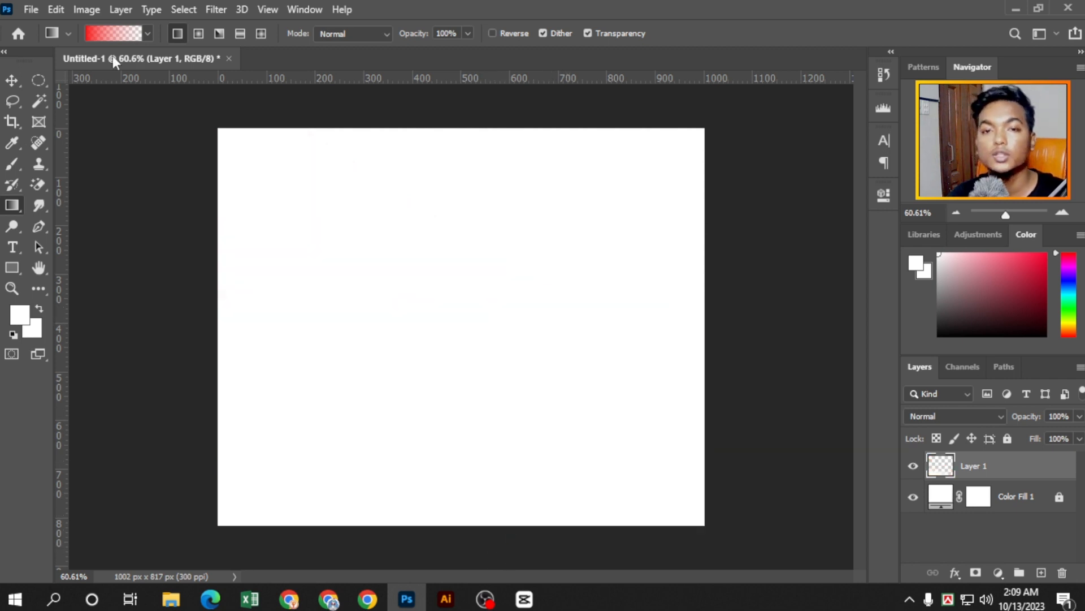
Open the gradient for editing and apply the Foreground to Transparent preset from Basics
{"action": "left_click", "coordinate": [116, 34]}
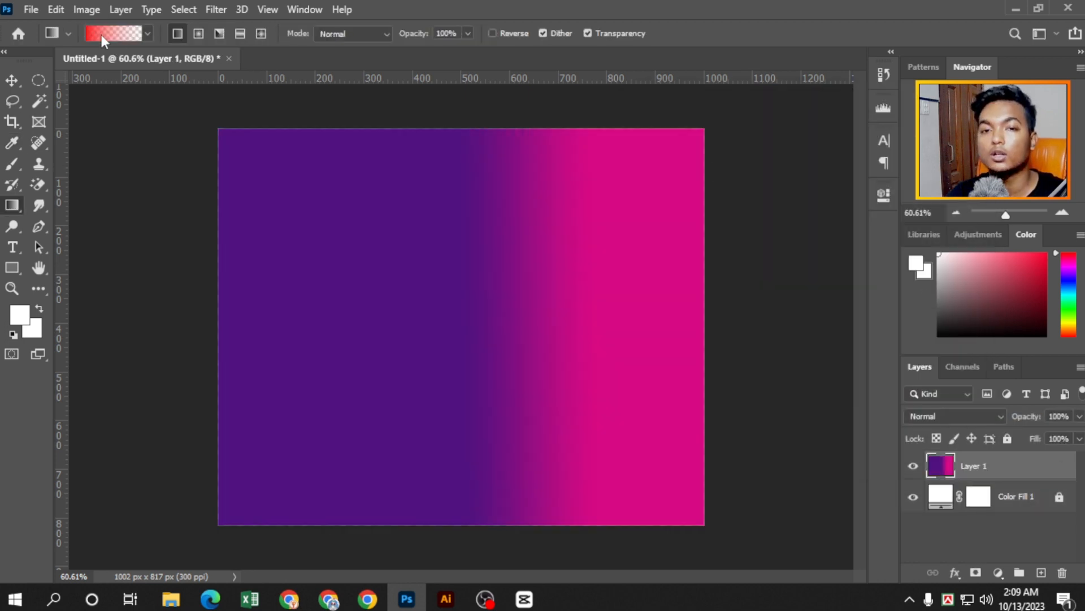
{"action": "left_click", "coordinate": [103, 36]}
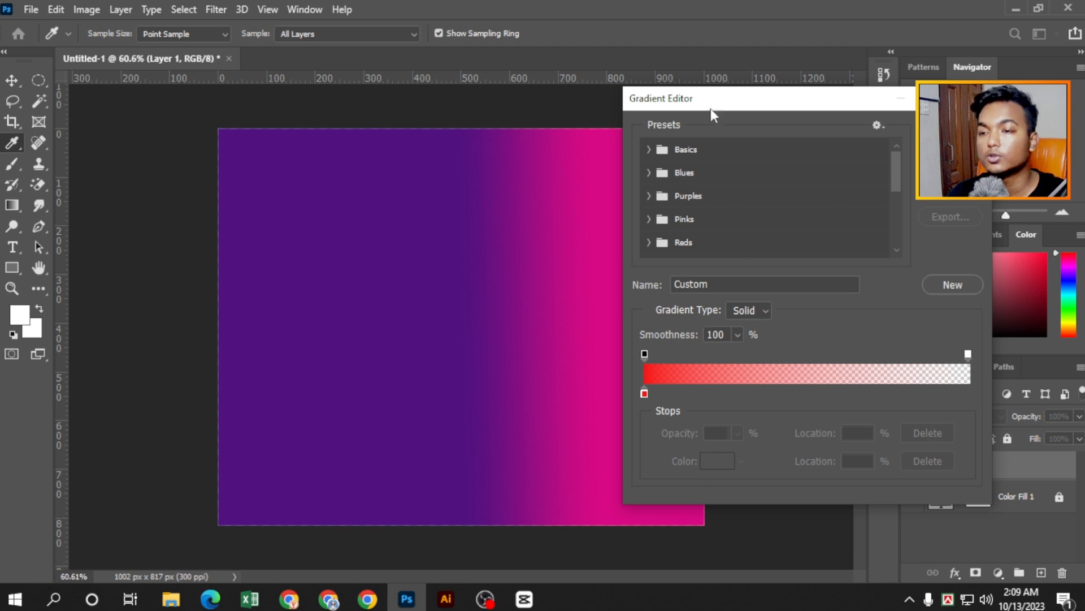
{"action": "left_click", "coordinate": [649, 150]}
{"action": "left_click", "coordinate": [695, 173]}
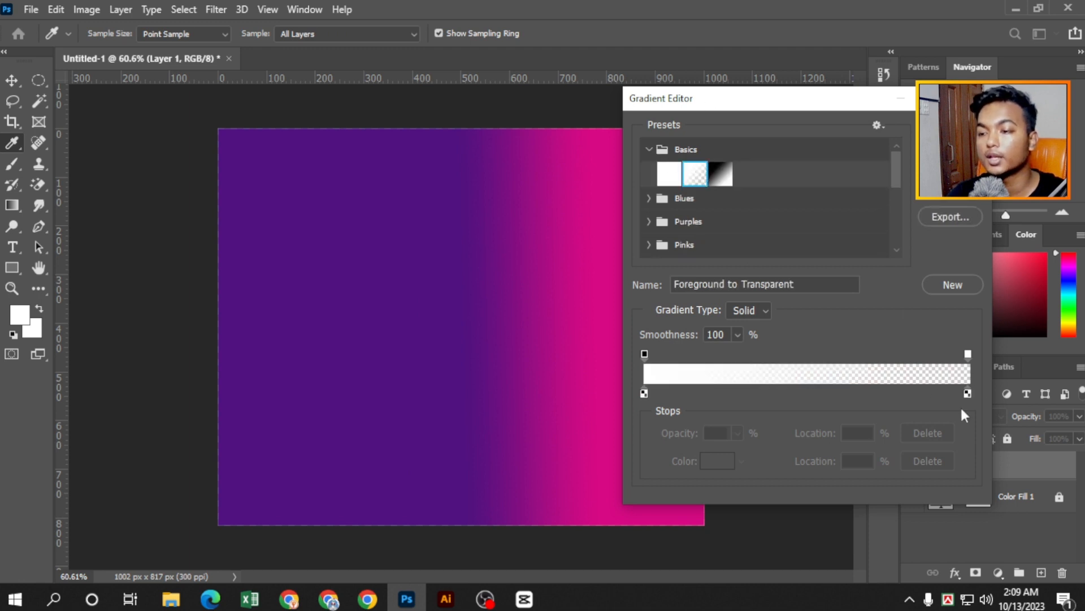
{"action": "key", "text": "Return"}
Draw three stacked white-to-transparent gradients upward over the purple-to-pink layer, and undo all of them
{"action": "left_click_drag", "start_coordinate": [402, 528], "coordinate": [391, 356]}
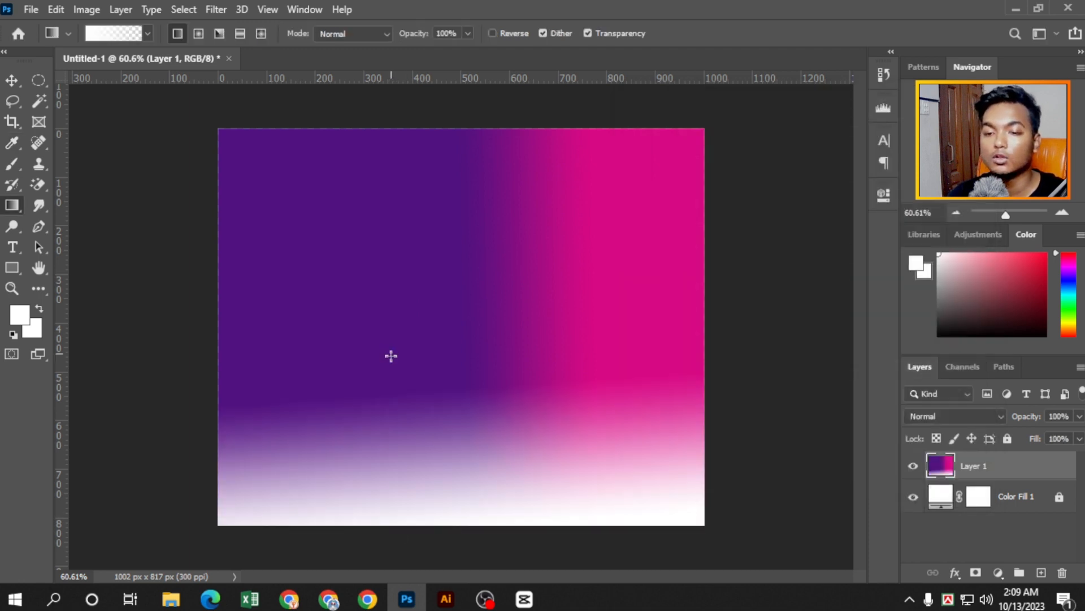
{"action": "left_click_drag", "start_coordinate": [428, 499], "coordinate": [422, 330]}
{"action": "left_click_drag", "start_coordinate": [453, 246], "coordinate": [453, 240]}
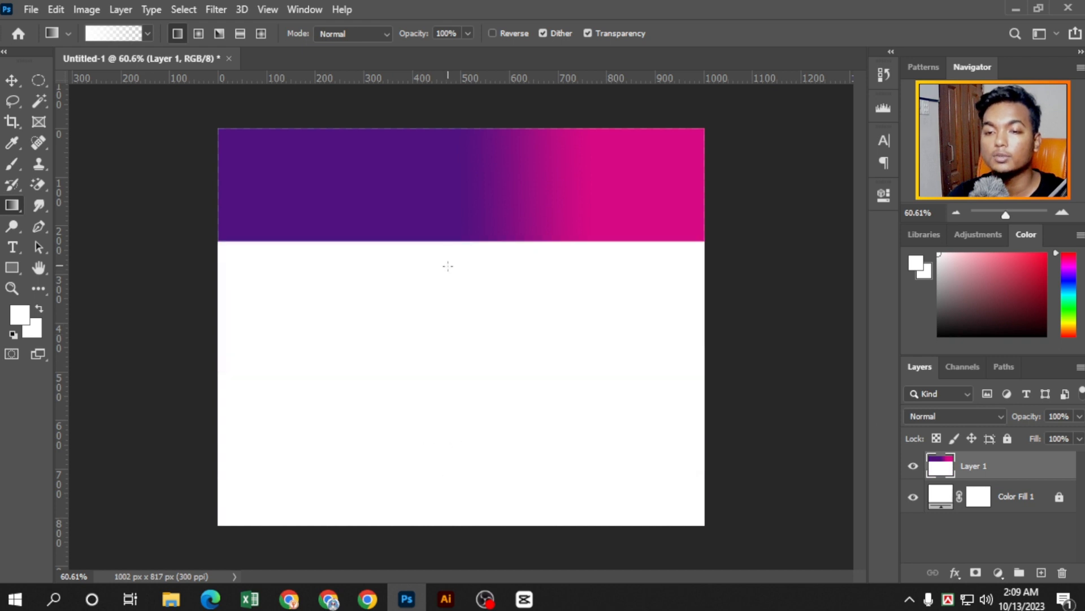
{"action": "key", "text": "ctrl+z"}
{"action": "key", "text": "ctrl+z"}
{"action": "key", "text": "ctrl+z"}
Draw one tall white-to-transparent gradient upward from below the canvas on the purple-to-pink Layer 1, and delete that layer
{"action": "left_click_drag", "start_coordinate": [436, 545], "coordinate": [452, 222]}
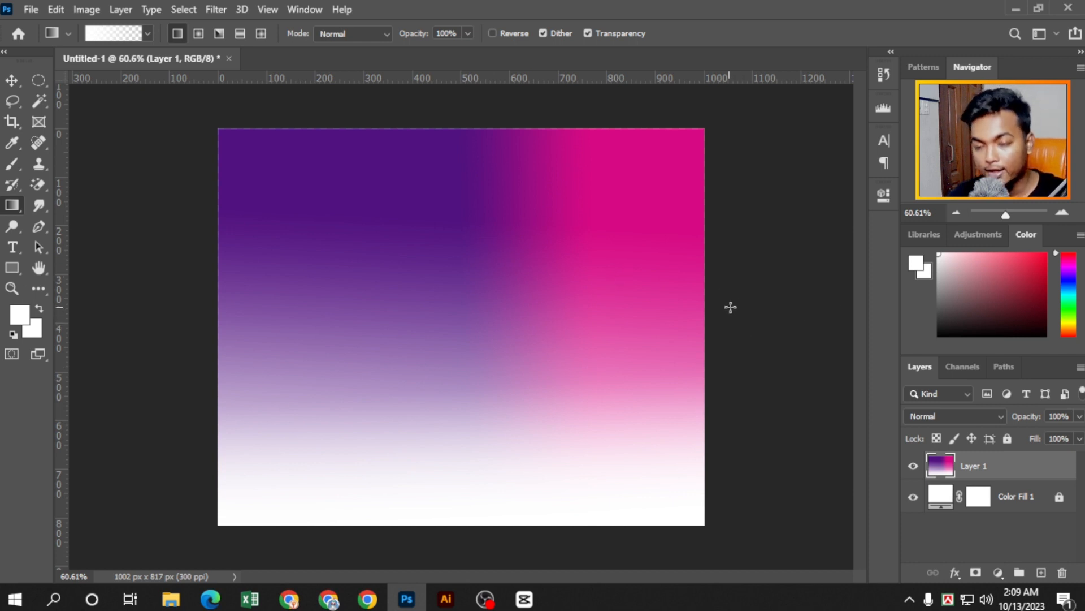
{"action": "left_click", "coordinate": [12, 80]}
{"action": "scroll", "coordinate": [568, 313], "scroll_direction": "down", "scroll_amount": 1}
{"action": "scroll", "coordinate": [568, 313], "scroll_direction": "down", "scroll_amount": 1}
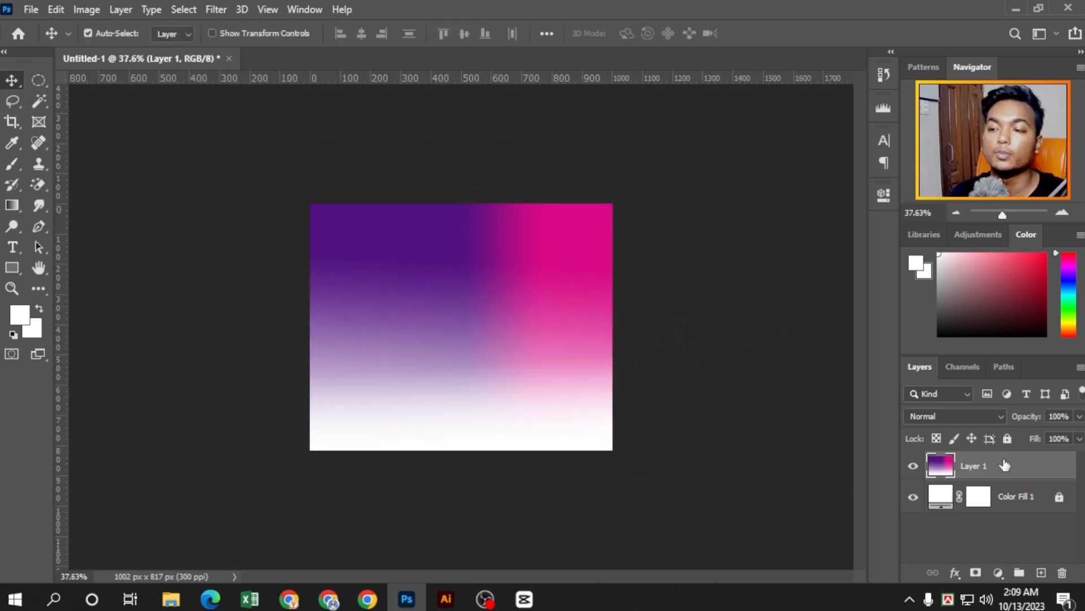
{"action": "key", "text": "Delete"}
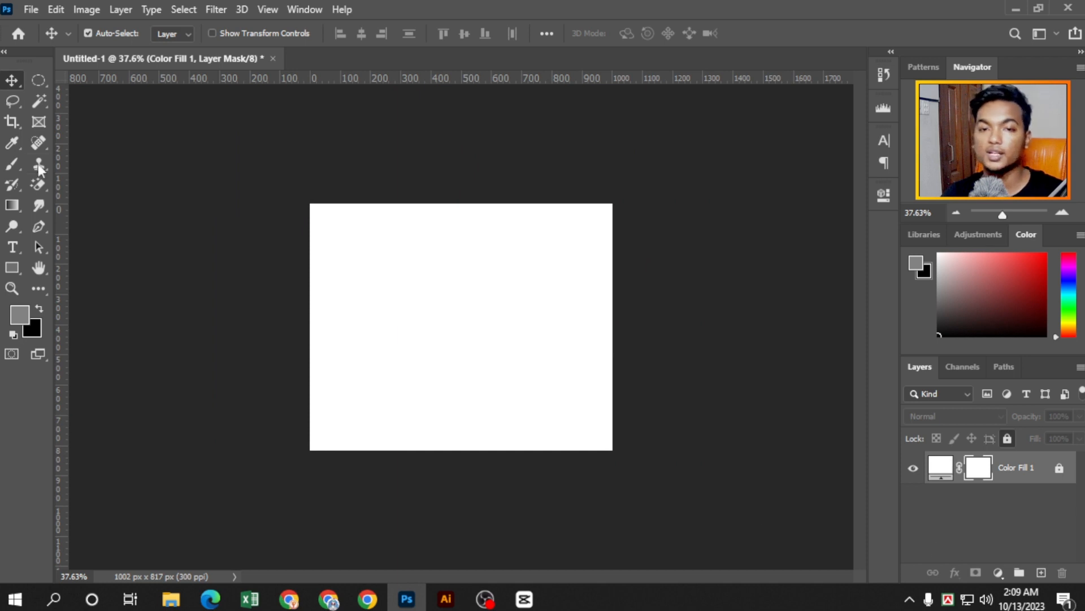
Open the Gradient tool's gradient for editing, try the Noise gradient type, and accept the gradient with the Solid type
{"action": "left_click", "coordinate": [12, 205]}
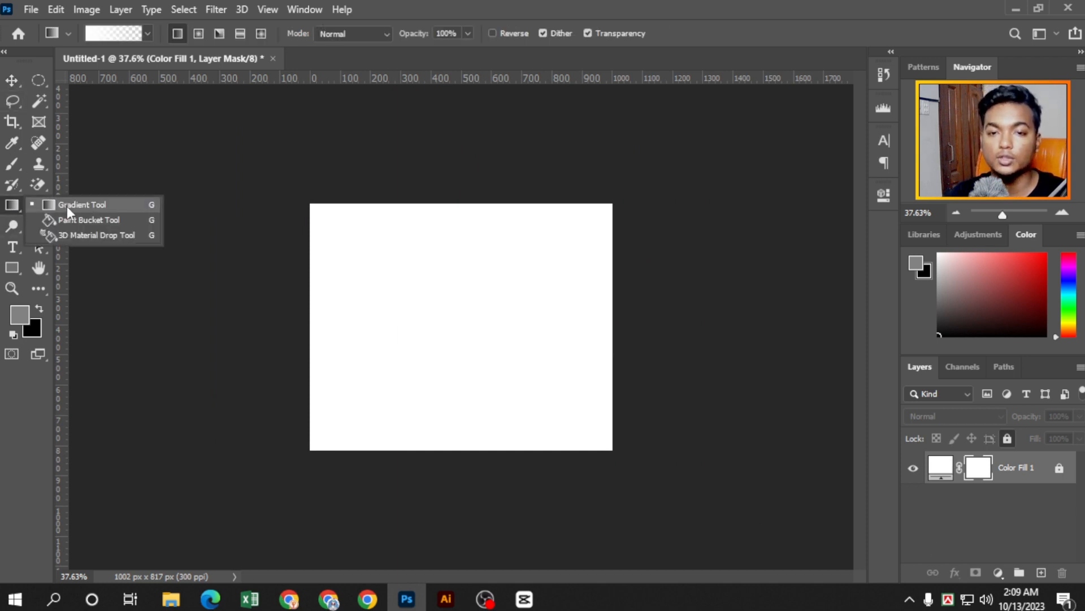
{"action": "left_click", "coordinate": [66, 206]}
{"action": "left_click", "coordinate": [127, 36]}
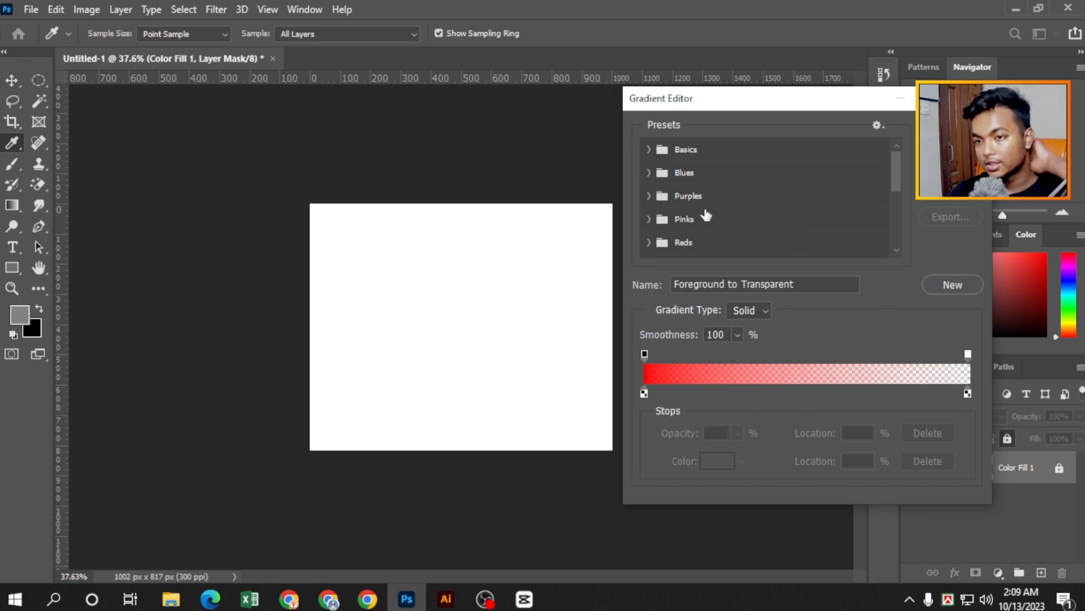
{"action": "left_click", "coordinate": [768, 312]}
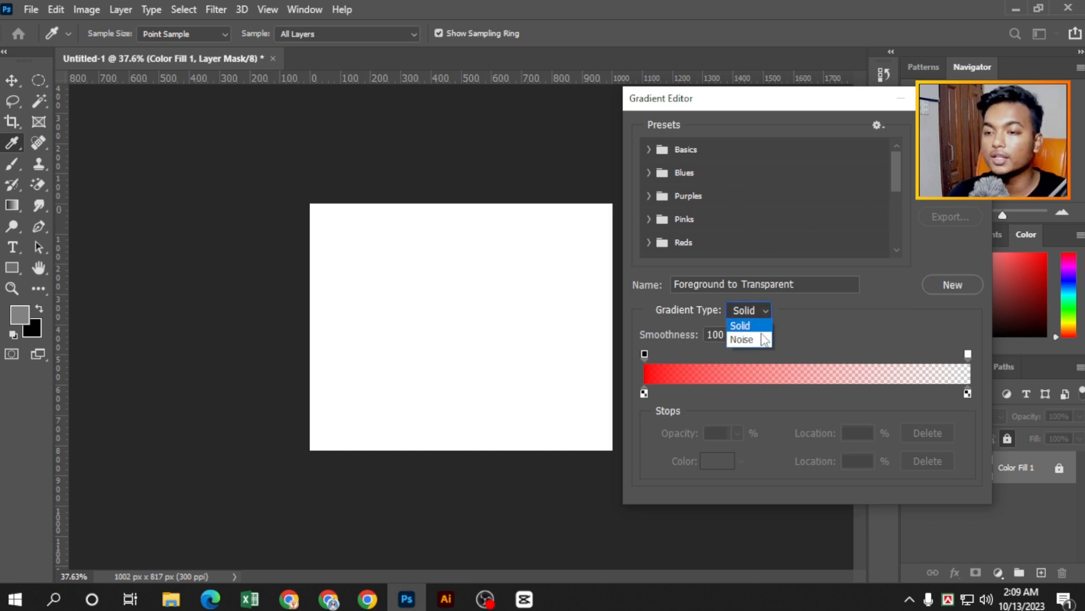
{"action": "left_click", "coordinate": [748, 339]}
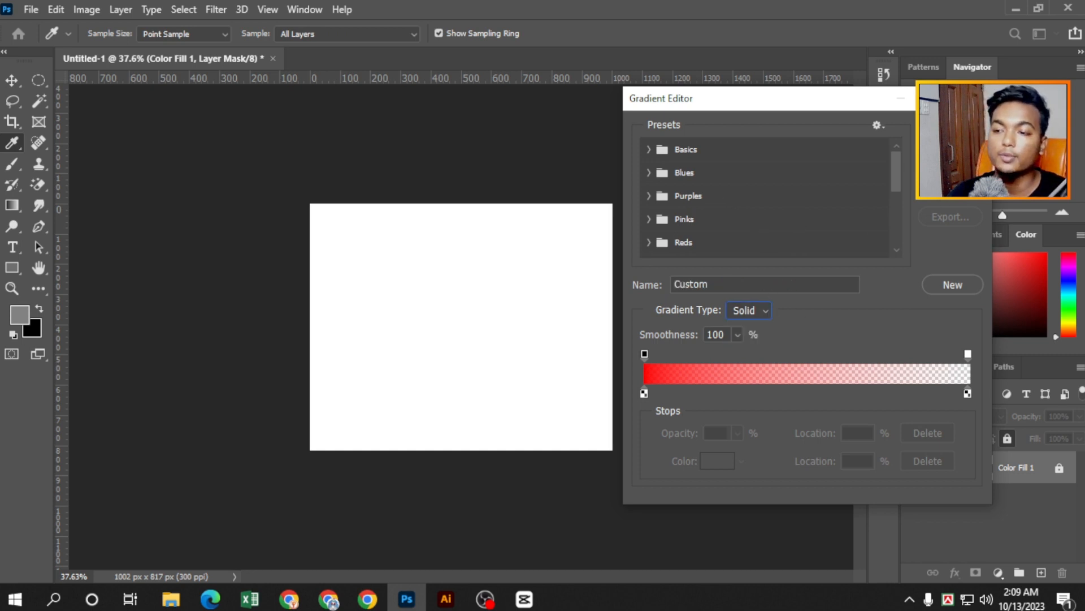
{"action": "key", "text": "Return"}
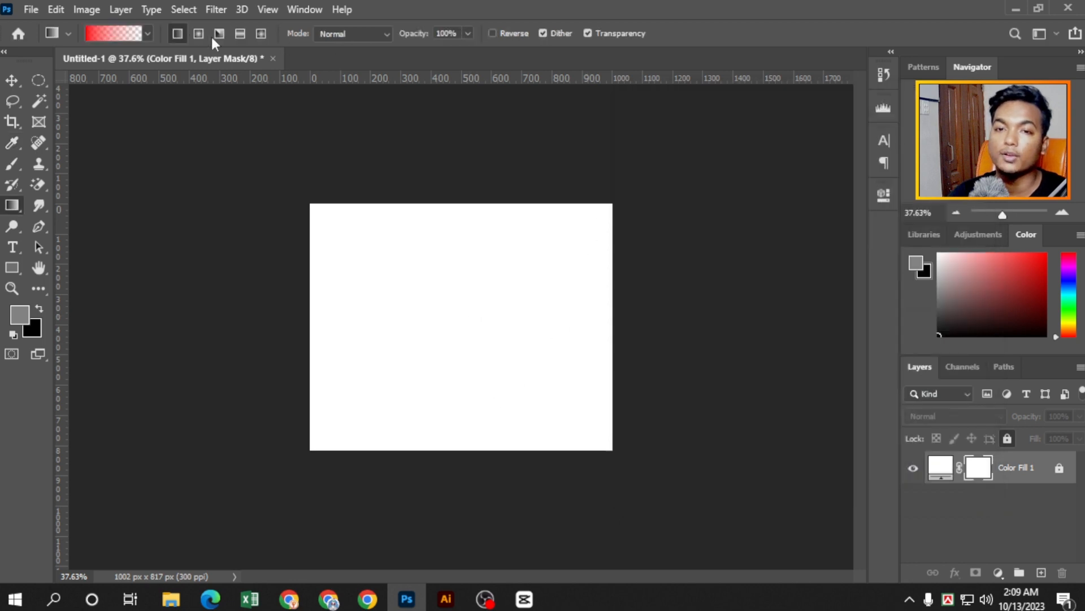
Switch the Gradient tool's style to Radial and on to Angle
{"action": "left_click", "coordinate": [201, 35]}
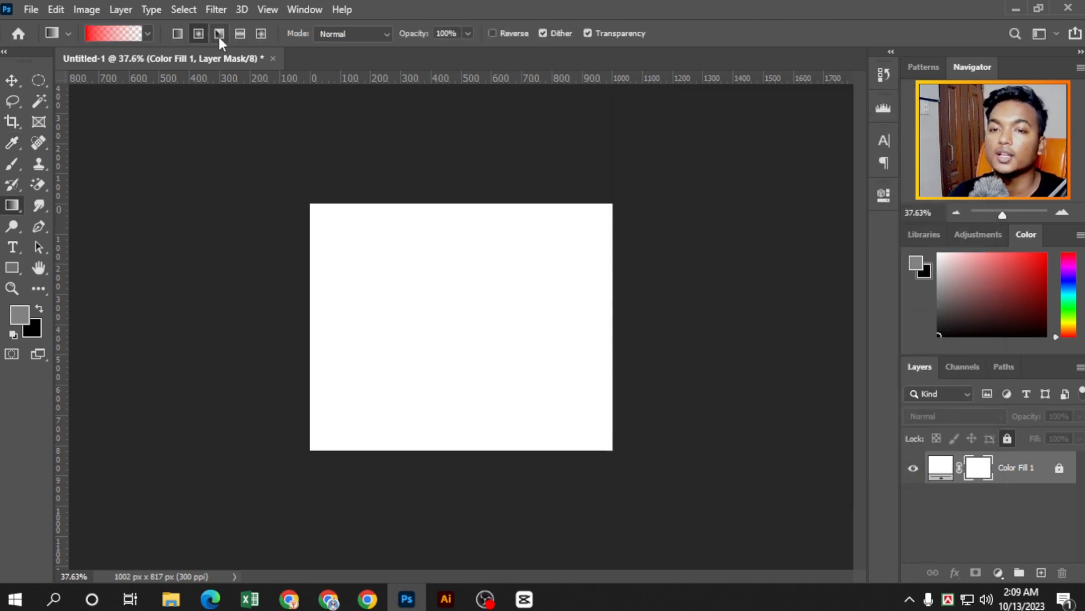
{"action": "left_click", "coordinate": [222, 38]}
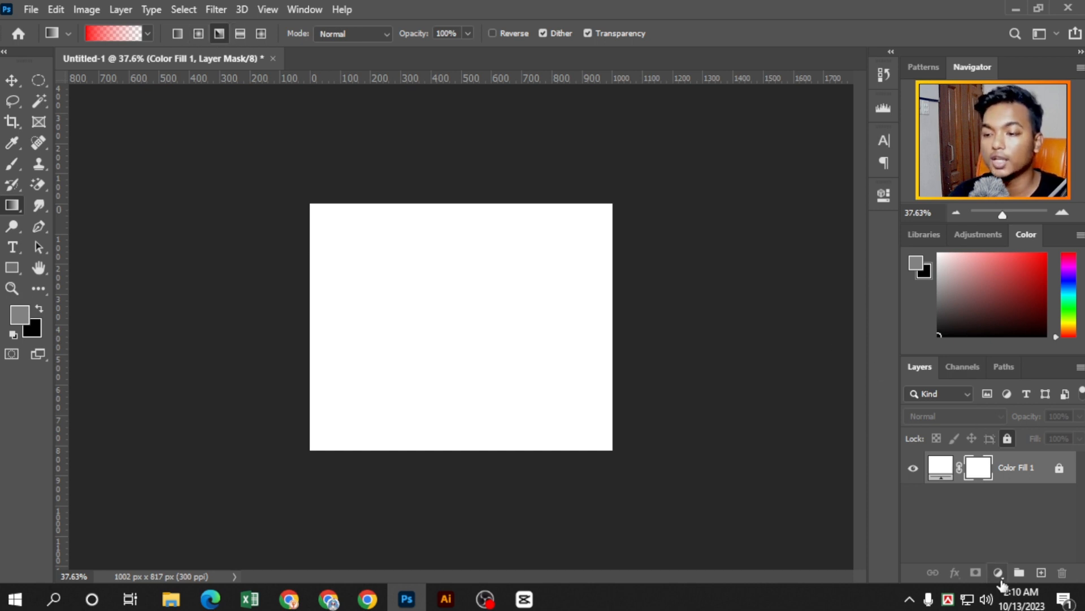
Start a Gradient Fill layer, look through its gradient style options, and cancel it
{"action": "left_click", "coordinate": [998, 572]}
{"action": "left_click", "coordinate": [993, 310]}
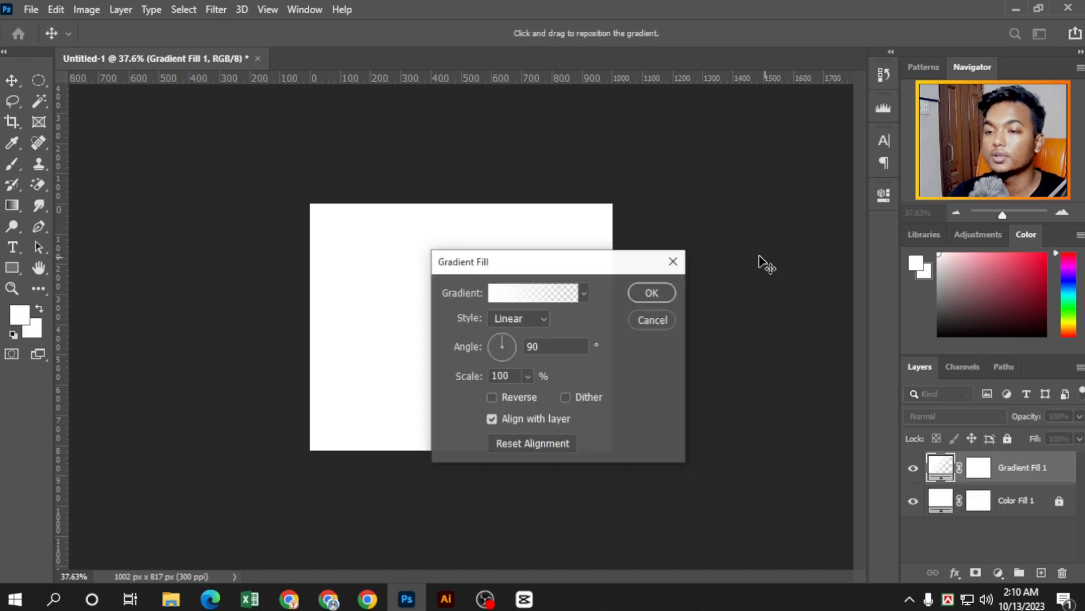
{"action": "left_click", "coordinate": [511, 321]}
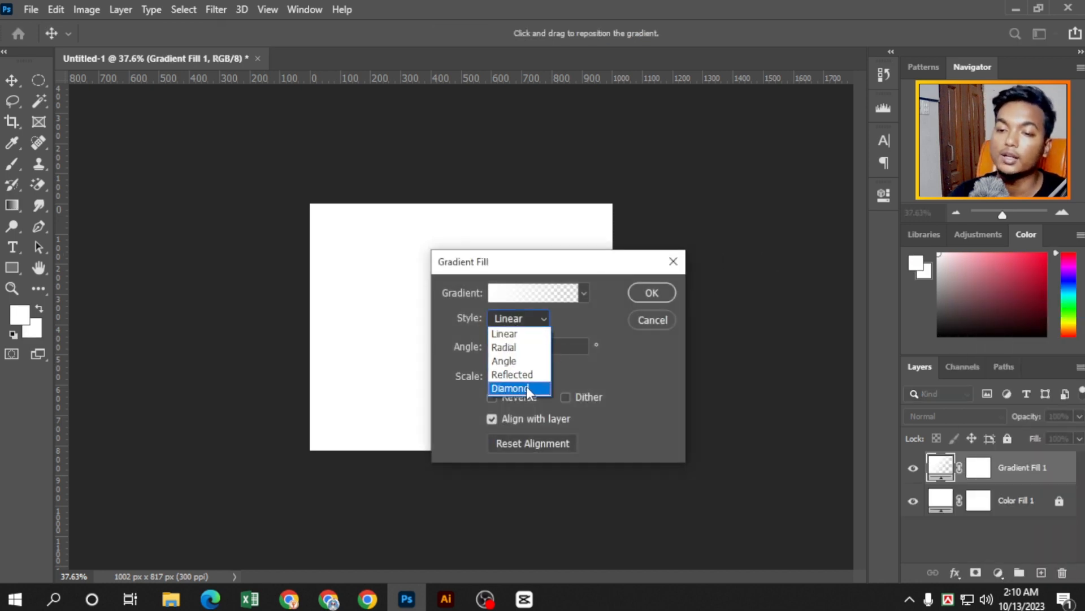
{"action": "left_click", "coordinate": [540, 295]}
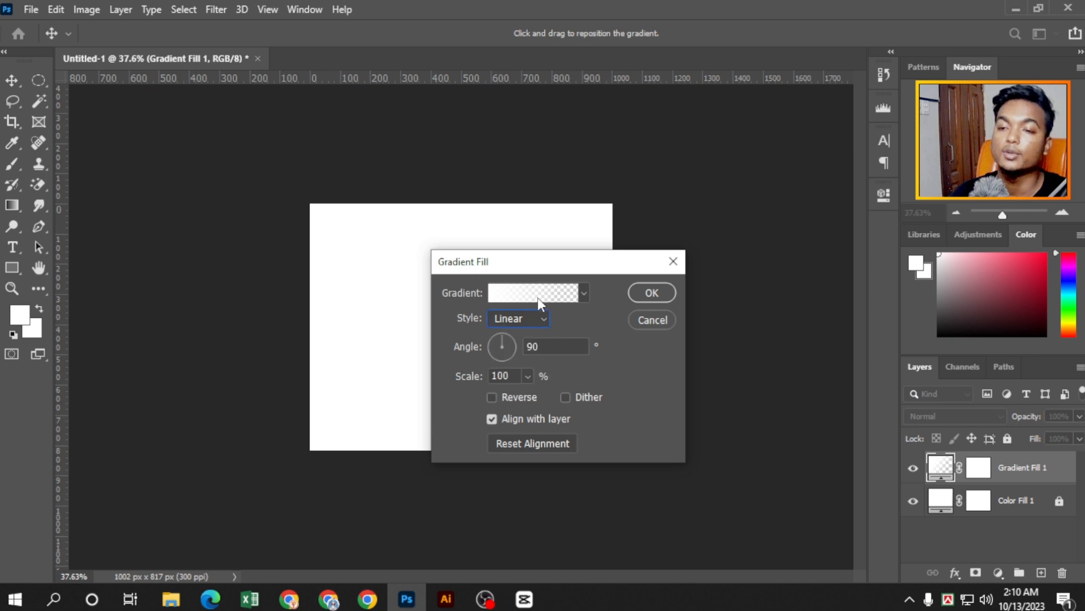
{"action": "left_click", "coordinate": [653, 320]}
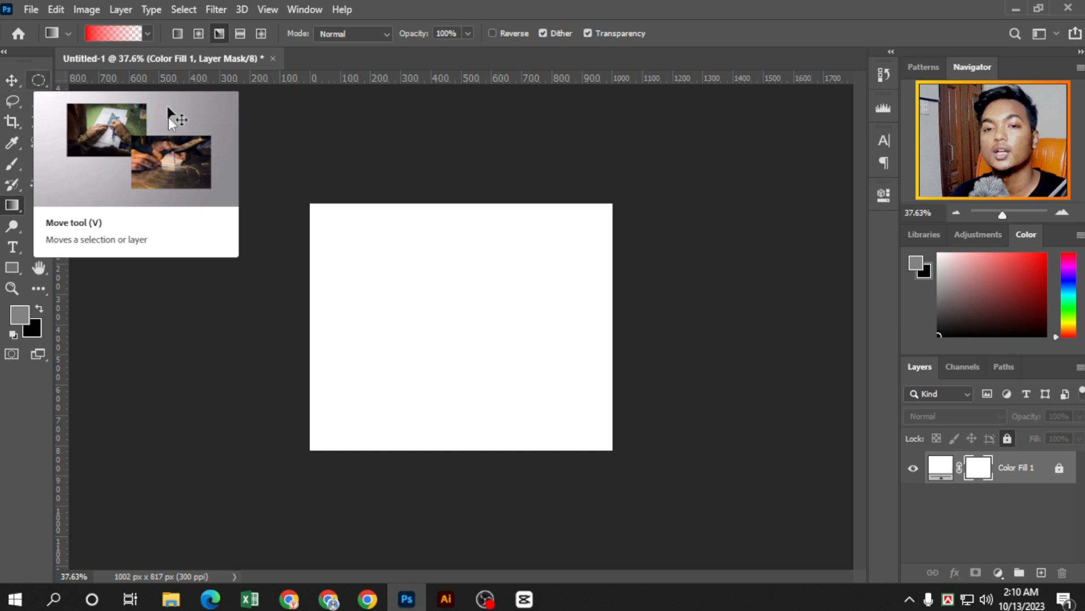
{"action": "left_click", "coordinate": [11, 81]}
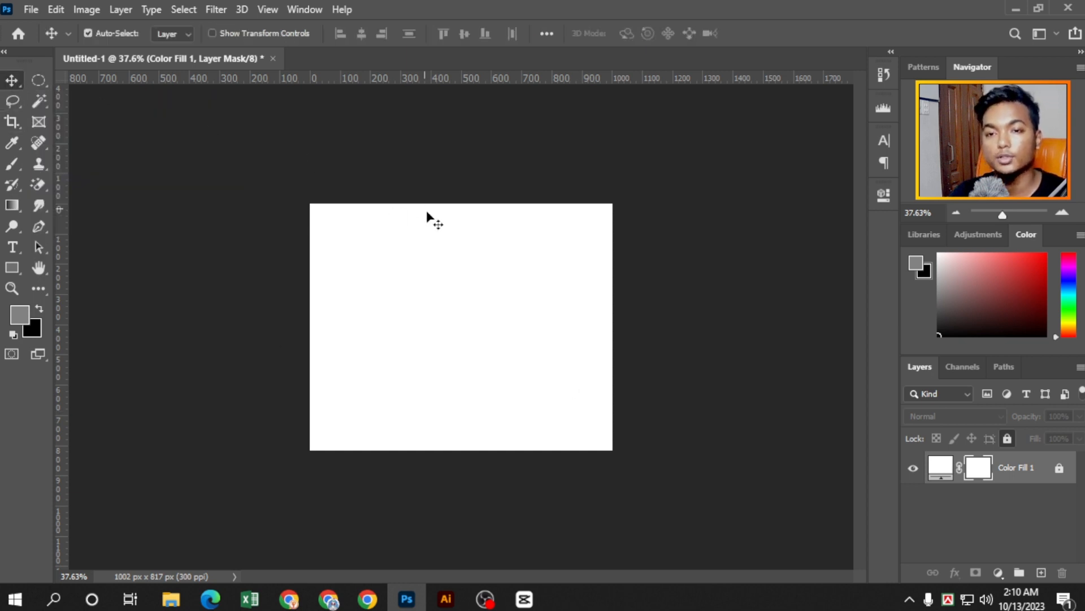